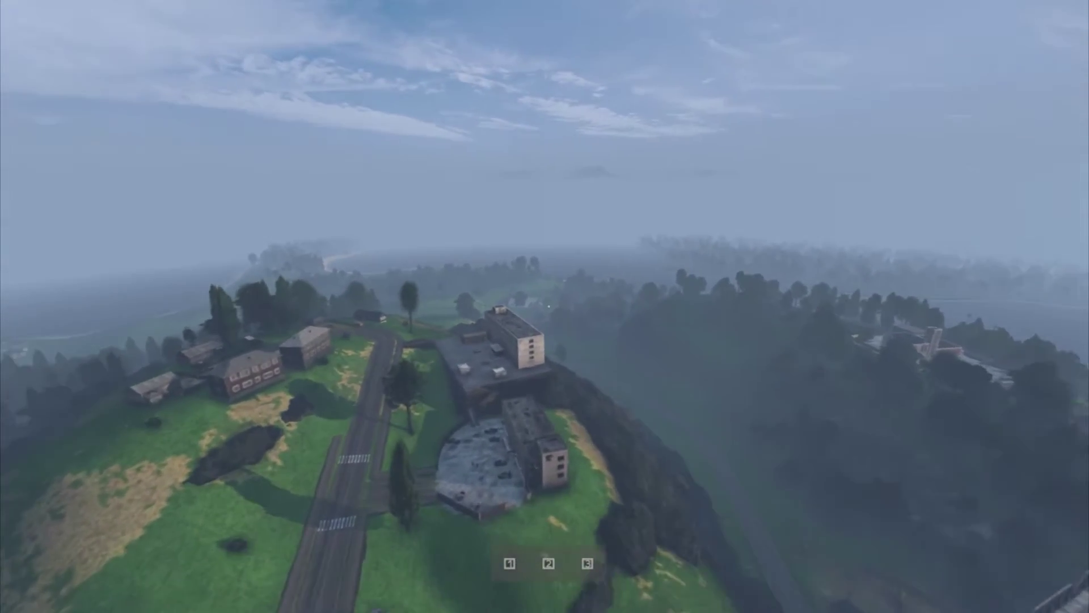
# Leave the local Namalsk server session immediately and quit DayZ, confirming the exit.
pyautogui.press('Escape')
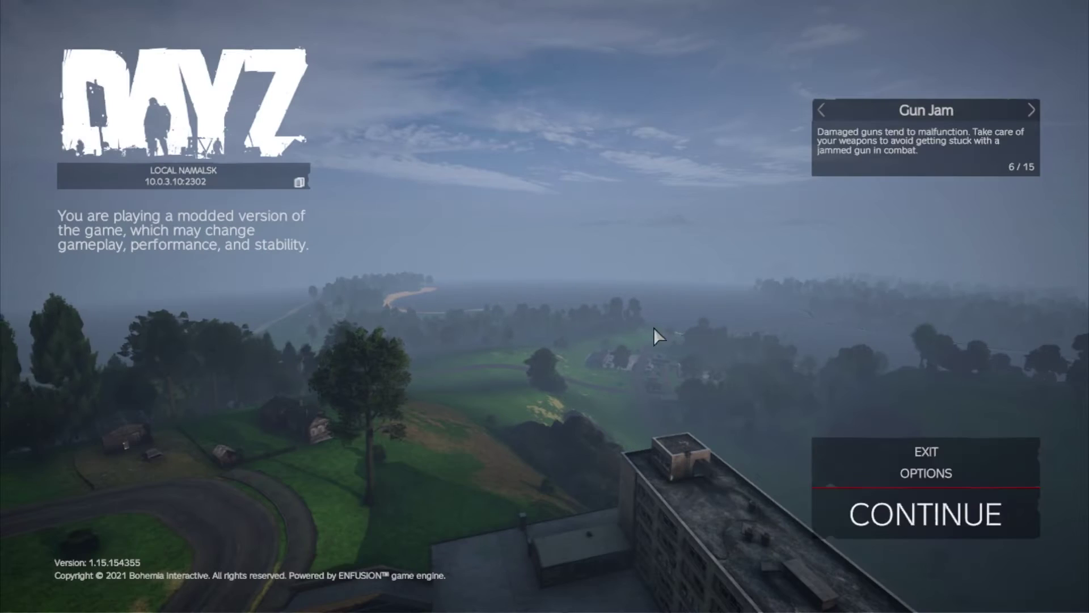
pyautogui.click(926, 454)
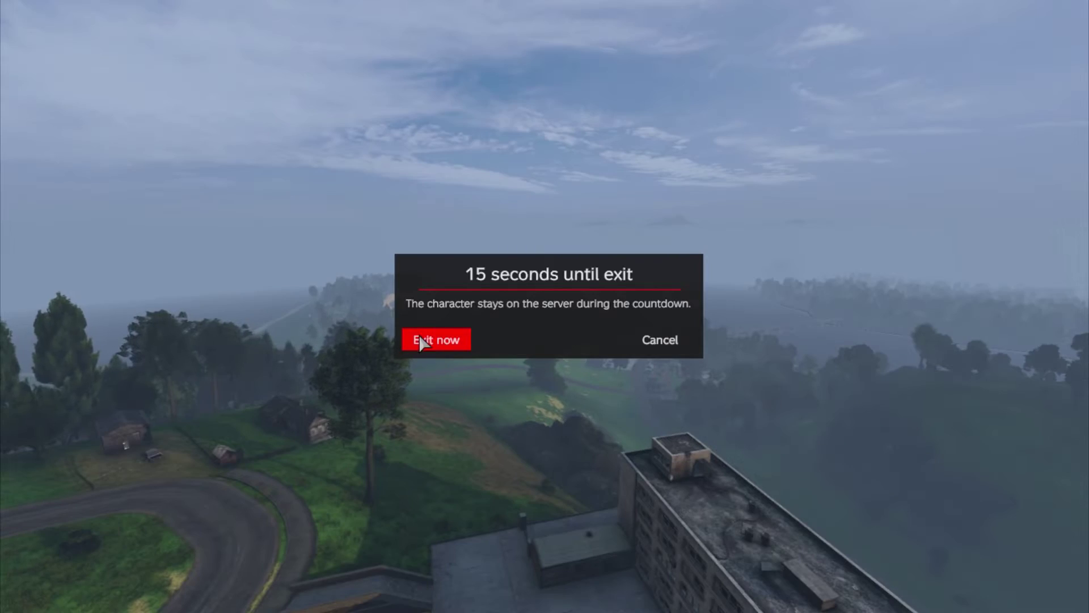
pyautogui.click(437, 340)
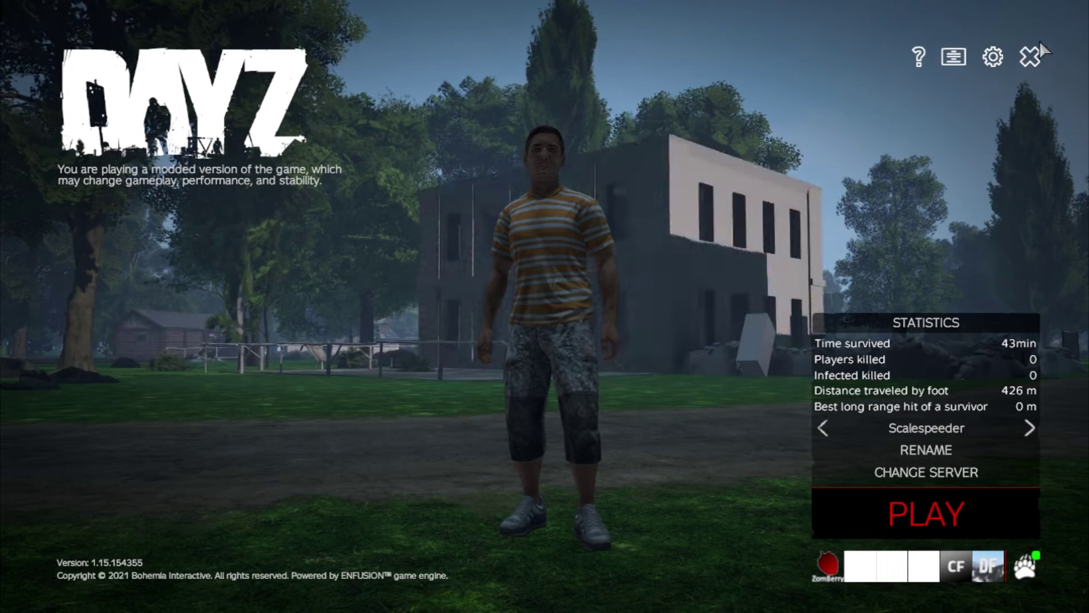
pyautogui.click(1029, 51)
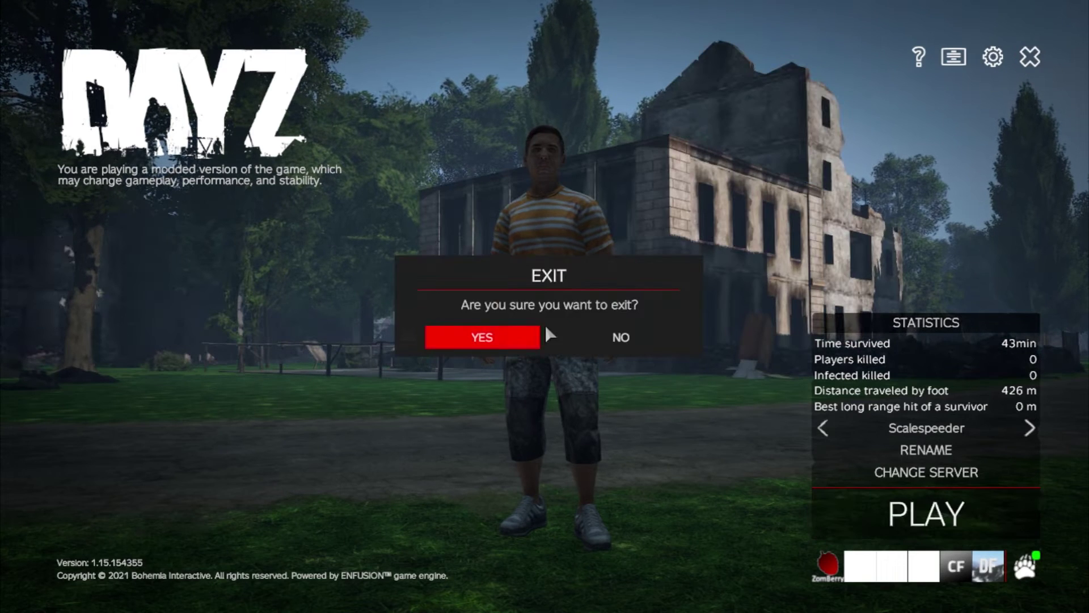
pyautogui.click(620, 335)
# Switch to Steam's Iztek workshop page and scroll down to confirm it shows Subscribed.
pyautogui.hotkey('alt', 'Tab')
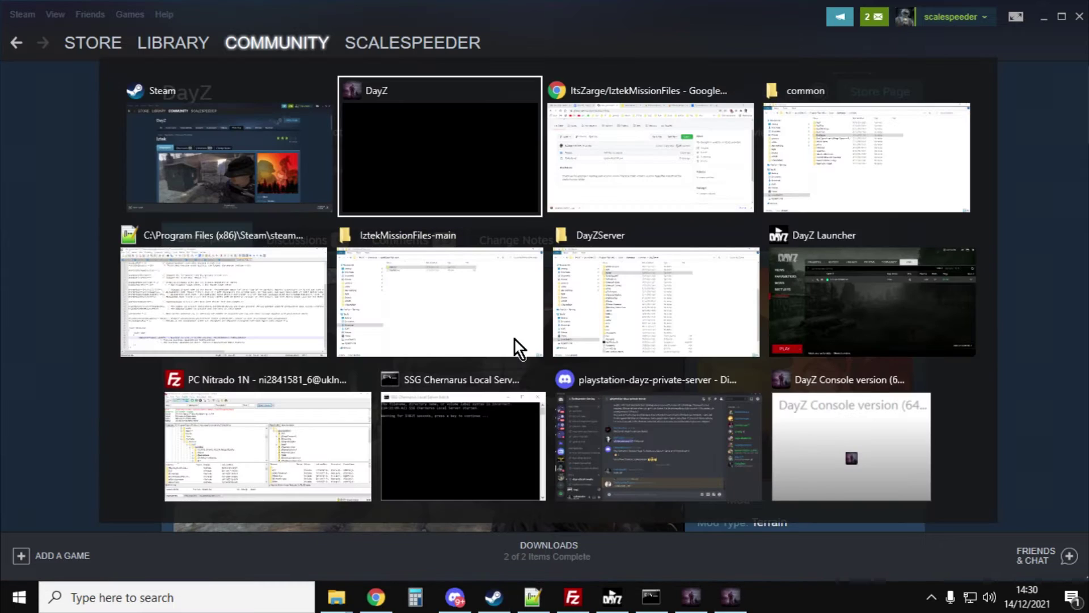
pyautogui.hotkey('alt', 'Tab')
pyautogui.hotkey('alt', 'Tab')
pyautogui.hotkey('alt', 'Tab')
pyautogui.hotkey('alt', 'Tab')
pyautogui.hotkey('alt', 'Tab')
pyautogui.hotkey('alt', 'Tab')
pyautogui.hotkey('alt', 'Tab')
pyautogui.hotkey('alt', 'Tab')
pyautogui.hotkey('alt', 'Tab')
pyautogui.hotkey('alt', 'Tab')
pyautogui.hotkey('alt', 'Tab')
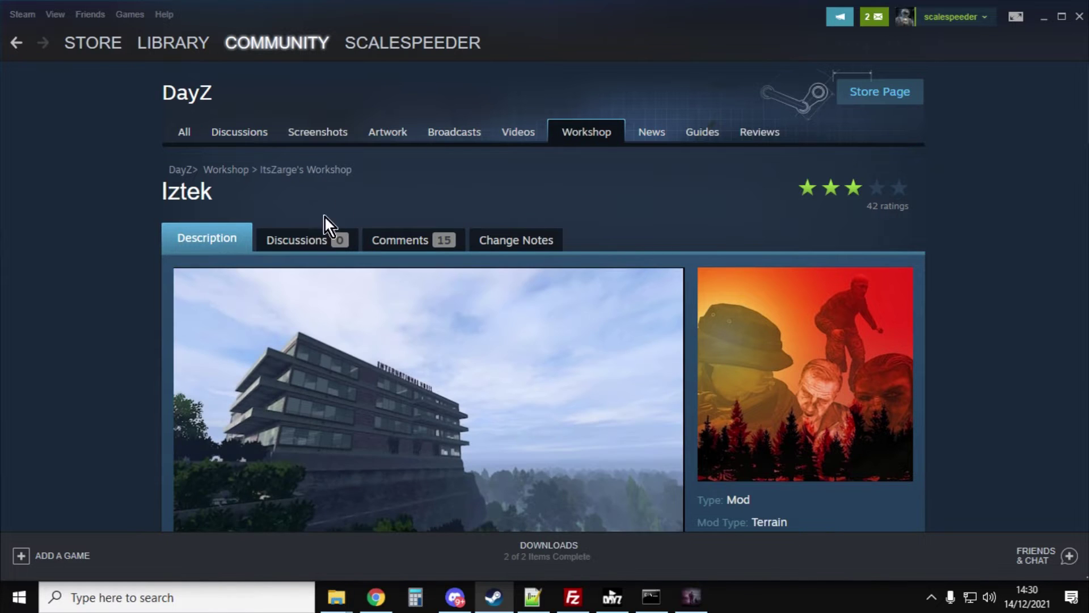
pyautogui.scroll(-1, 243, 262)
pyautogui.scroll(-3, 170, 227)
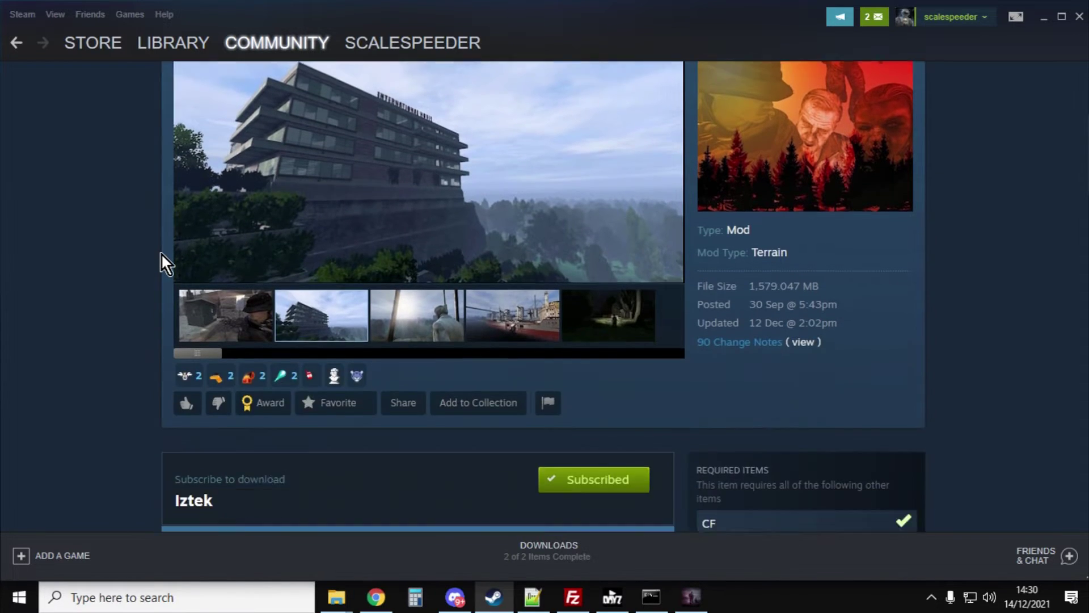
pyautogui.scroll(-3, 161, 253)
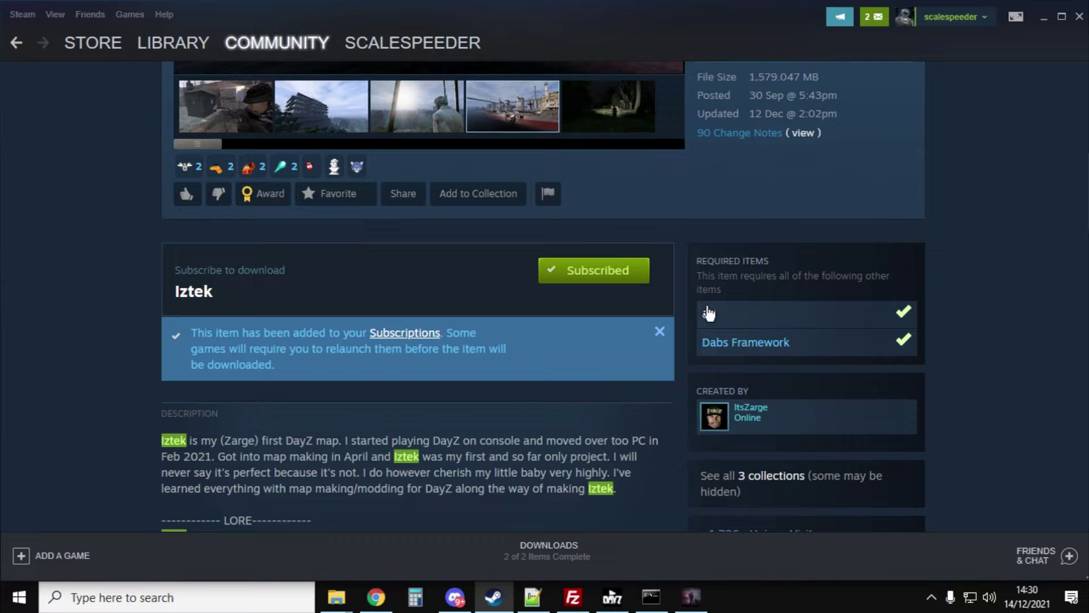
pyautogui.click(614, 593)
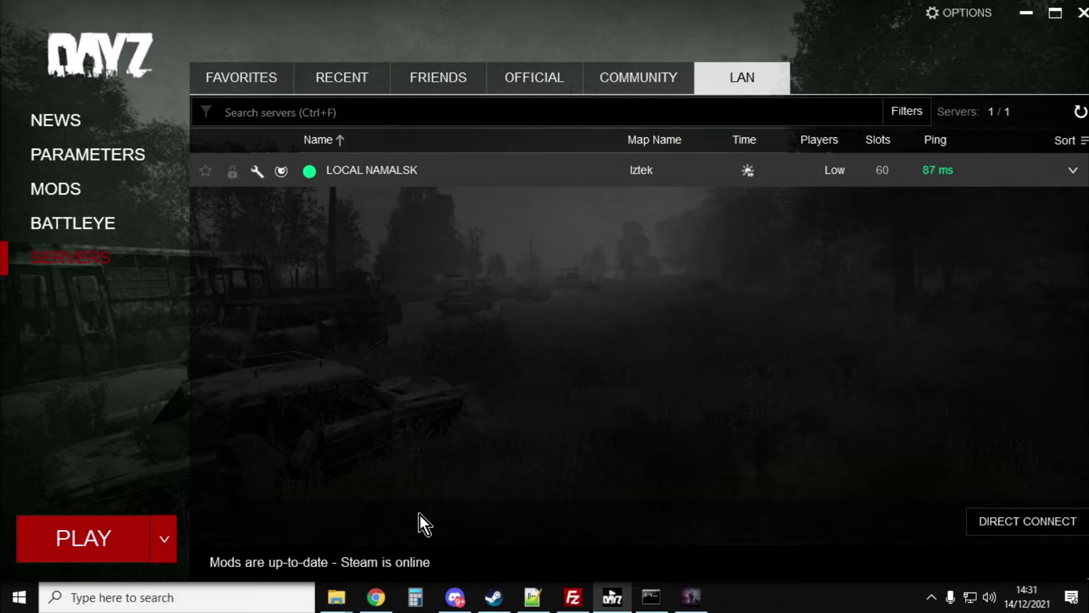
# Use Unload all in the DayZ Launcher's MODS list so no mods are loaded.
pyautogui.click(92, 196)
pyautogui.click(1044, 149)
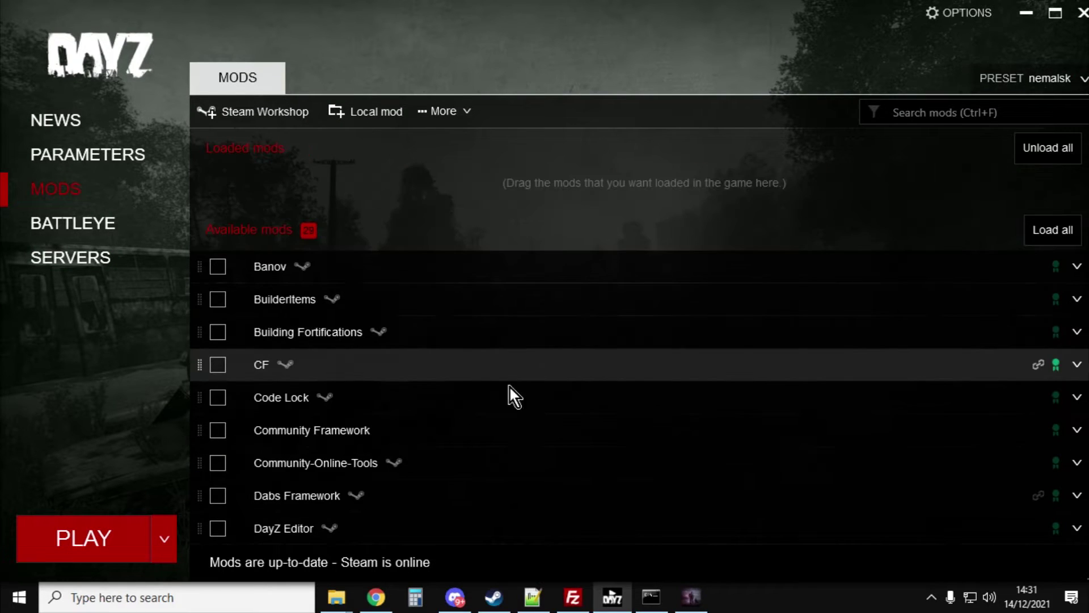
pyautogui.scroll(-3, 516, 431)
pyautogui.scroll(3, 526, 464)
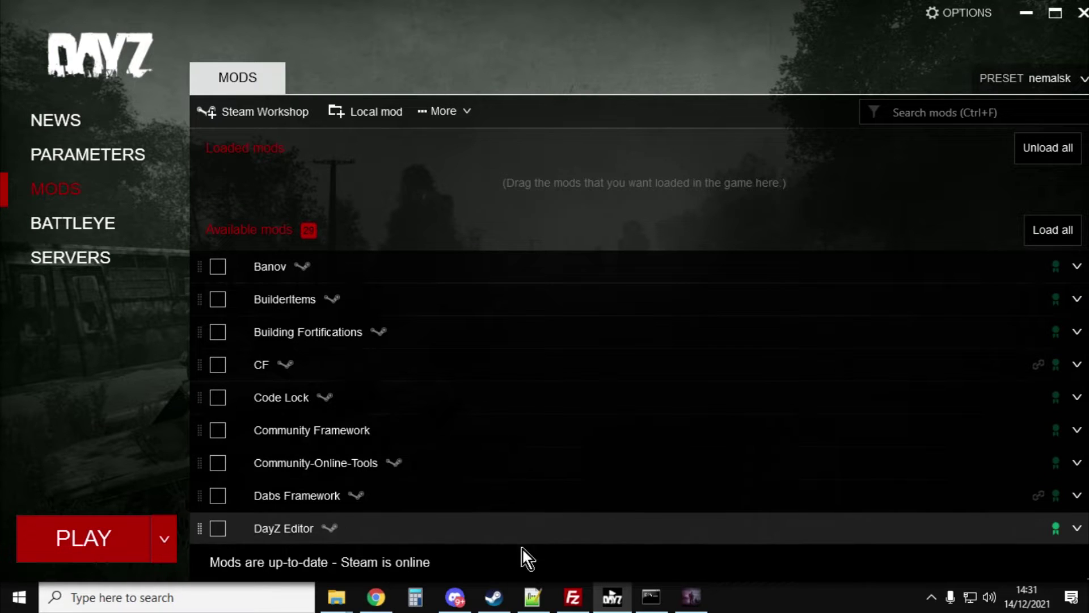
pyautogui.click(493, 605)
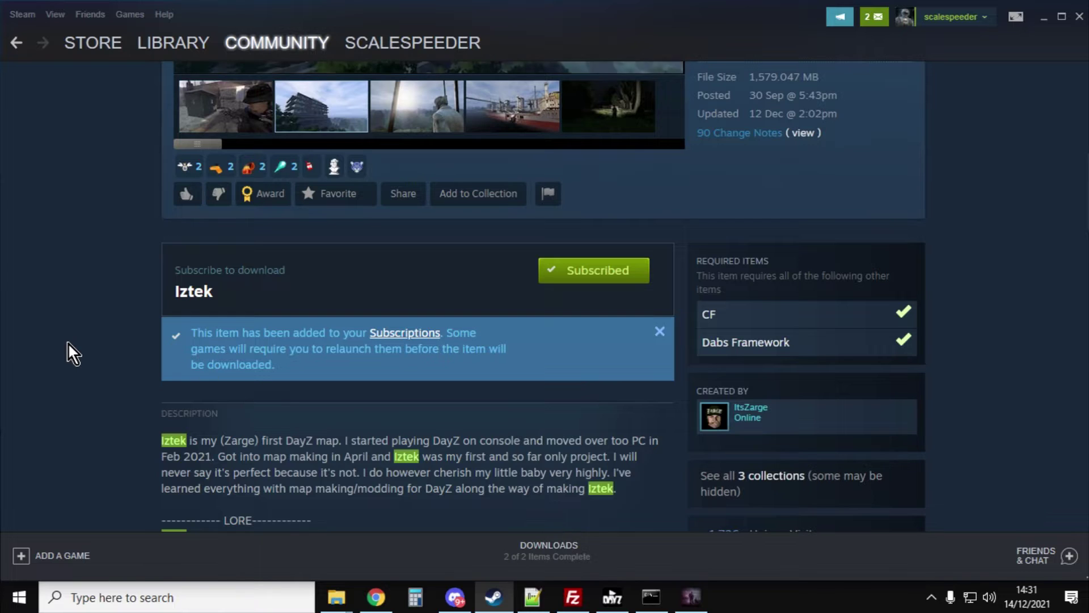
# Read through the Iztek workshop screenshots and description, then bring up the IztekMissionFiles GitHub repository.
pyautogui.scroll(3, 67, 343)
pyautogui.scroll(5, 66, 342)
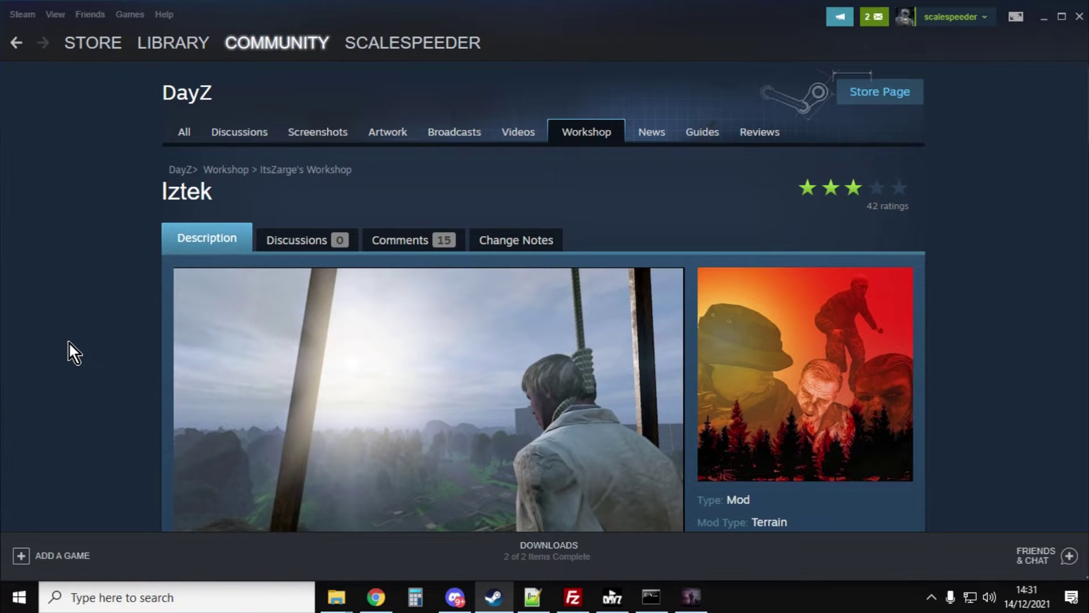
pyautogui.scroll(-2, 69, 342)
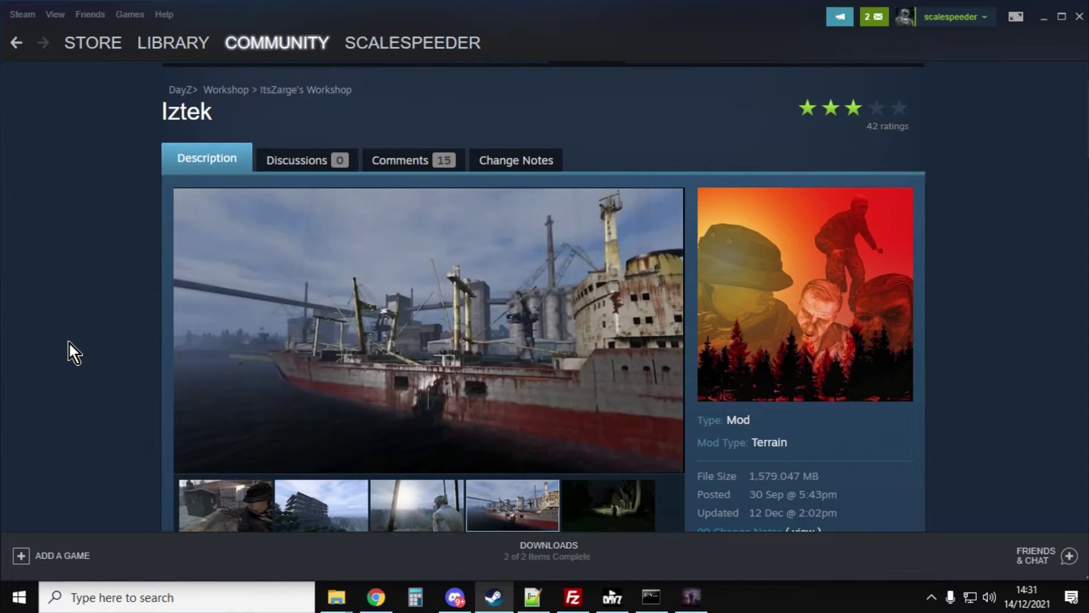
pyautogui.scroll(-5, 69, 342)
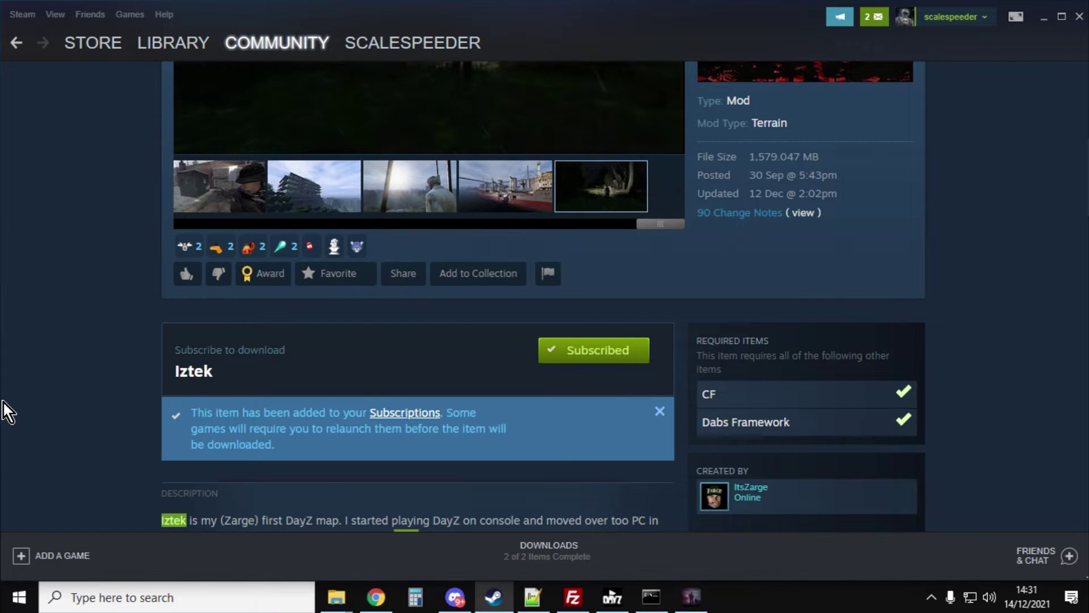
pyautogui.scroll(5, 3, 400)
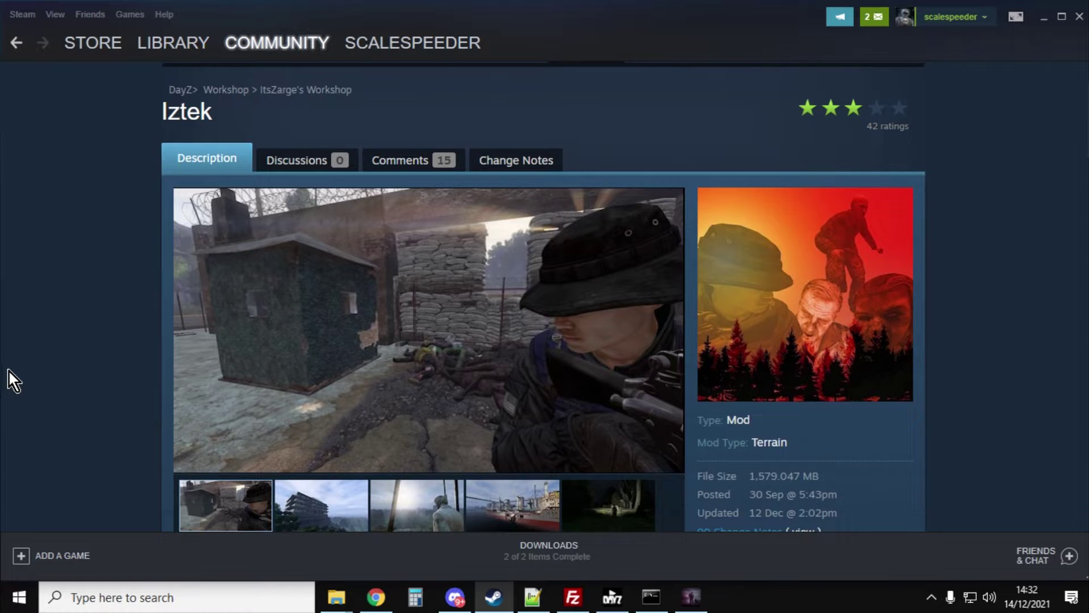
pyautogui.scroll(-1, 10, 370)
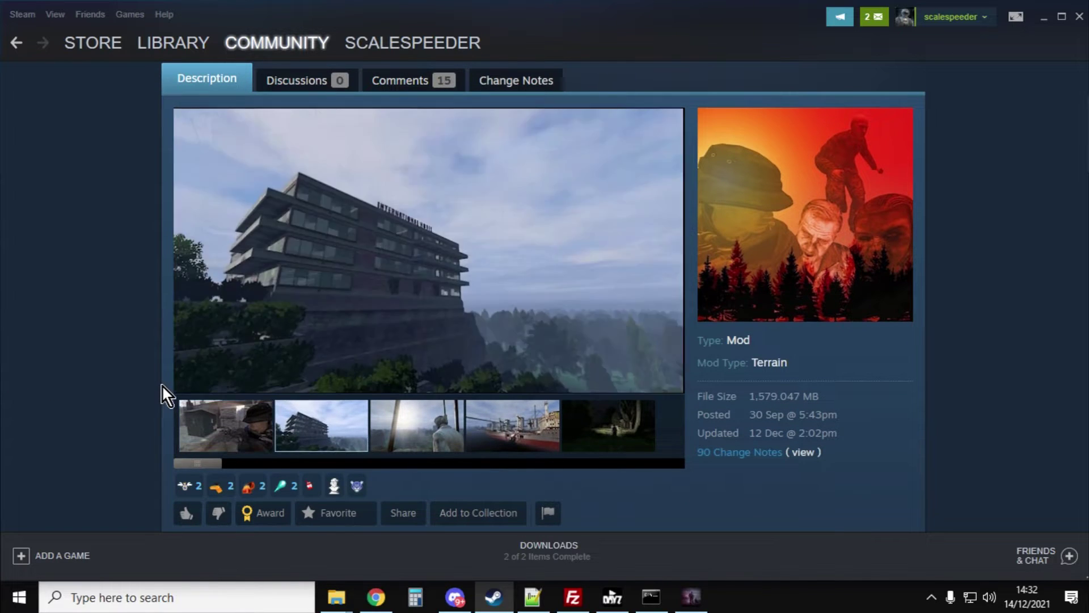
pyautogui.scroll(-6, 162, 385)
pyautogui.scroll(-2, 162, 384)
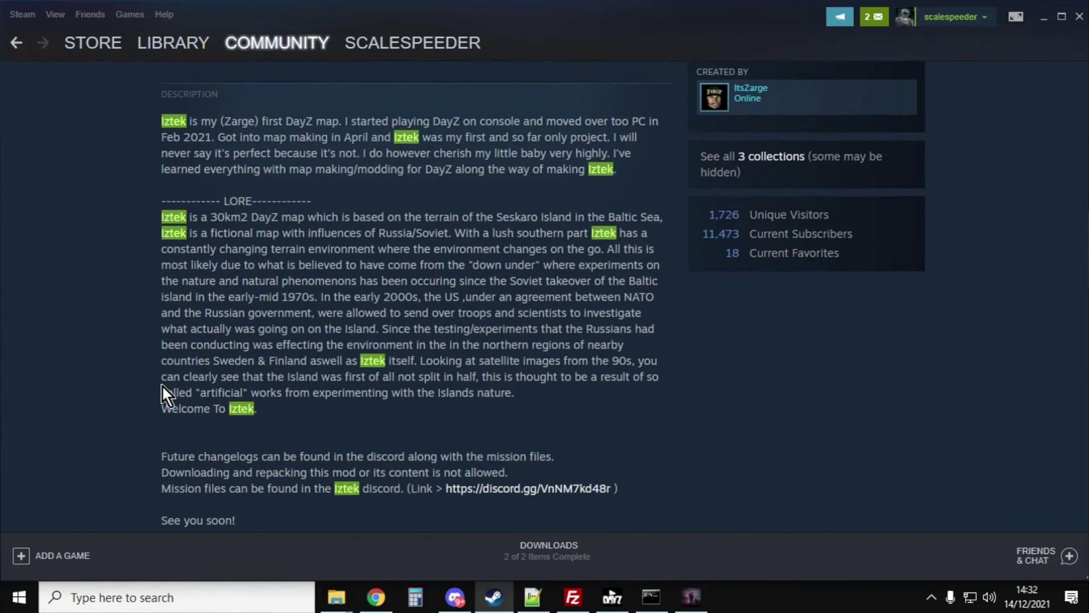
pyautogui.scroll(-2, 231, 344)
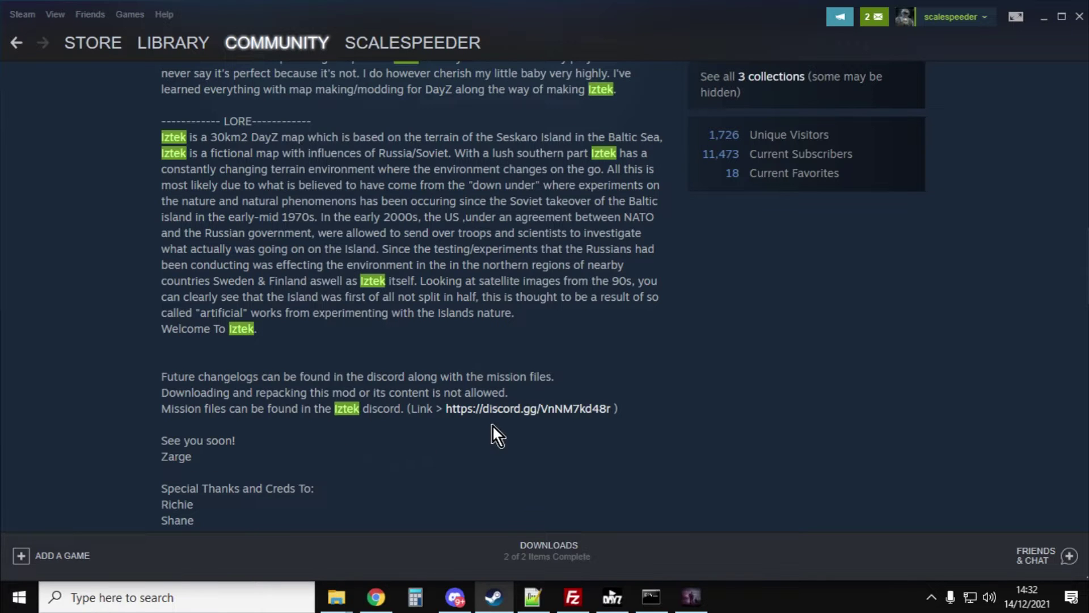
pyautogui.click(374, 598)
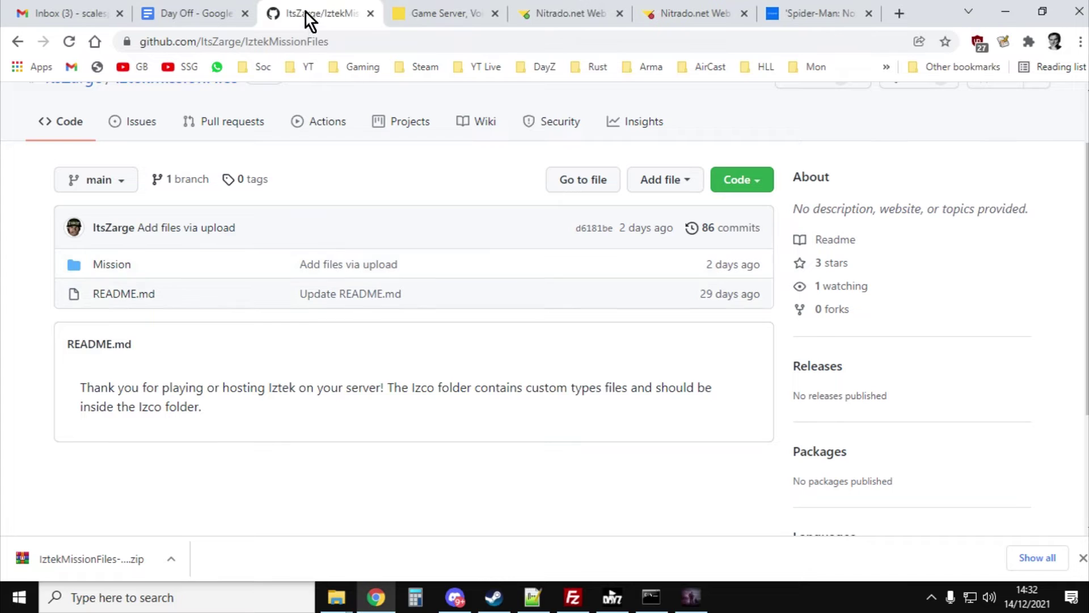
# Check the IztekMissionFiles Code menu's clone and Download ZIP options, then switch to File Explorer.
pyautogui.scroll(2, 284, 174)
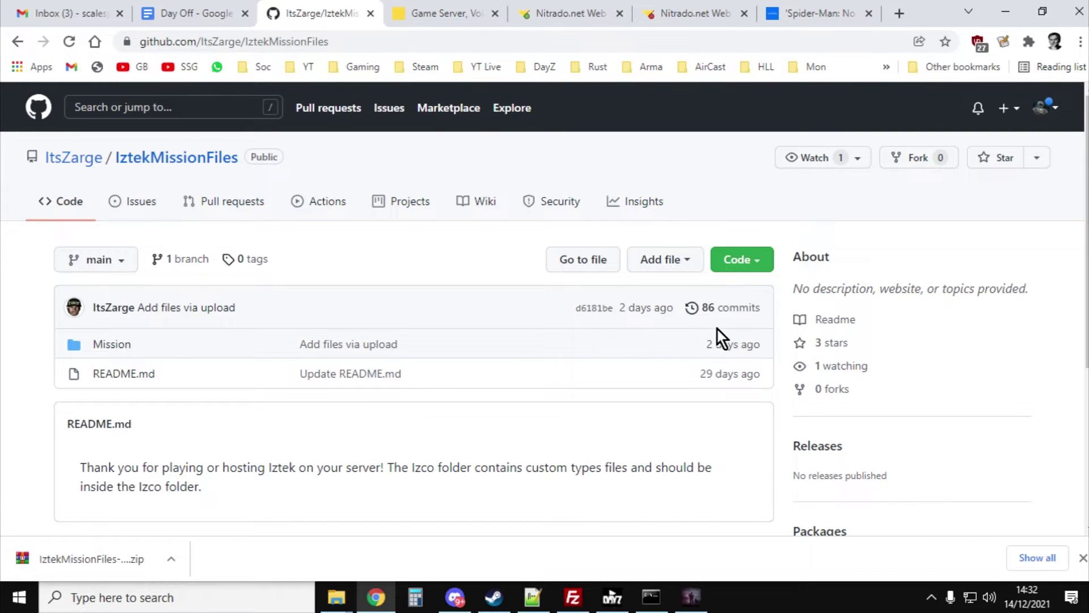
pyautogui.click(756, 263)
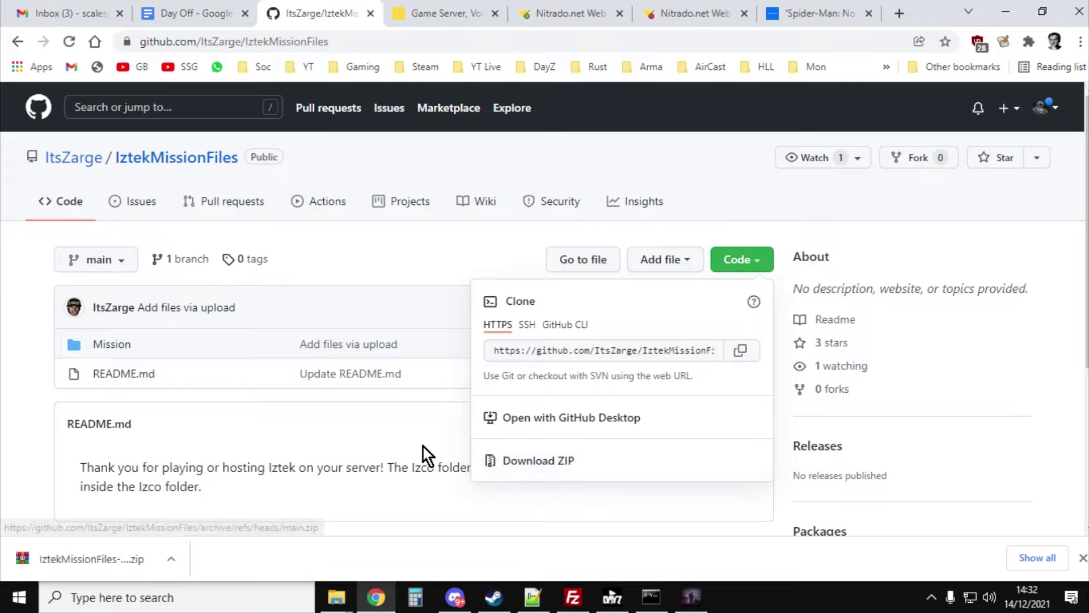
pyautogui.click(25, 410)
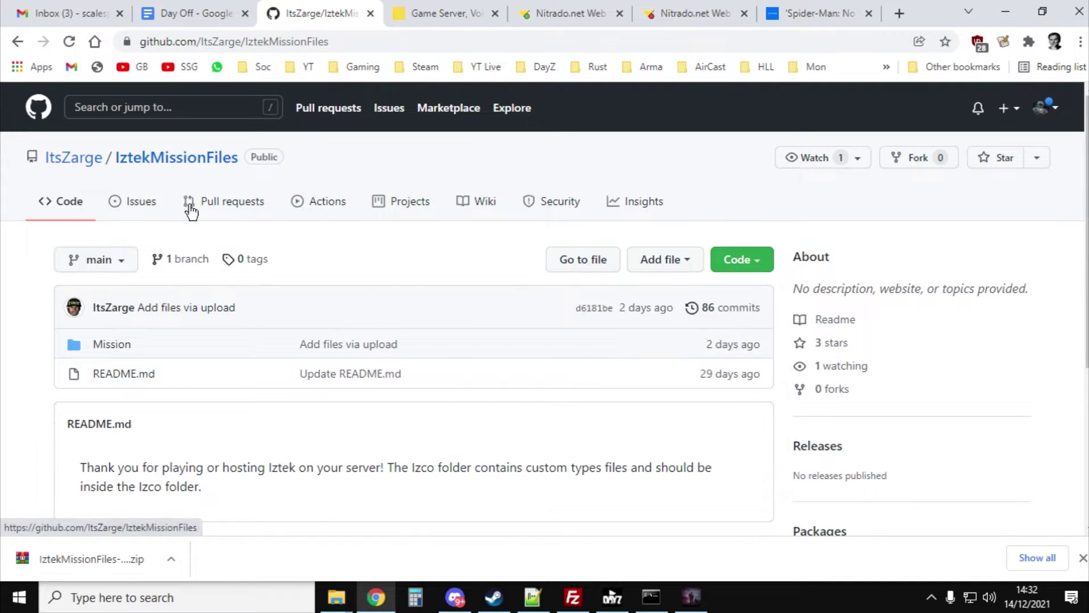
pyautogui.click(337, 598)
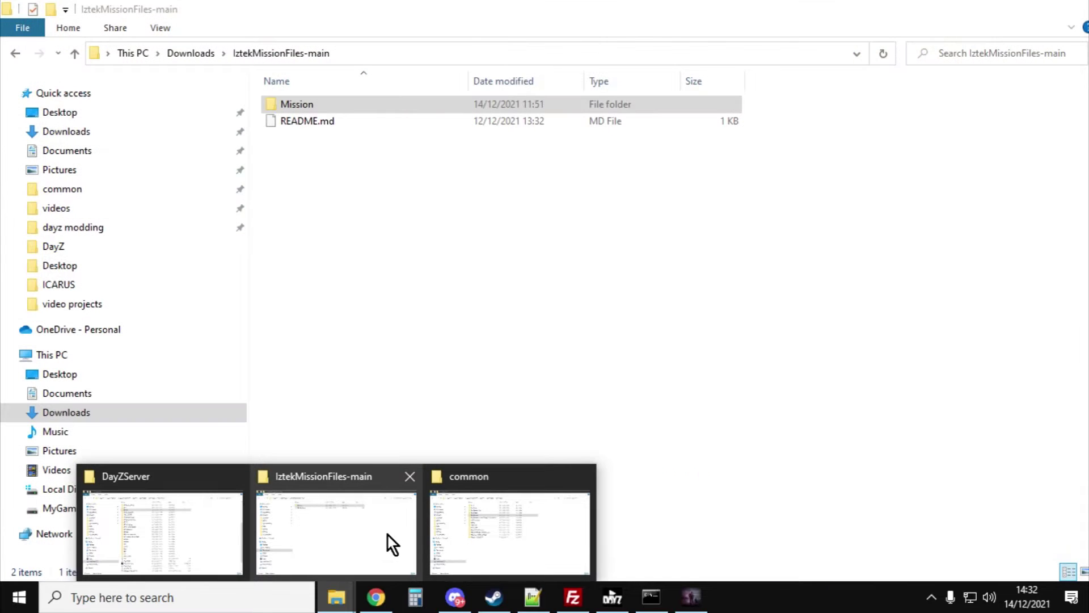
# Navigate File Explorer to the Downloads folder holding the IztekMissionFiles-main download.
pyautogui.click(387, 533)
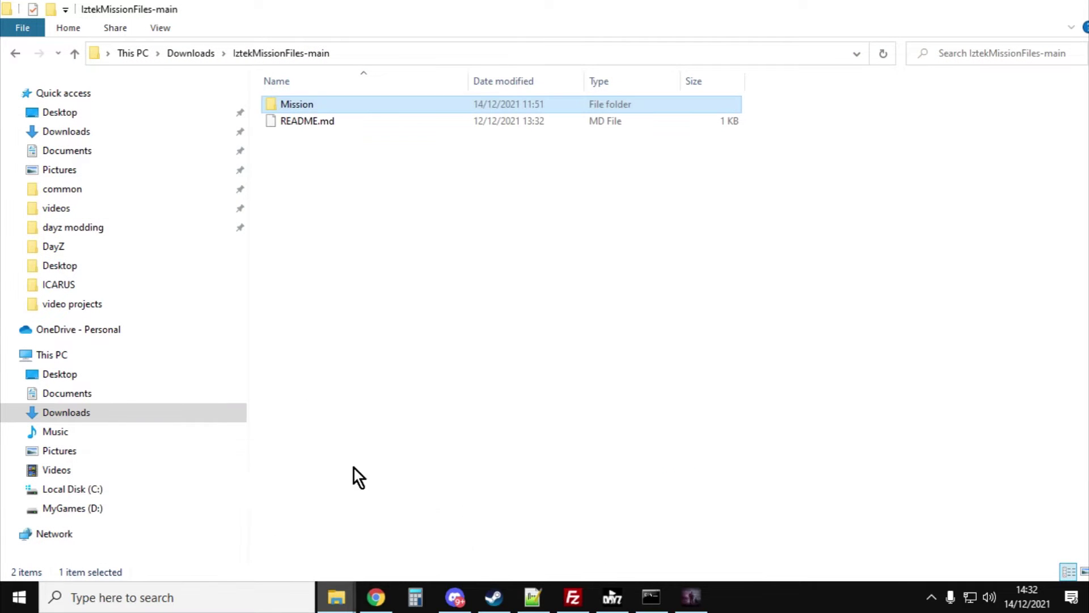
pyautogui.click(67, 131)
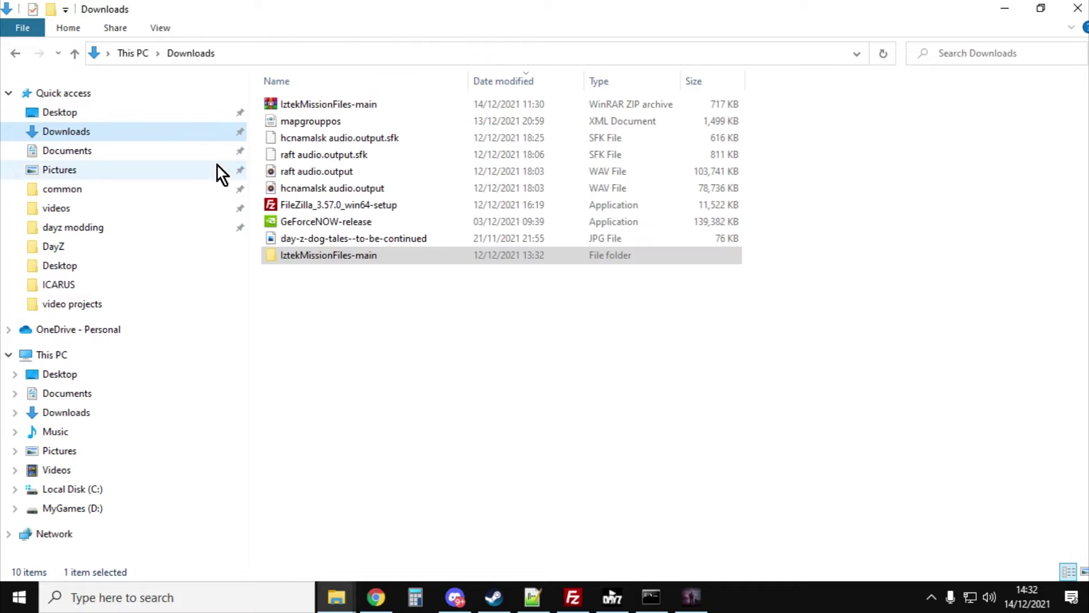
pyautogui.rightClick(332, 111)
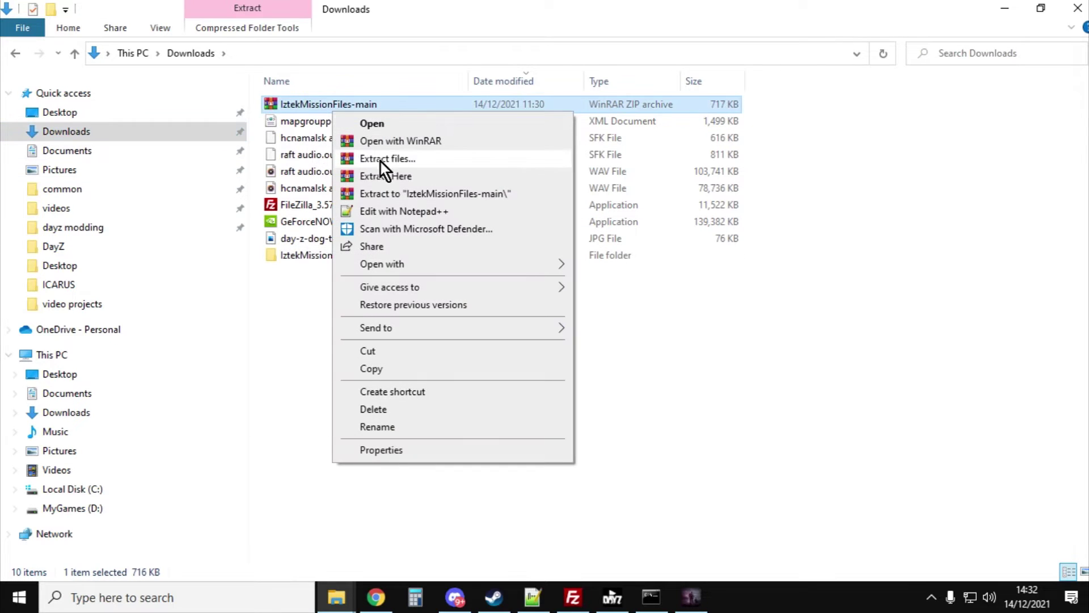
pyautogui.click(244, 285)
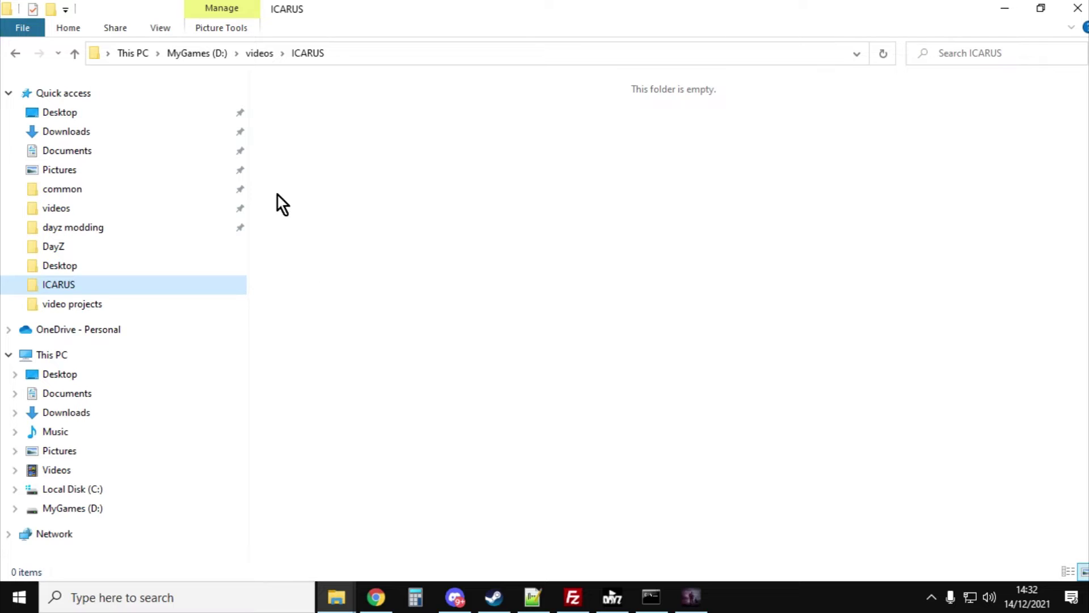
pyautogui.click(74, 53)
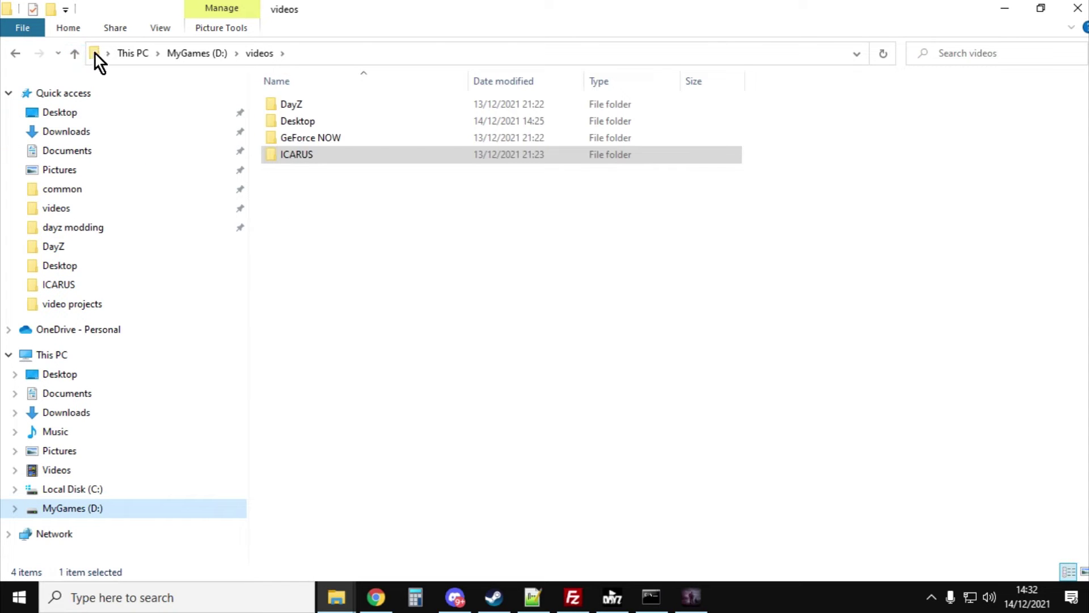
pyautogui.click(76, 132)
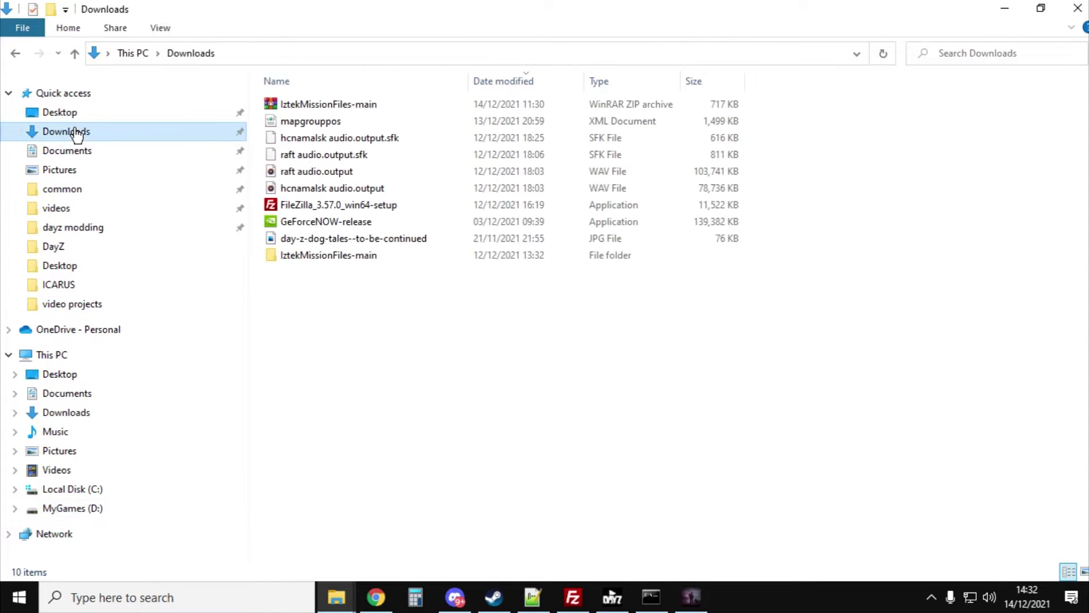
# Open IztekMissionFiles-main's Mission folder, inspect the areaflags archive, and go back up a level.
pyautogui.doubleClick(336, 256)
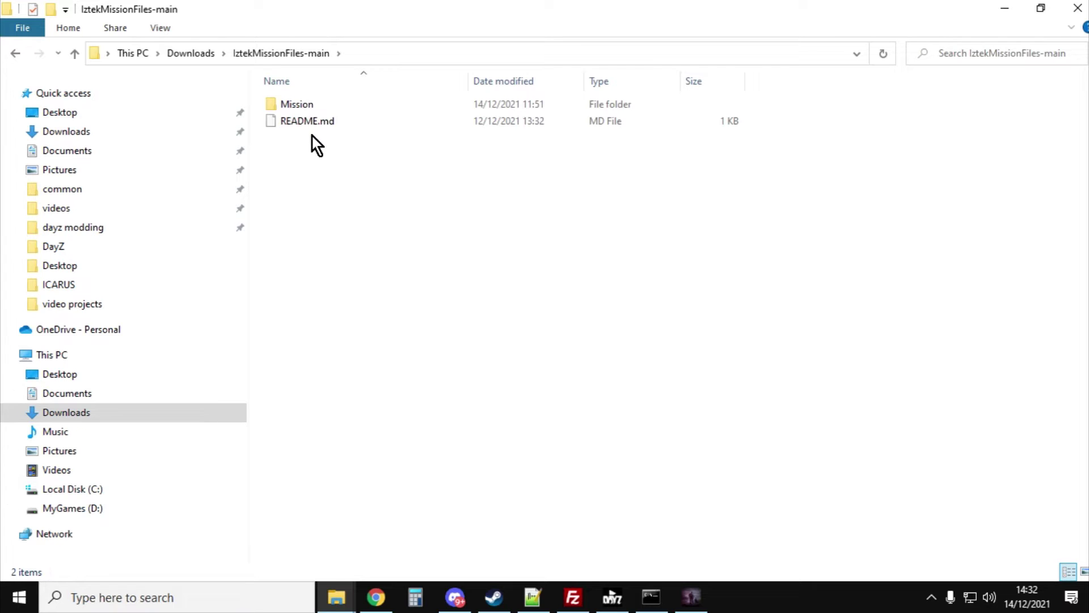
pyautogui.doubleClick(288, 104)
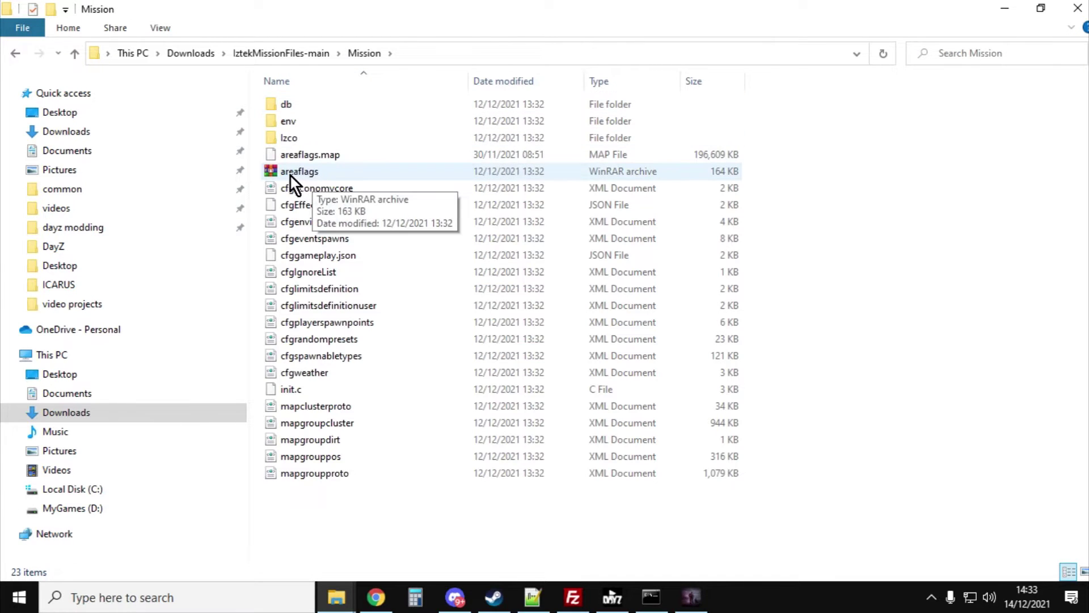
pyautogui.rightClick(290, 174)
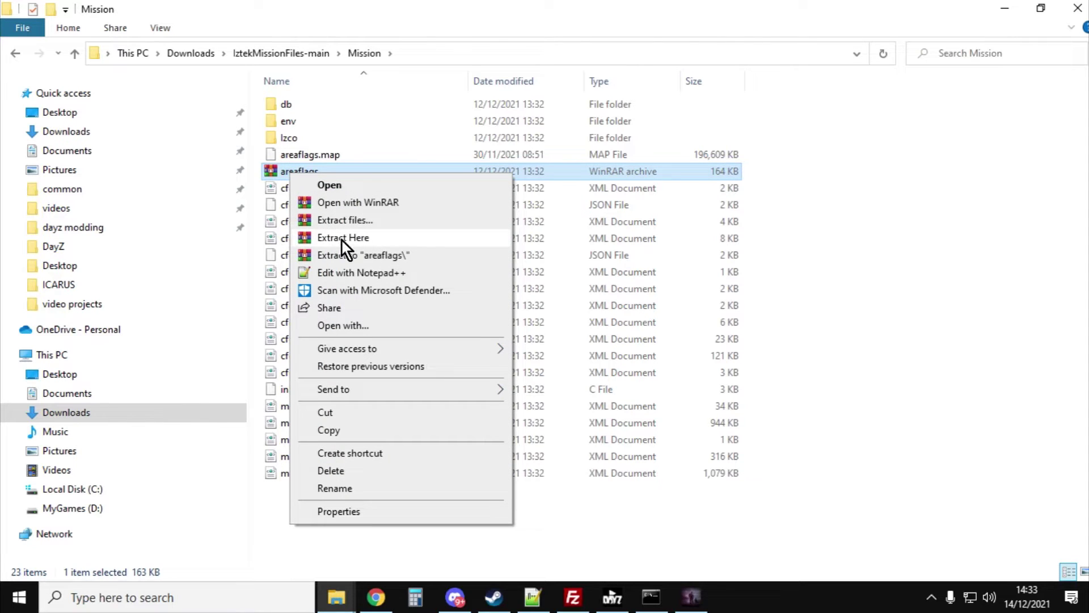
pyautogui.click(815, 257)
pyautogui.click(815, 257)
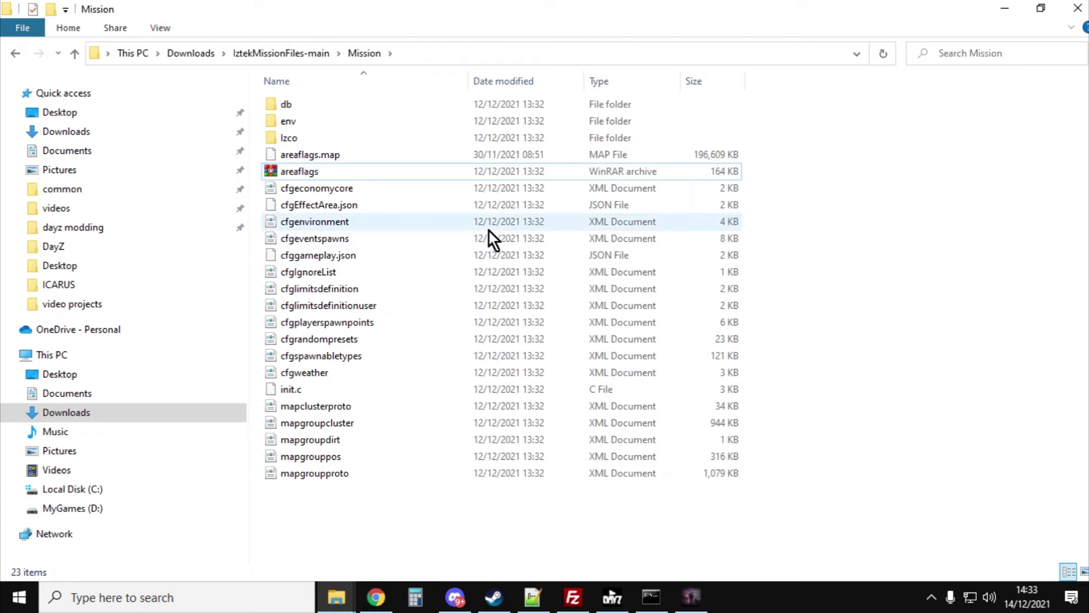
pyautogui.click(74, 53)
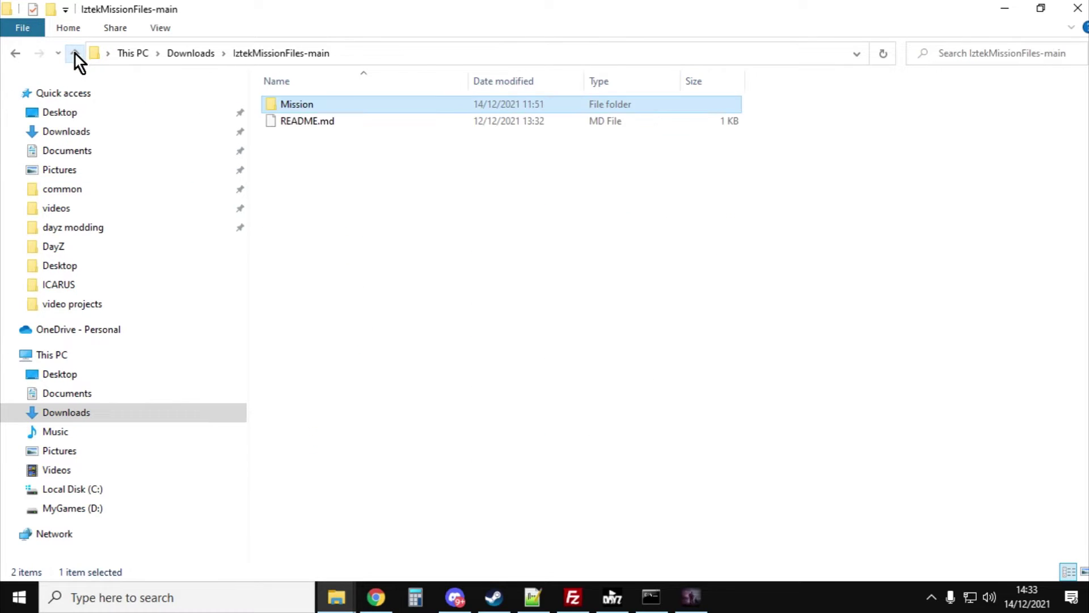
# Rename the Mission folder in IztekMissionFiles-main to 'empty.iztek' and copy the folder.
pyautogui.click(305, 106)
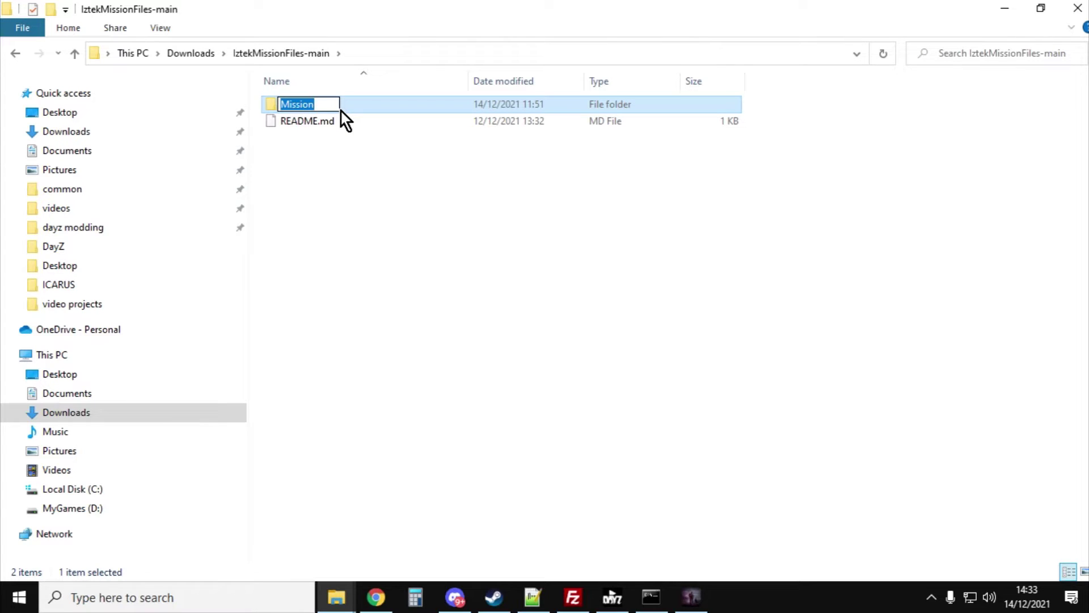
pyautogui.write('empty.iztek')
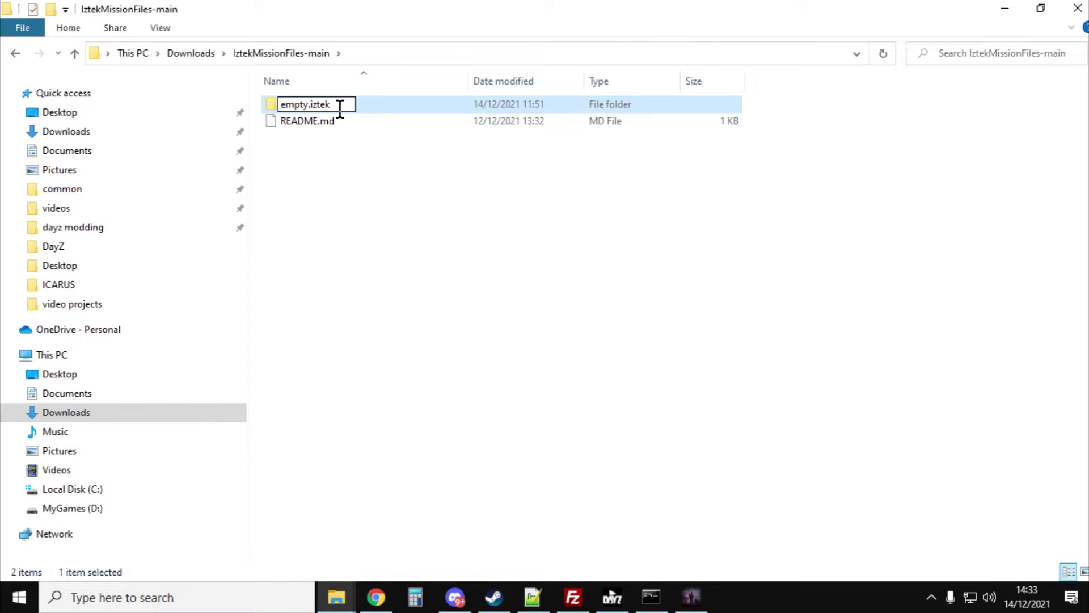
pyautogui.press('Return')
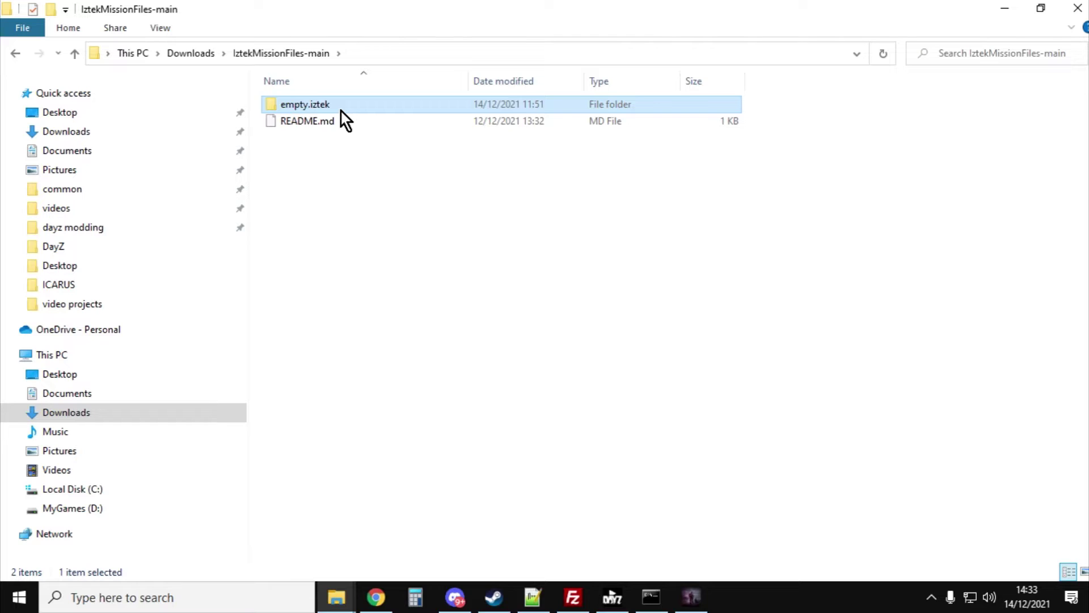
pyautogui.rightClick(342, 111)
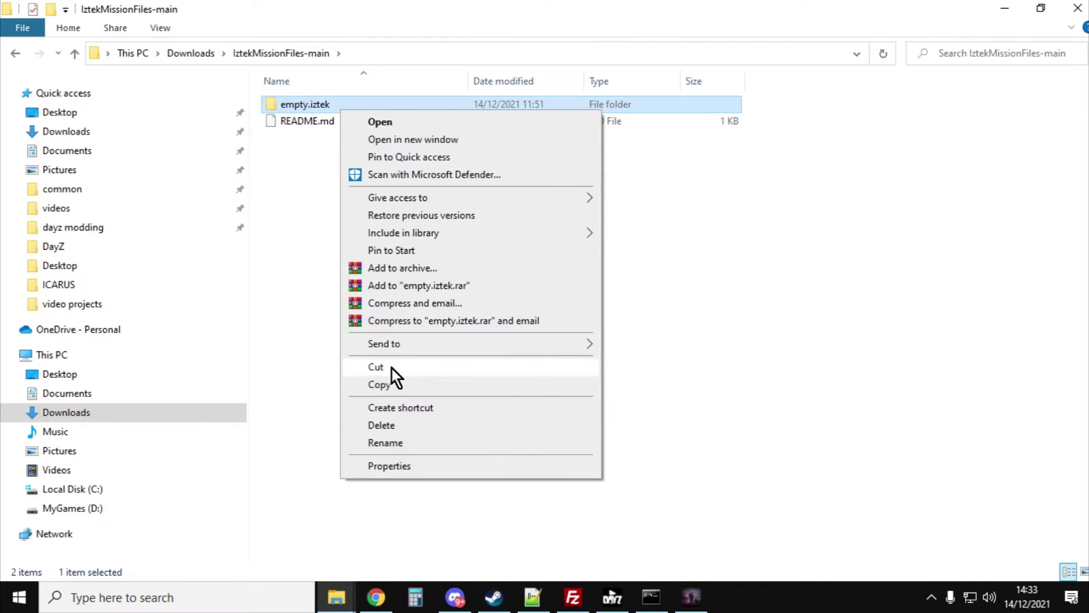
pyautogui.click(377, 383)
# Switch to the DayZServer Explorer window and open its mpmissions folder.
pyautogui.click(337, 603)
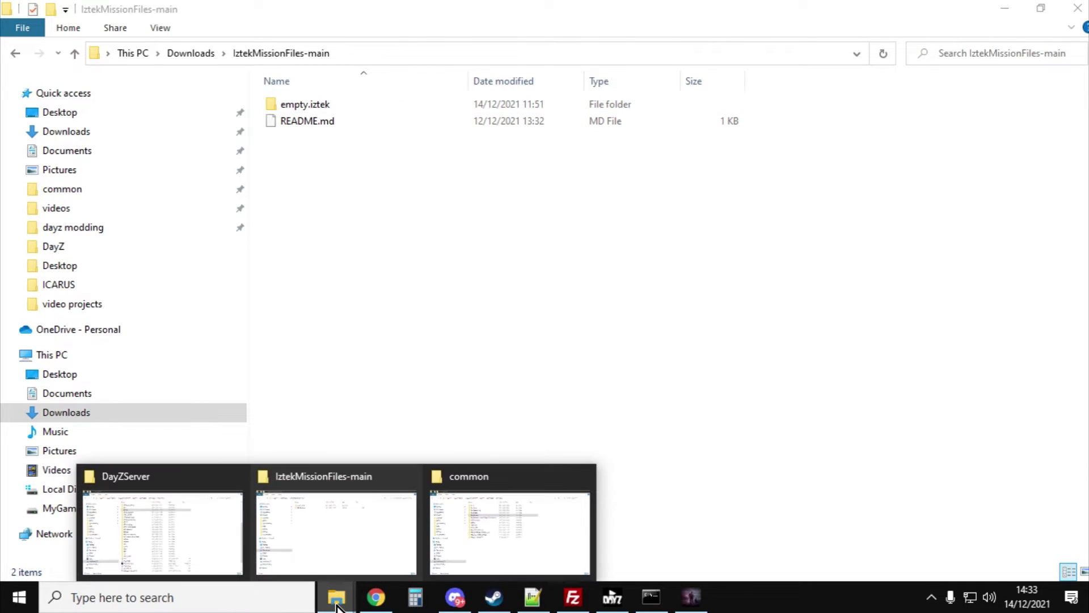
pyautogui.click(149, 533)
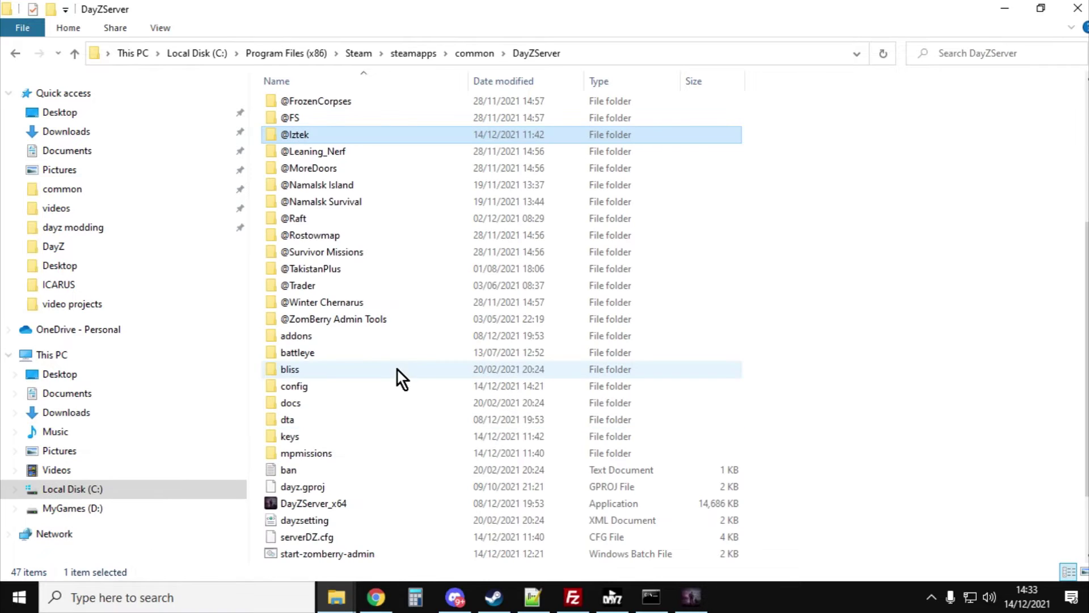
pyautogui.scroll(3, 397, 273)
pyautogui.scroll(2, 390, 265)
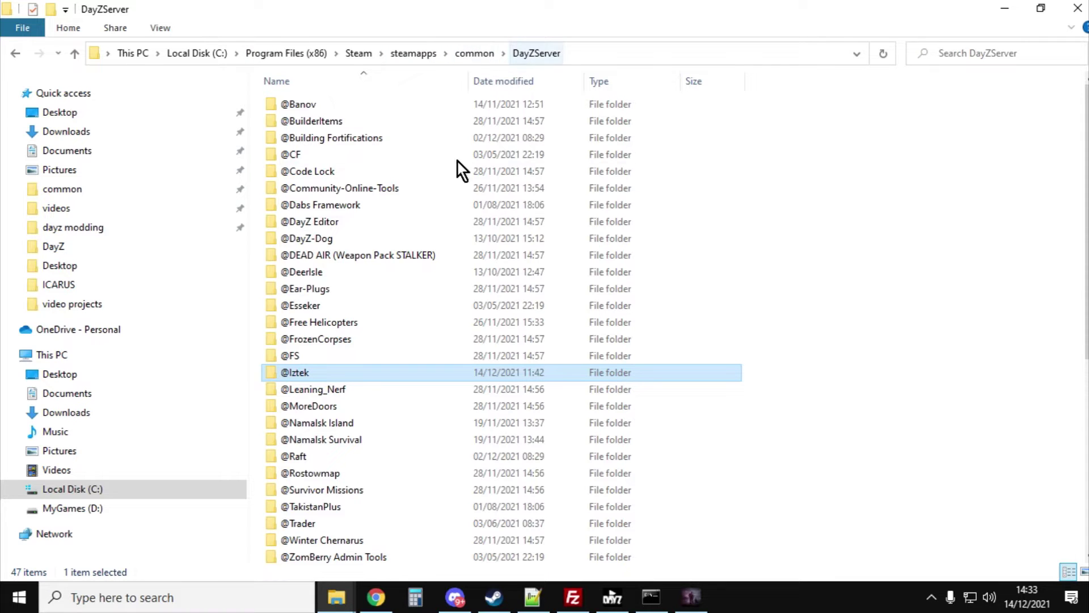
pyautogui.scroll(-4, 410, 248)
pyautogui.scroll(-3, 409, 255)
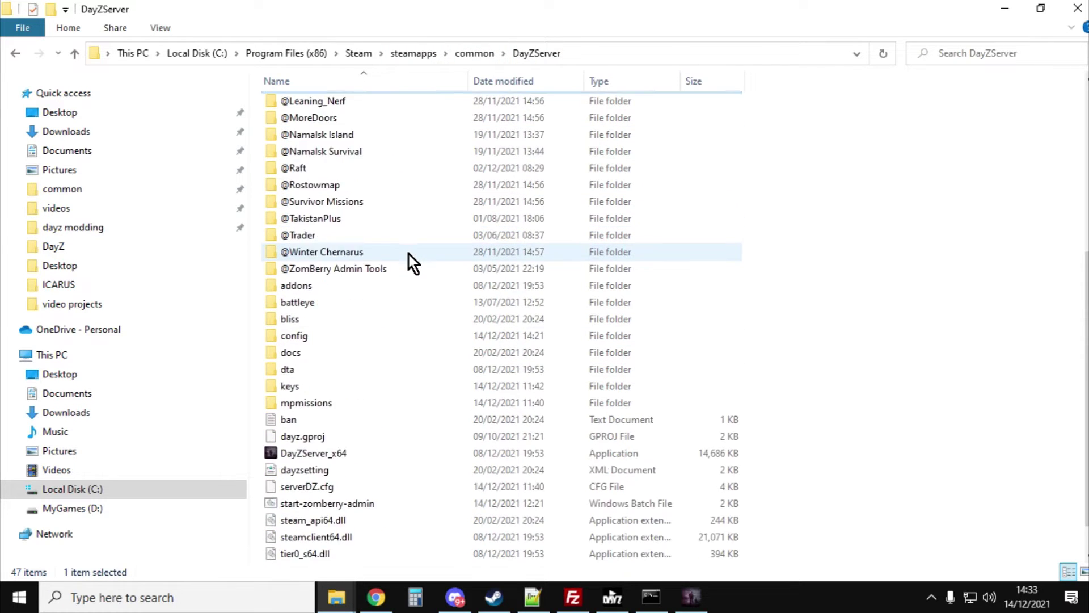
pyautogui.doubleClick(315, 370)
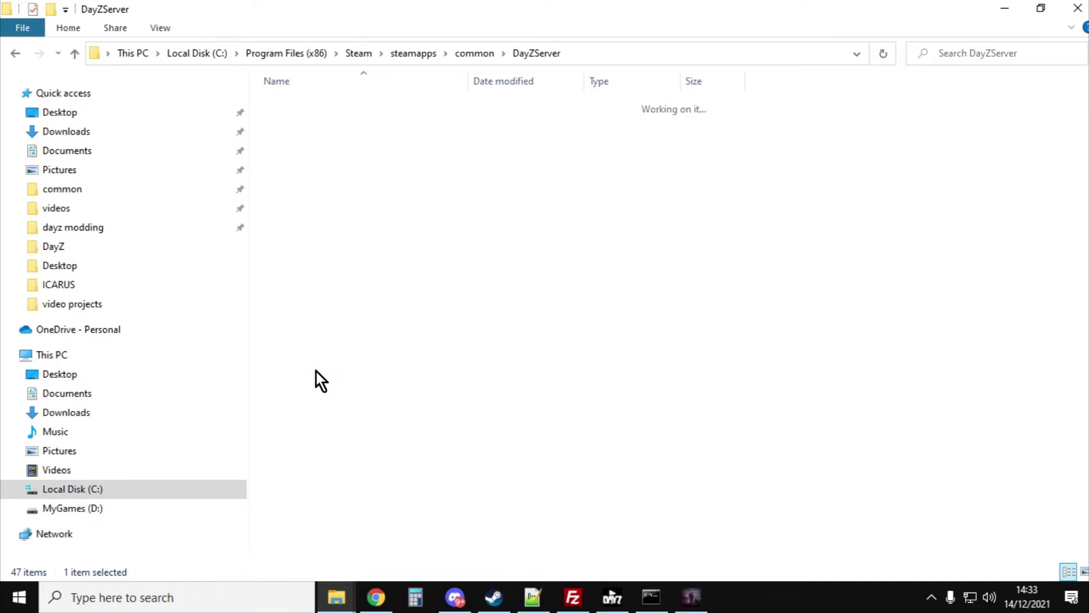
# Copy the folder name 'empty.iztek' from mpmissions without changing it.
pyautogui.rightClick(376, 296)
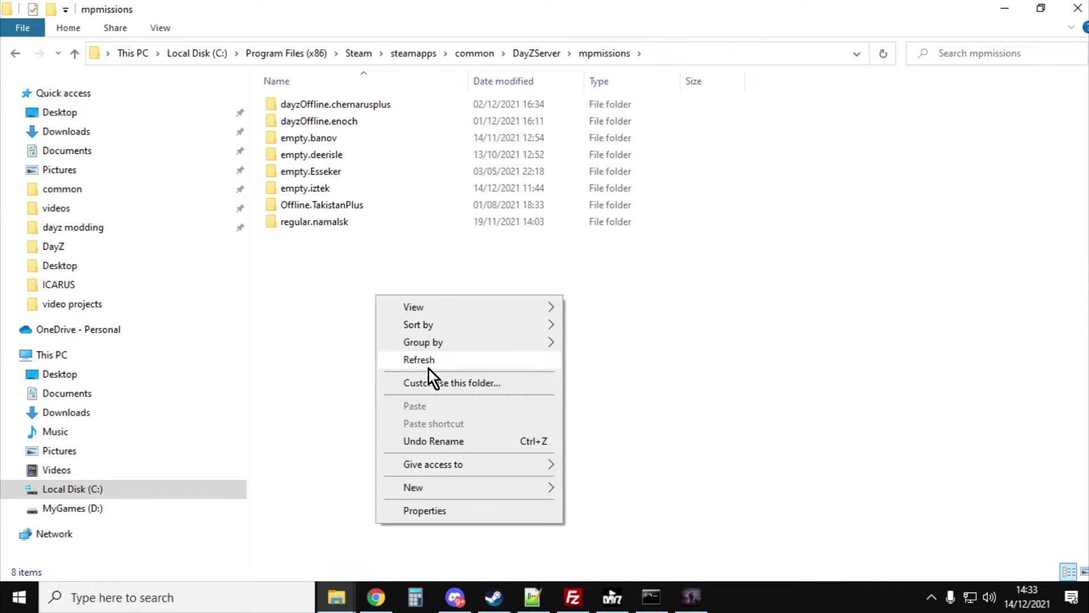
pyautogui.press('Escape')
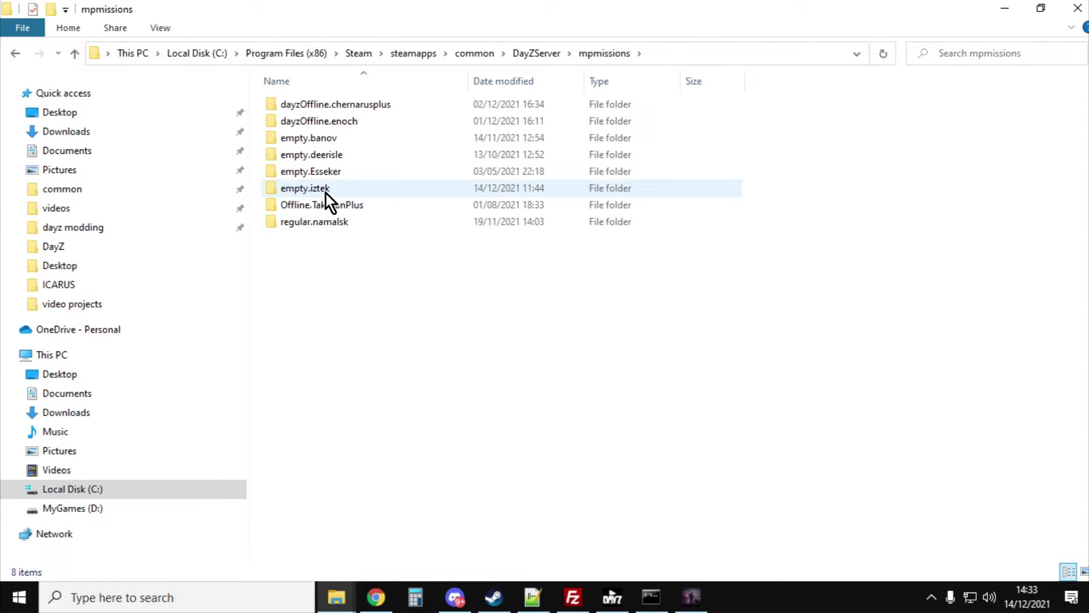
pyautogui.click(284, 192)
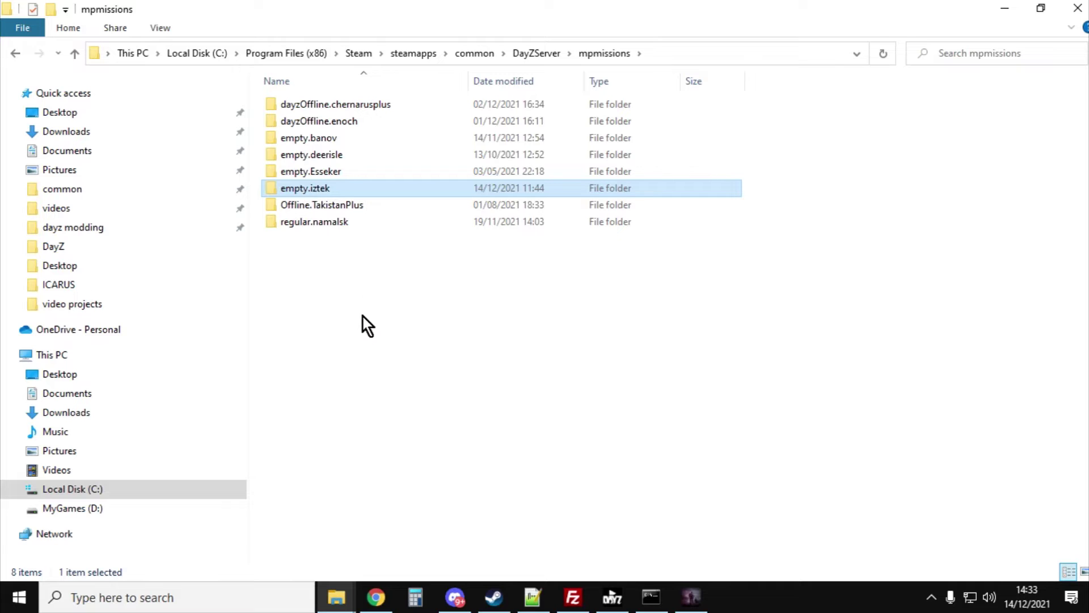
pyautogui.click(342, 195)
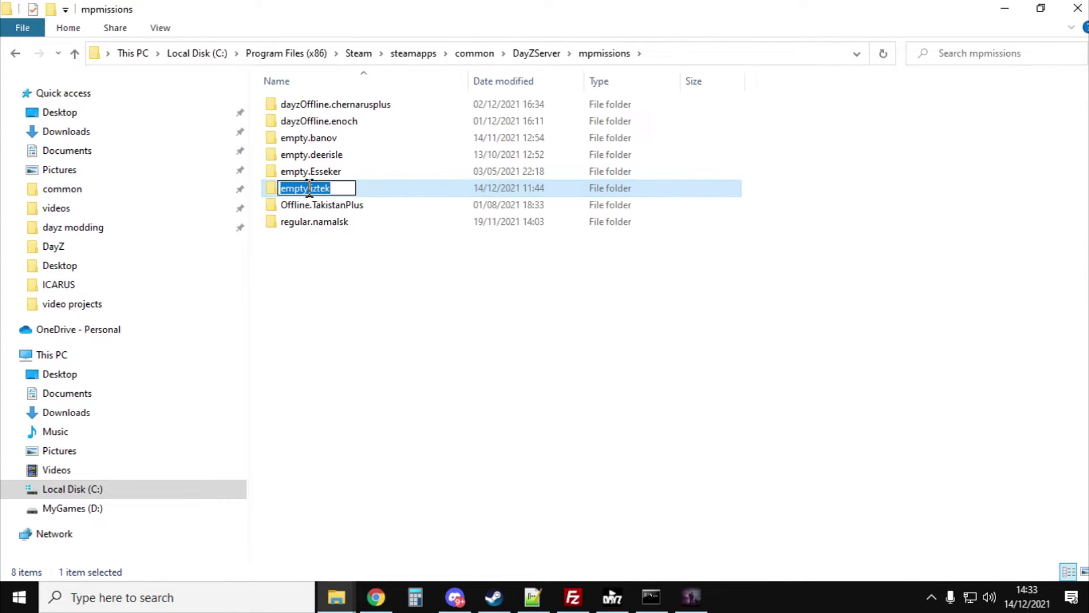
pyautogui.rightClick(310, 190)
pyautogui.click(356, 239)
pyautogui.click(353, 252)
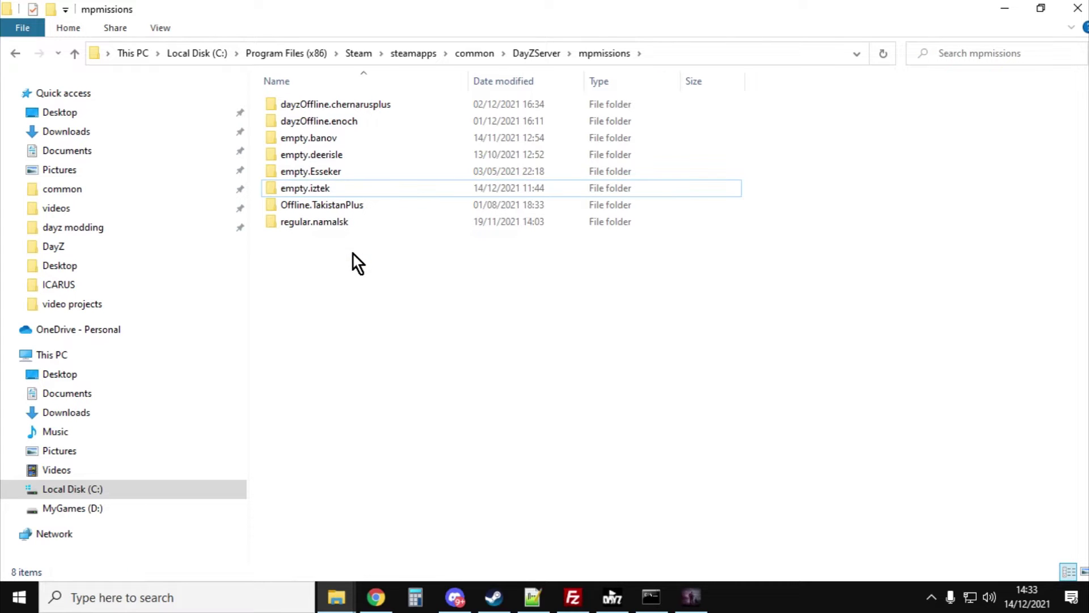
# Back in DayZServer, open serverDZ.cfg for editing in Notepad++.
pyautogui.click(76, 59)
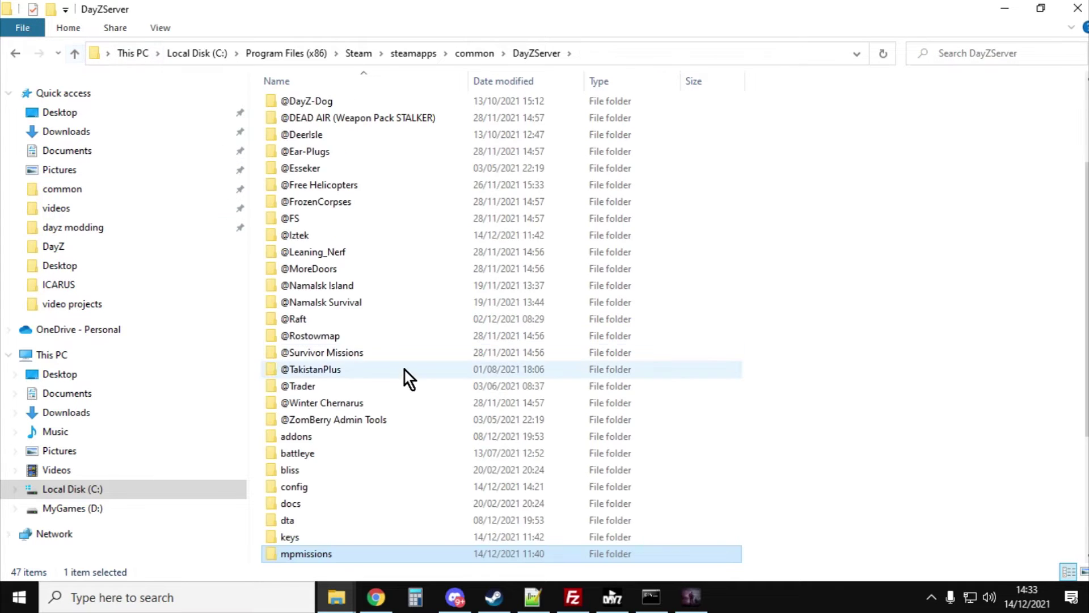
pyautogui.scroll(-4, 404, 370)
pyautogui.click(308, 457)
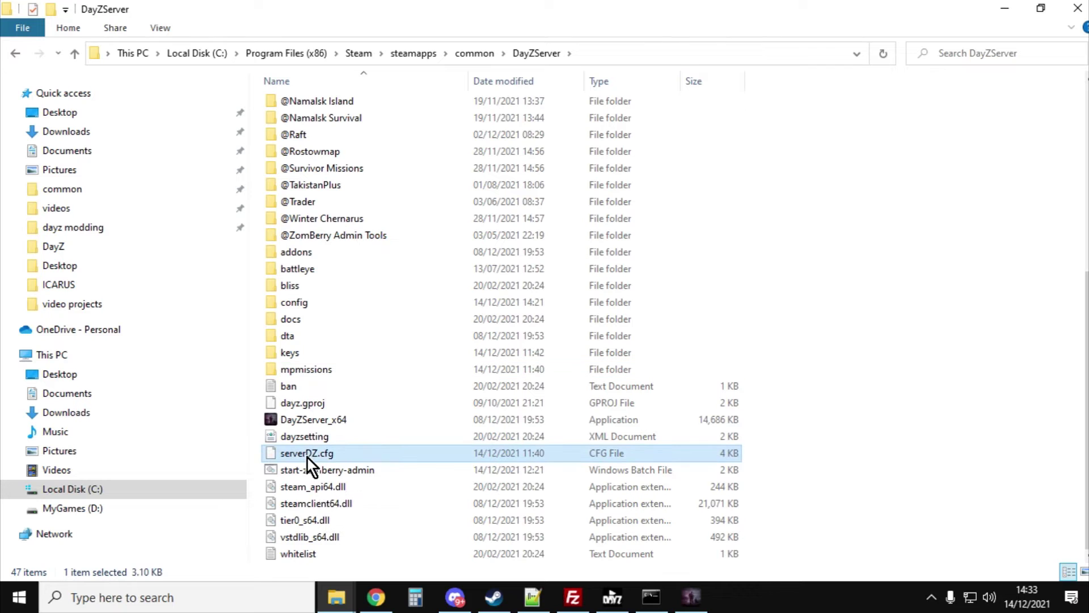
pyautogui.rightClick(307, 458)
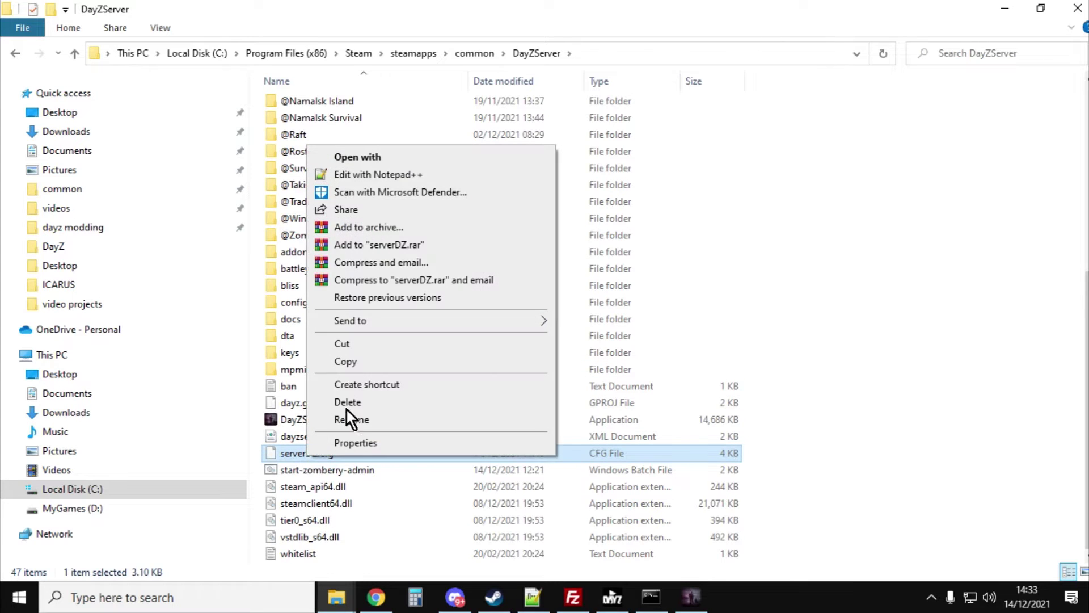
pyautogui.click(364, 176)
pyautogui.scroll(4, 396, 254)
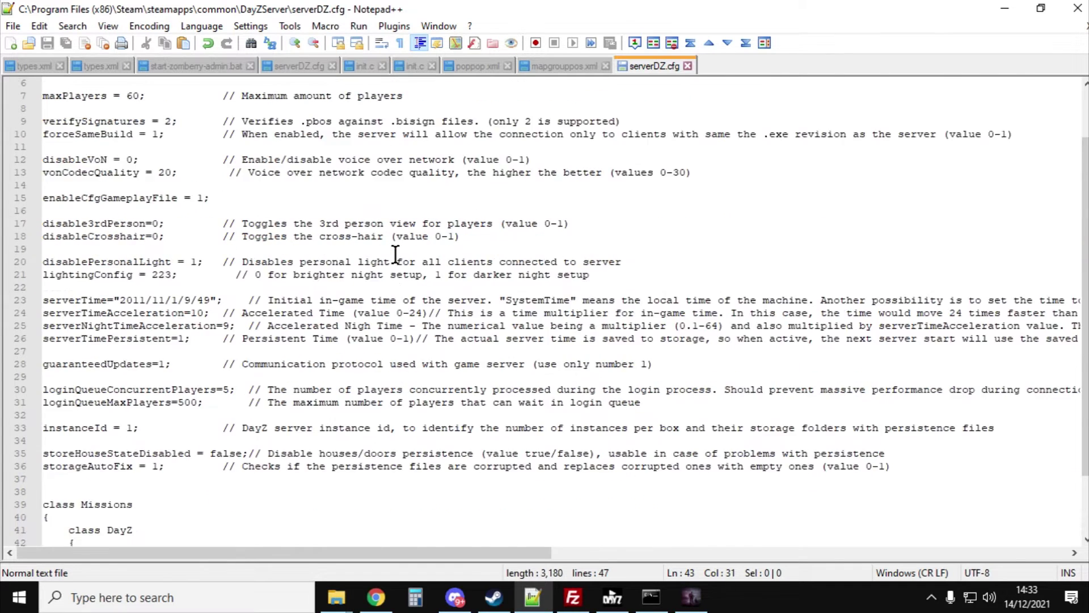
pyautogui.scroll(-4, 396, 253)
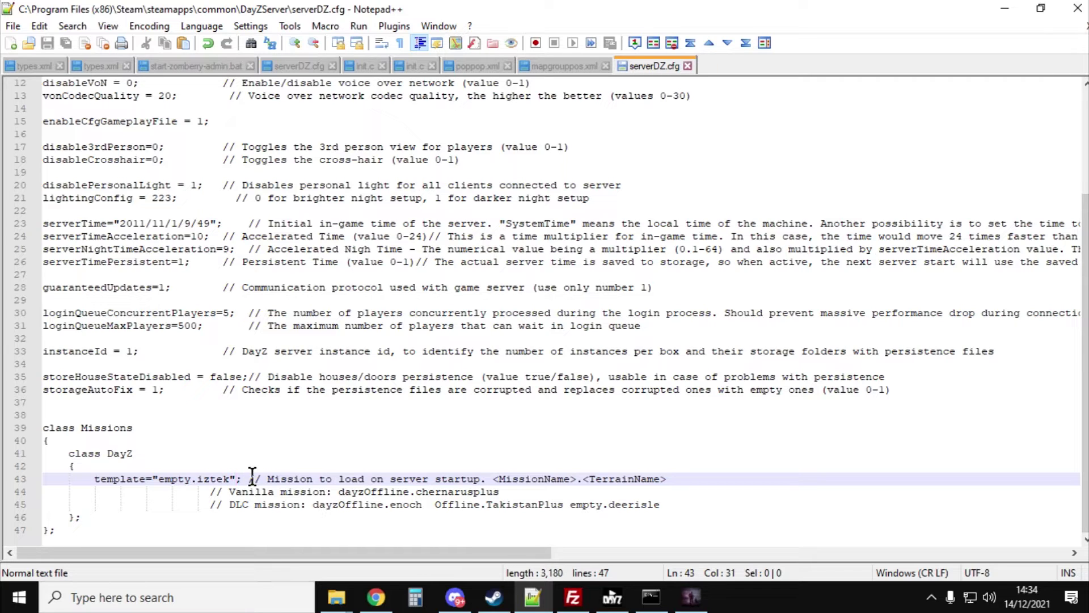
pyautogui.moveTo(335, 605)
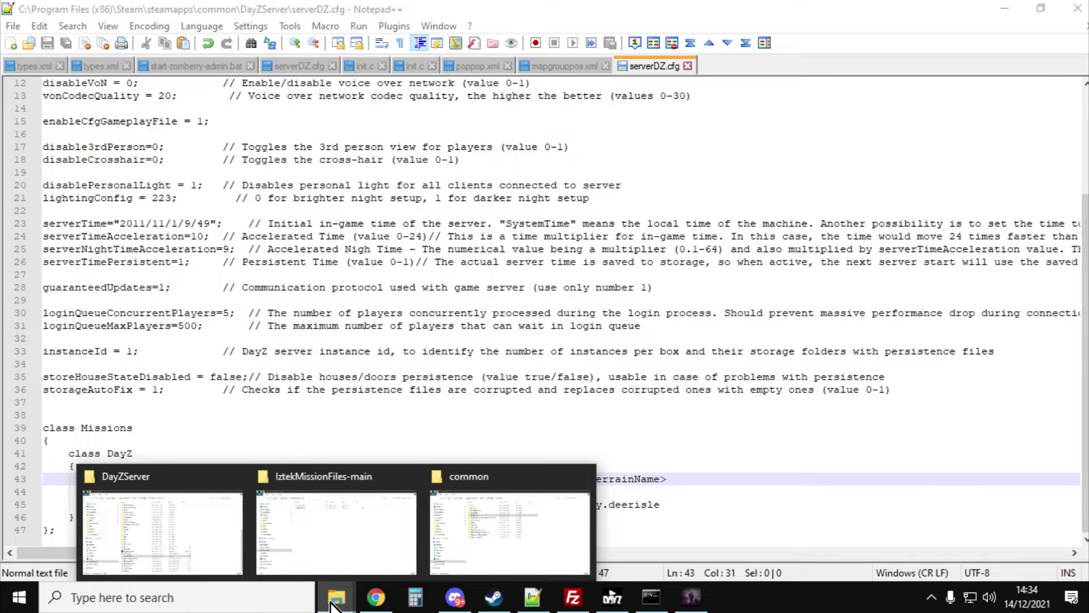
# From the DayZServer window, go up to common and open DayZ's !Workshop mod folder.
pyautogui.click(144, 509)
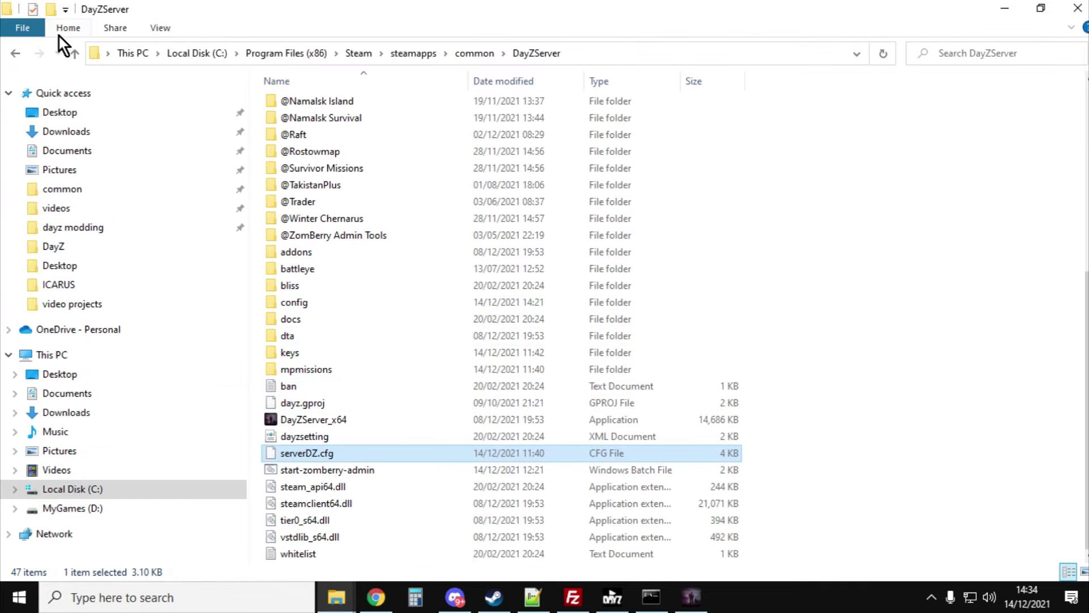
pyautogui.click(72, 53)
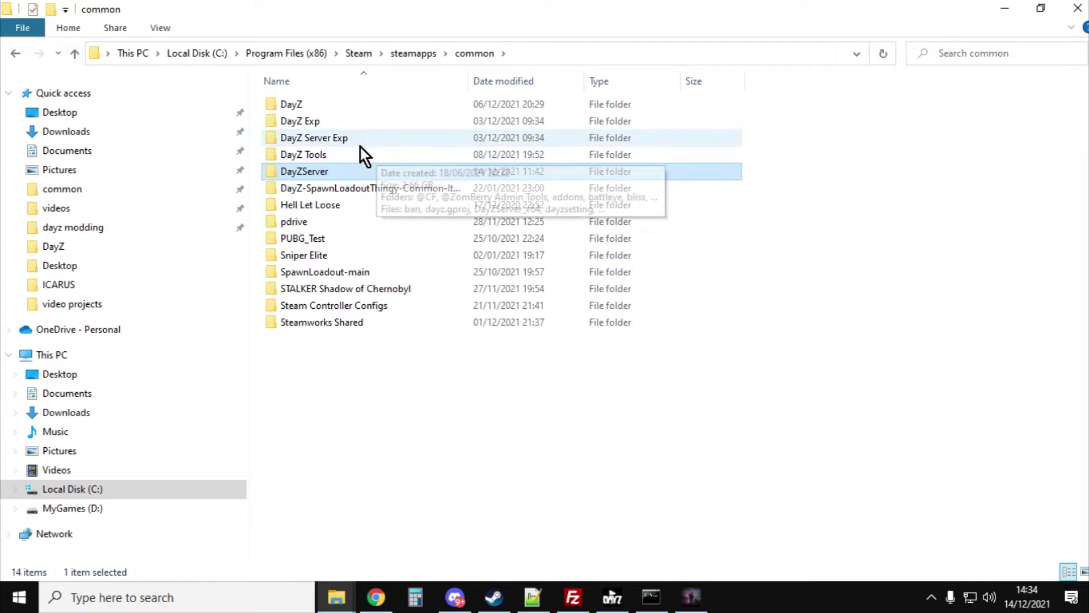
pyautogui.click(290, 104)
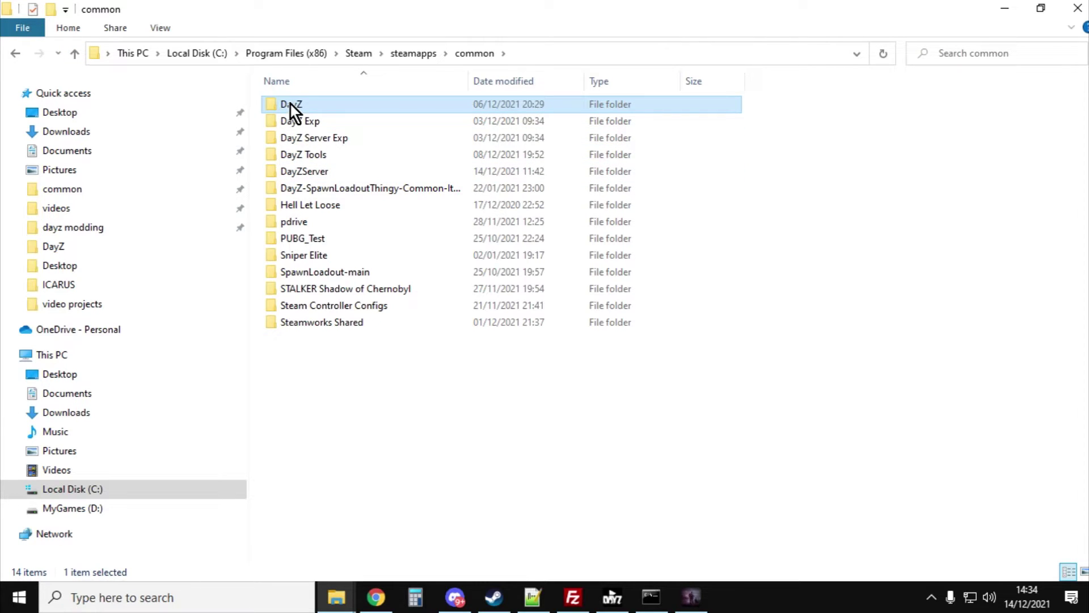
pyautogui.doubleClick(288, 103)
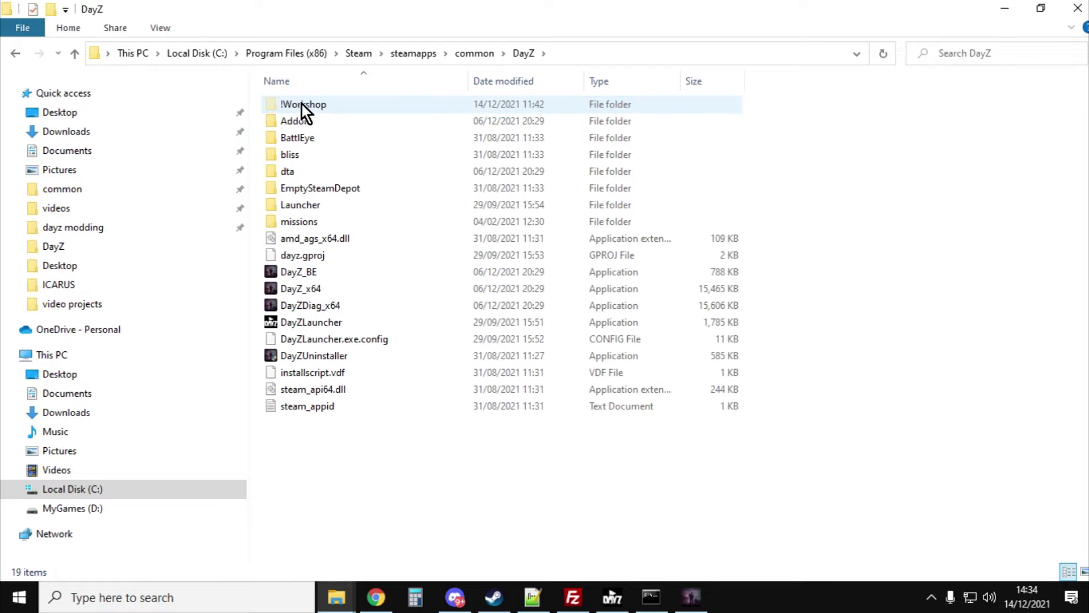
pyautogui.doubleClick(301, 104)
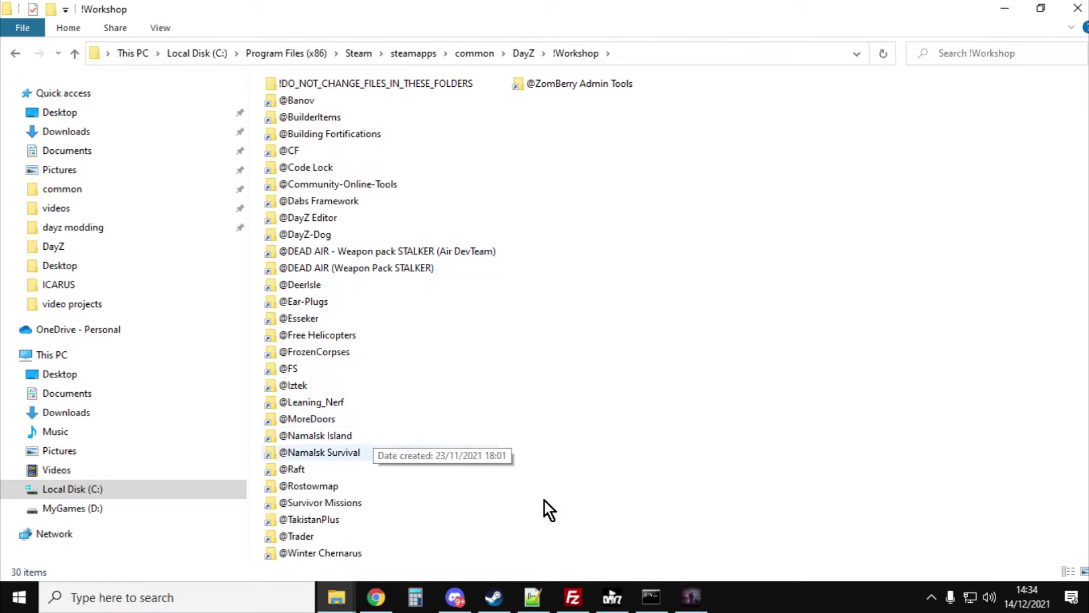
pyautogui.click(622, 603)
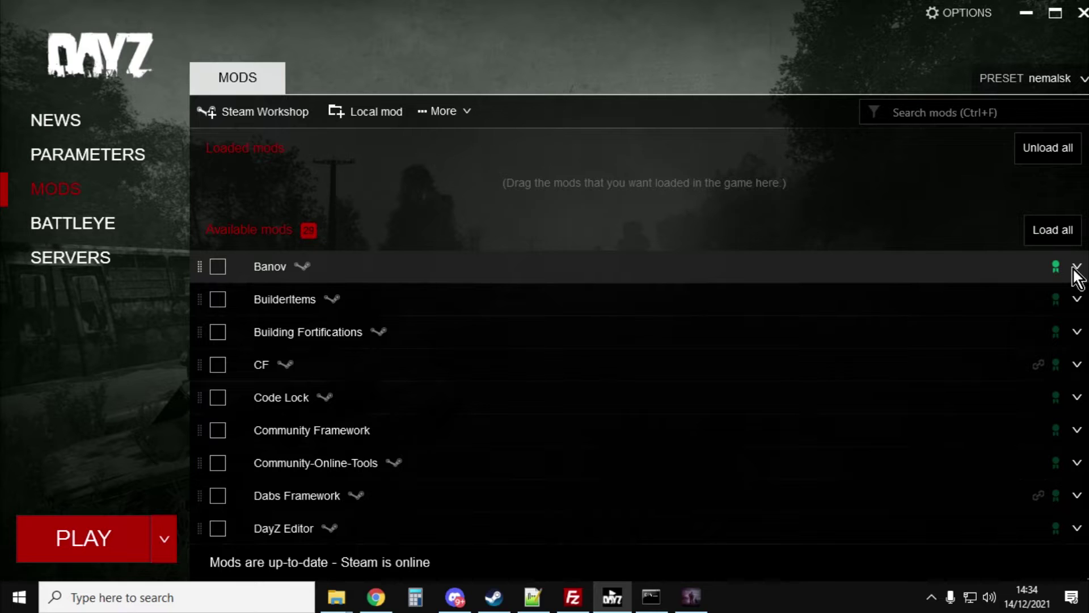
# Open the Banov mod's workshop folder in Explorer from the launcher, accepting the warning, and maximise it.
pyautogui.click(1076, 267)
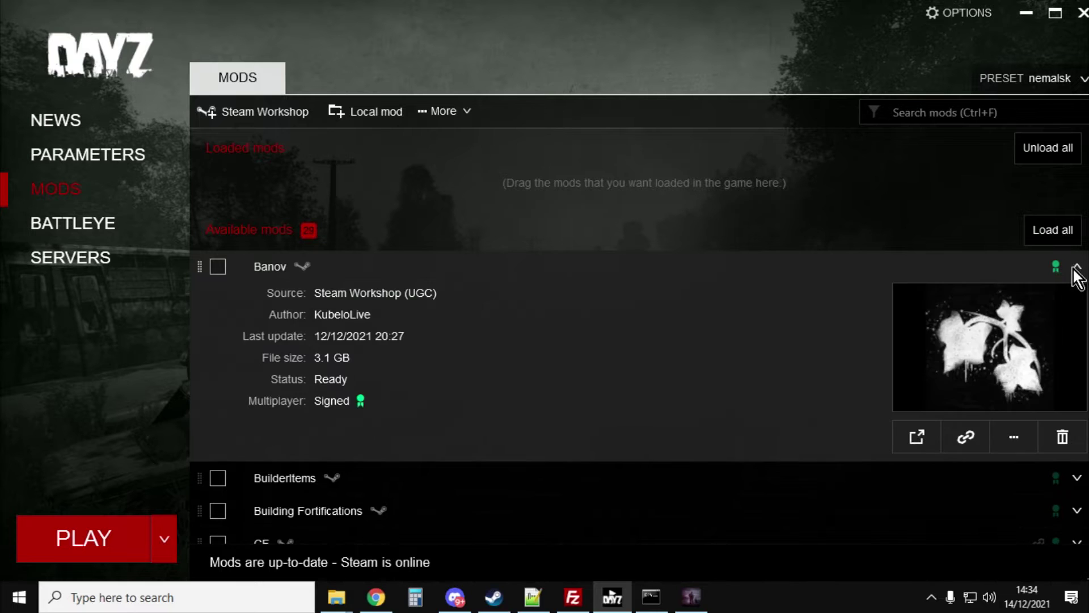
pyautogui.click(1022, 438)
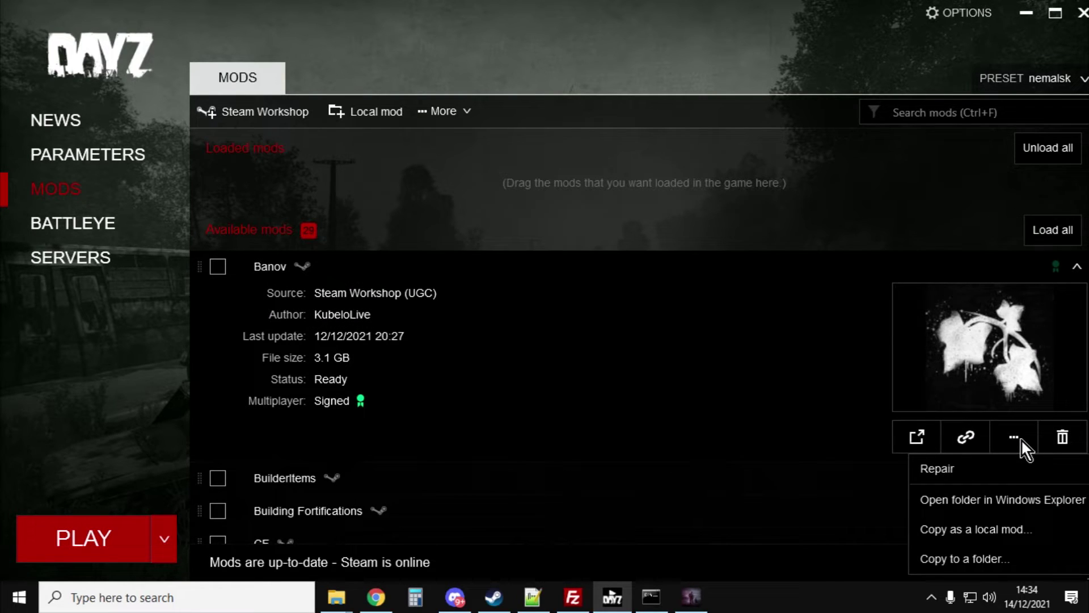
pyautogui.click(1002, 501)
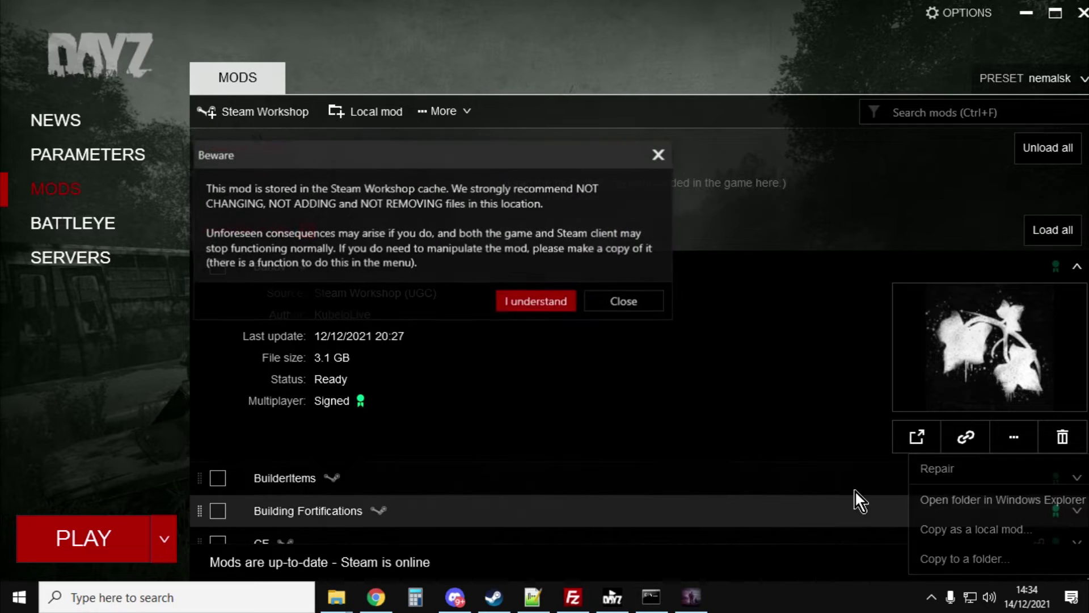
pyautogui.click(553, 305)
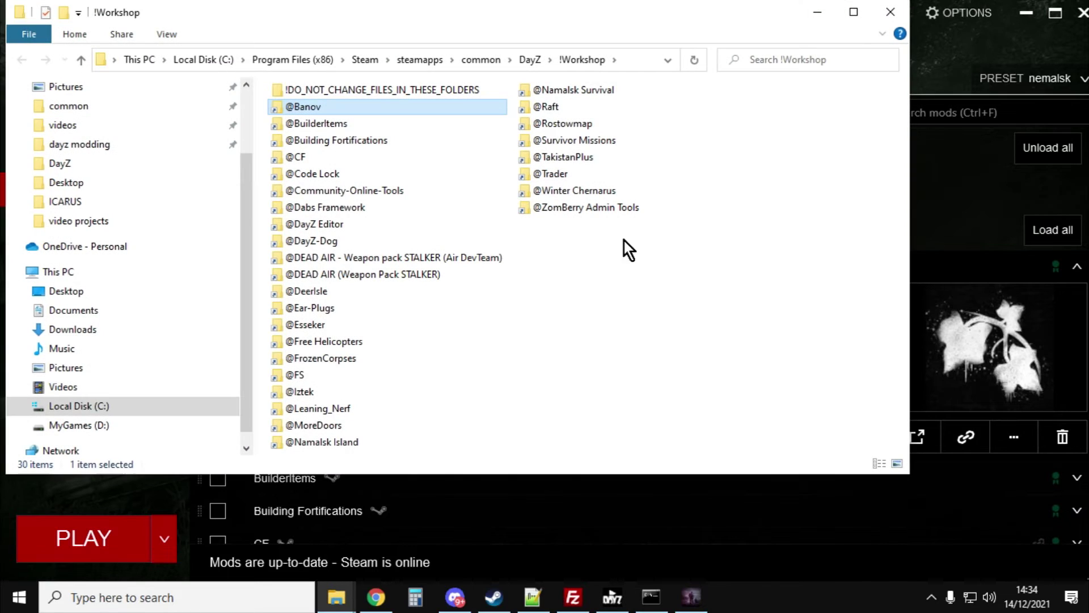
pyautogui.click(849, 14)
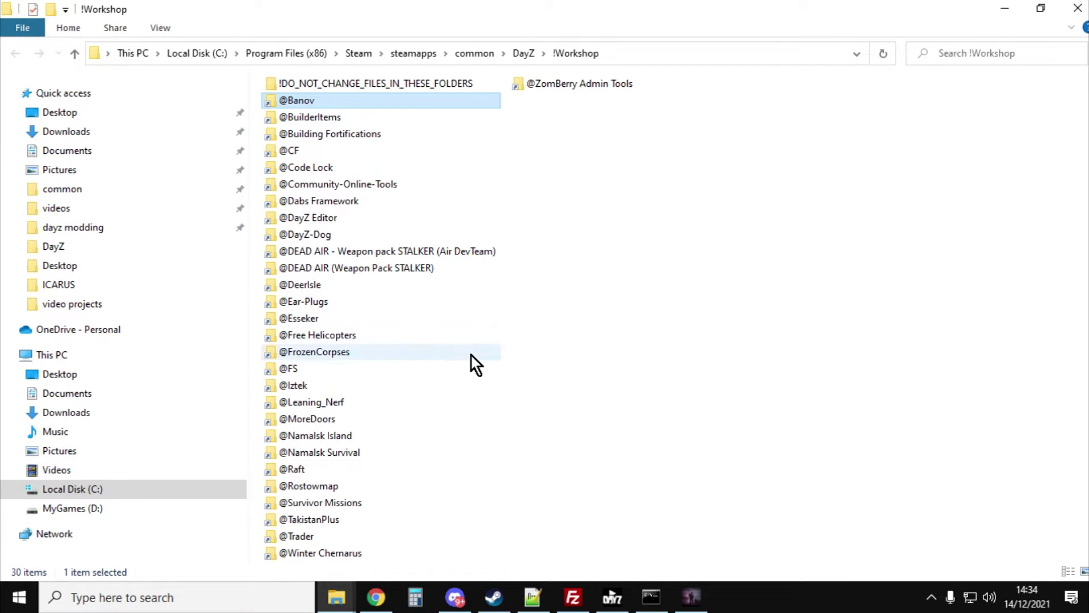
pyautogui.click(458, 381)
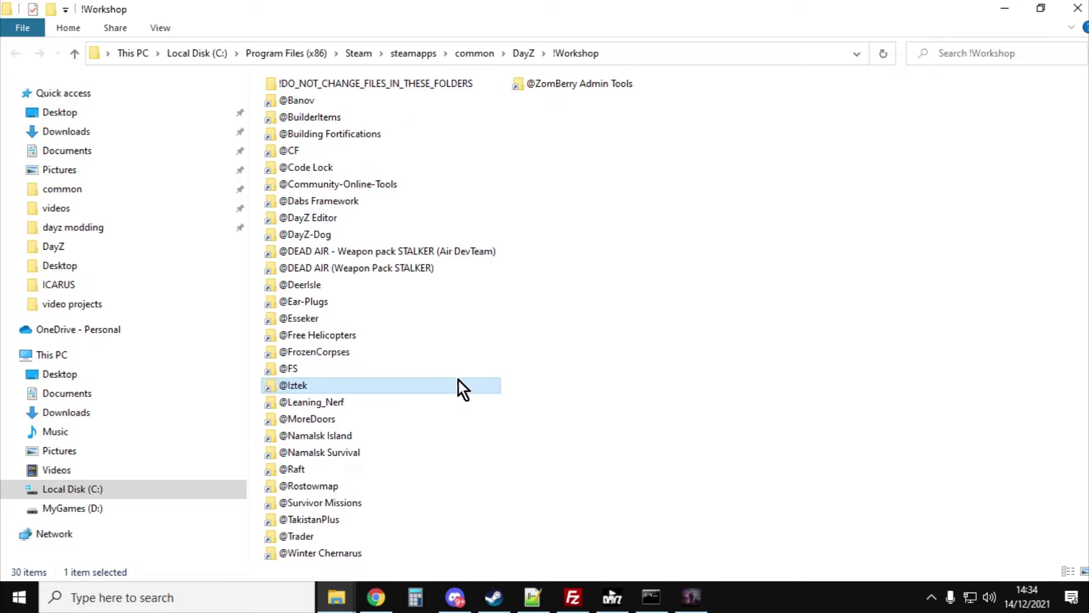
pyautogui.click(318, 205)
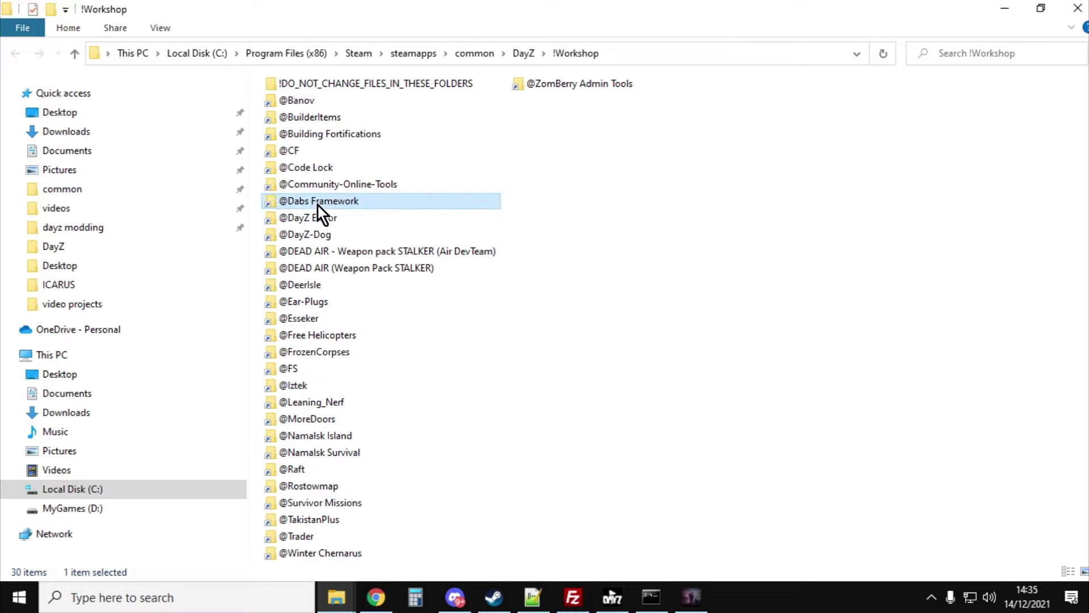
pyautogui.keyDown('ctrl'); pyautogui.click(301, 154); pyautogui.keyUp('ctrl')
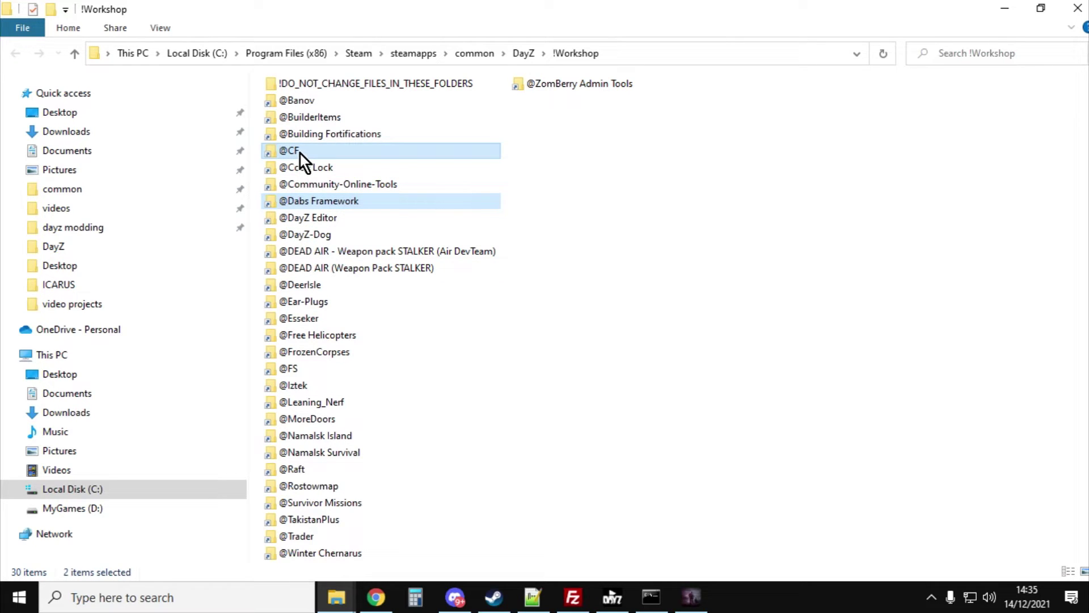
pyautogui.rightClick(329, 387)
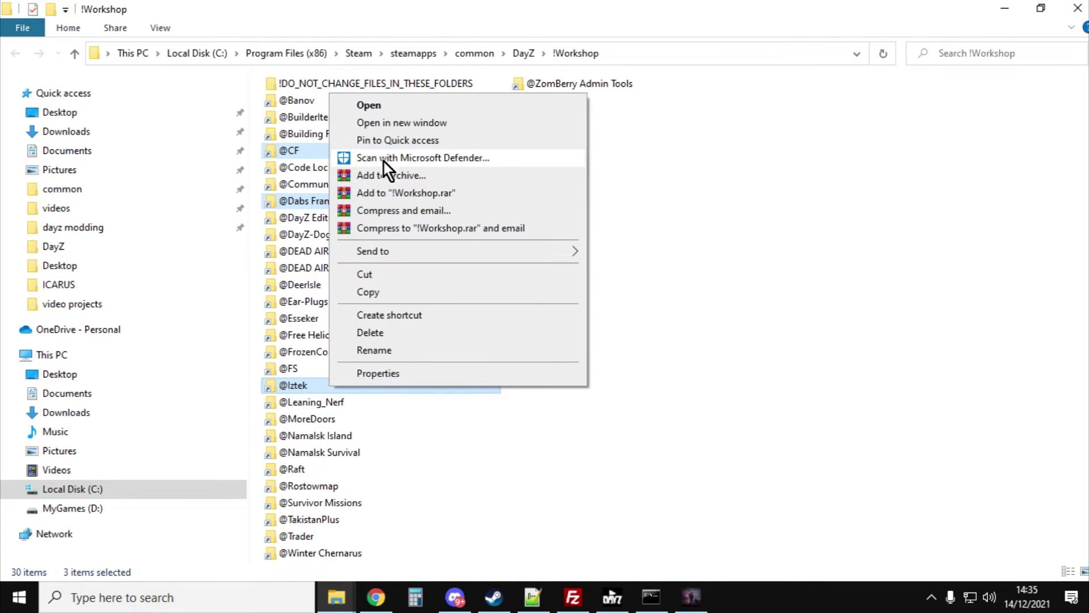
# Go up two levels to common and open the DayZServer folder.
pyautogui.click(73, 50)
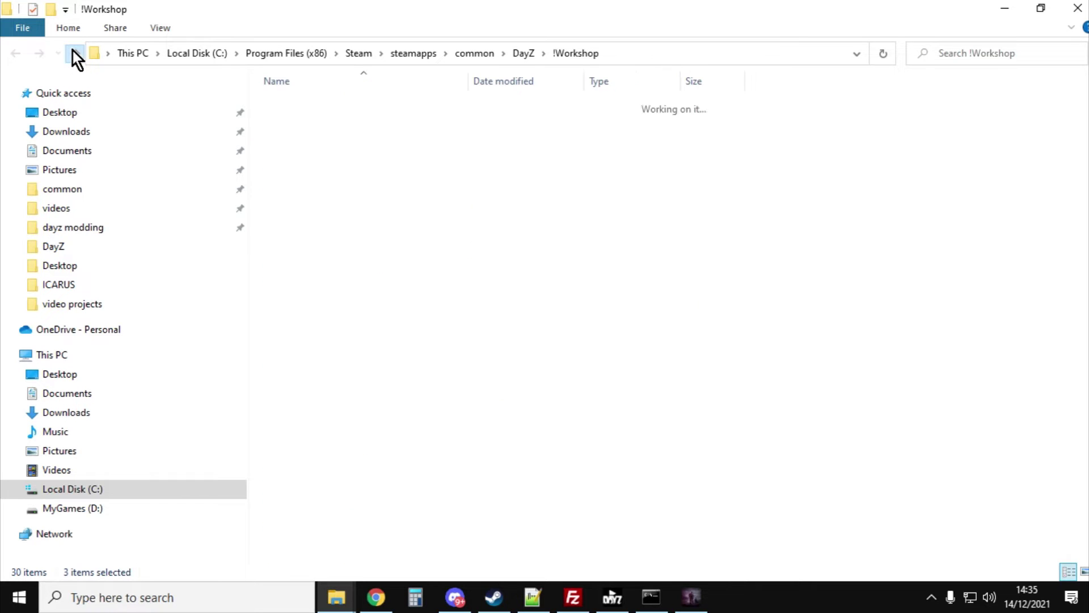
pyautogui.click(73, 52)
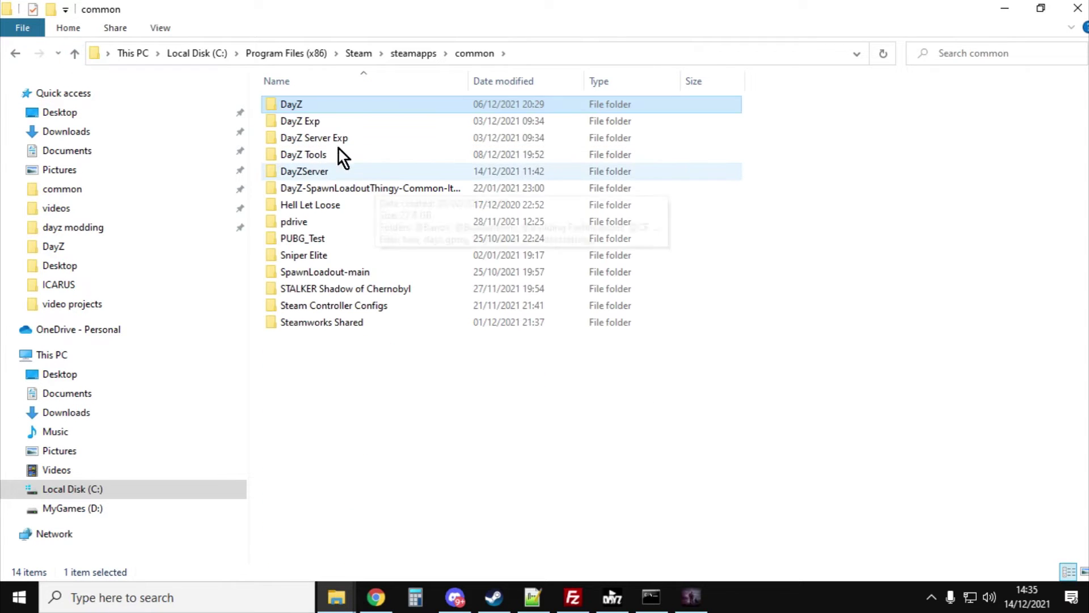
pyautogui.doubleClick(312, 170)
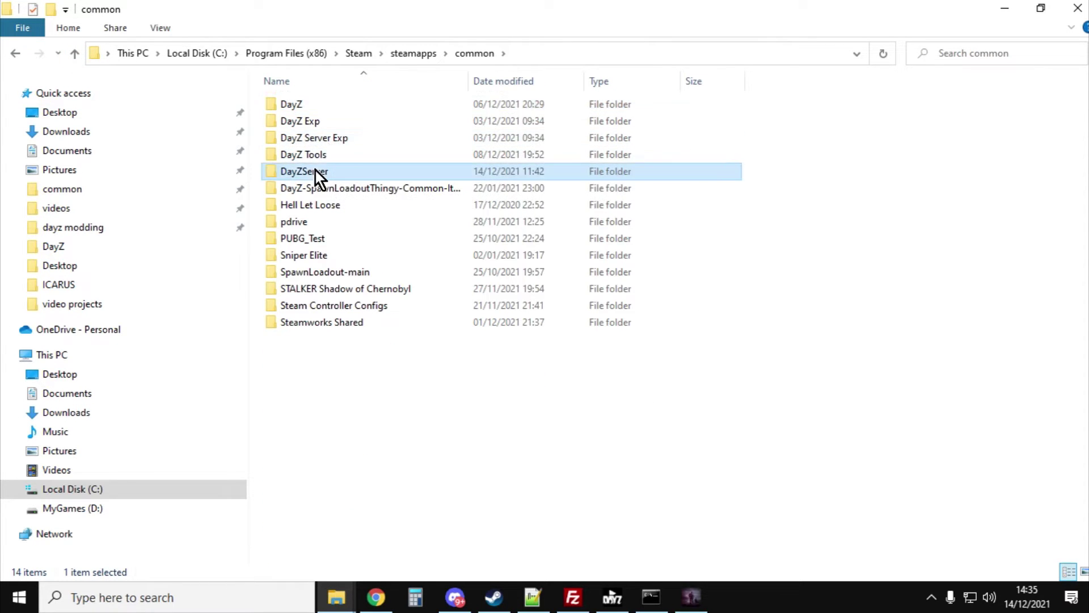
pyautogui.rightClick(821, 263)
pyautogui.click(745, 343)
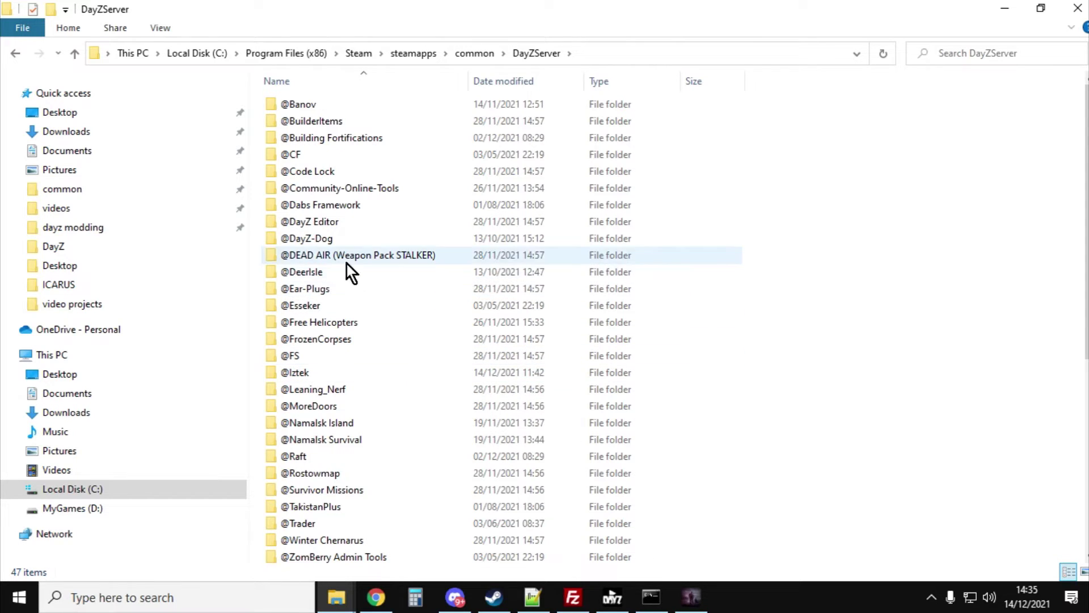
# Close the IztekMissionFiles-main window and bring the DayZServer folder back up.
pyautogui.doubleClick(305, 155)
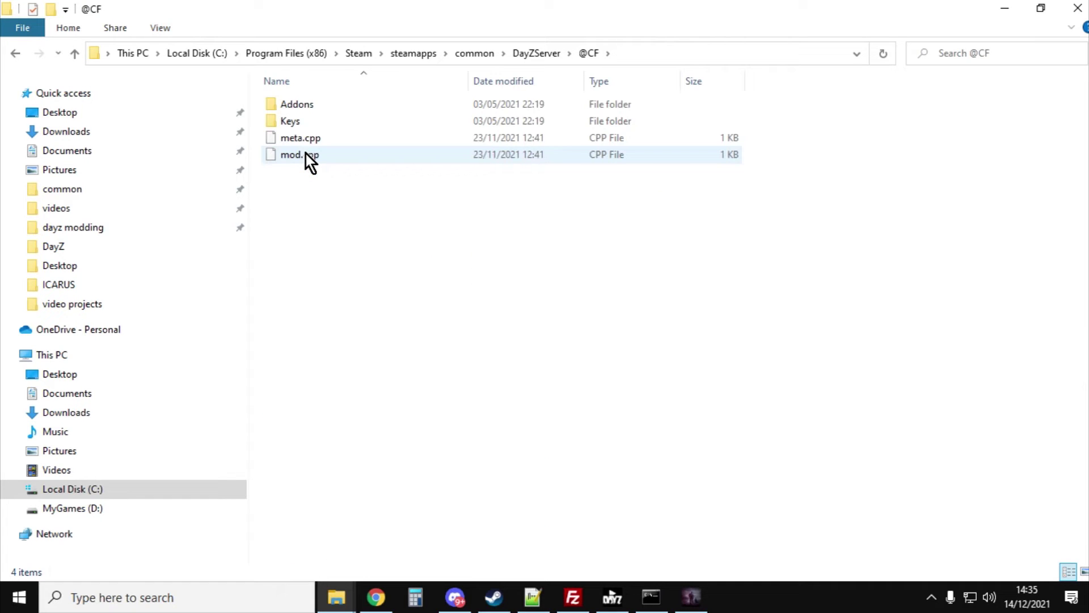
pyautogui.click(74, 54)
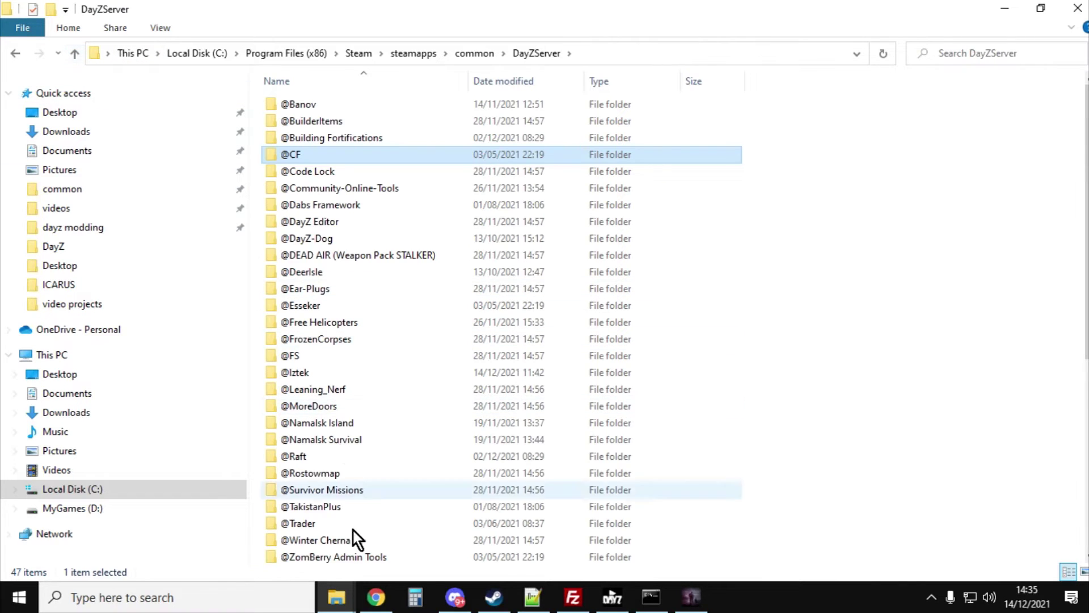
pyautogui.click(336, 600)
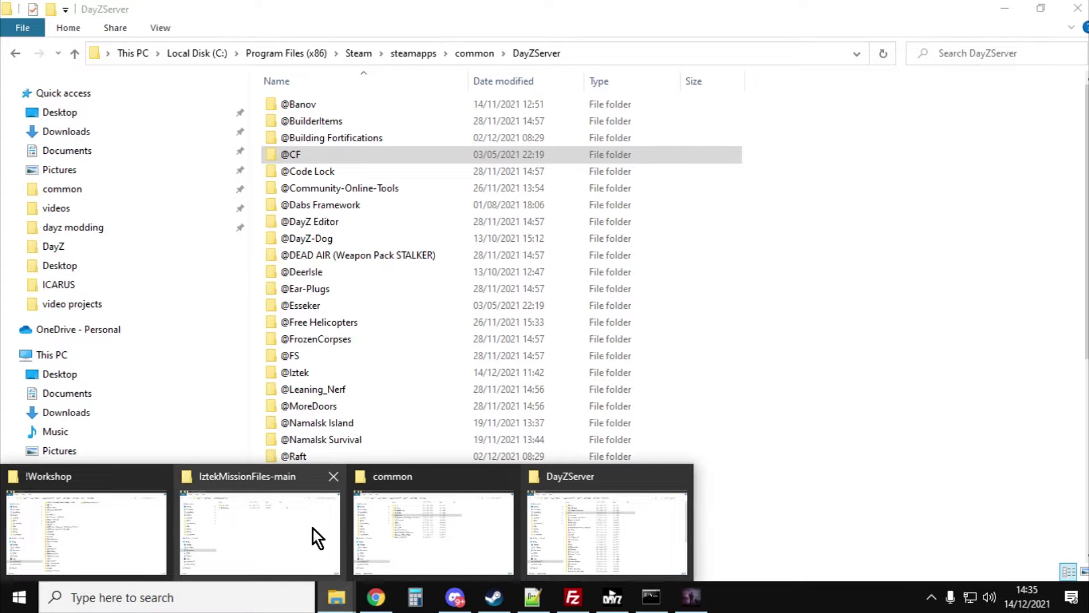
pyautogui.click(331, 477)
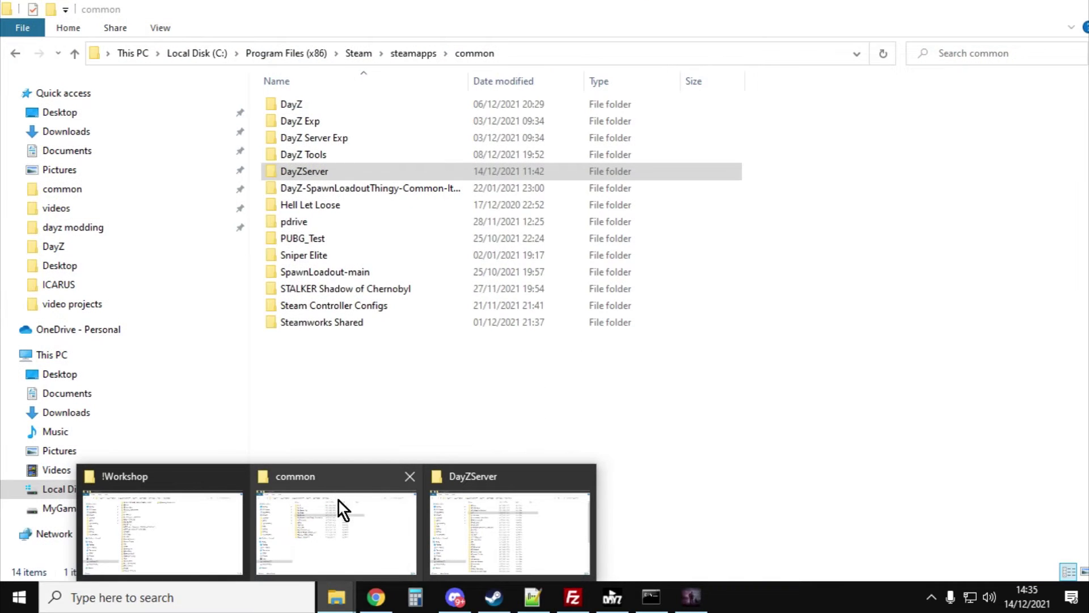
pyautogui.click(339, 502)
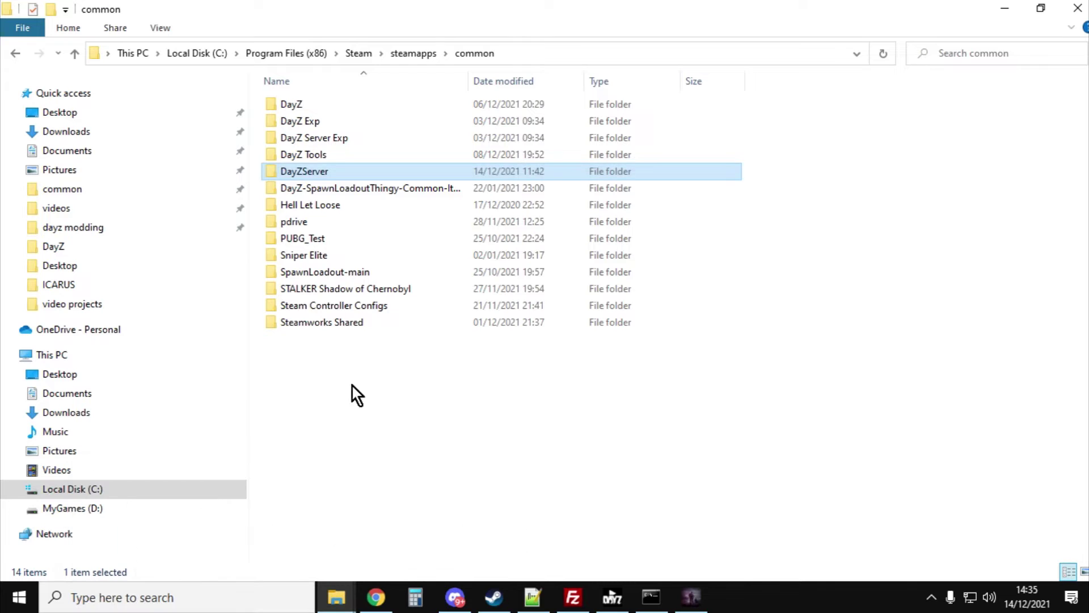
pyautogui.doubleClick(315, 173)
pyautogui.click(336, 596)
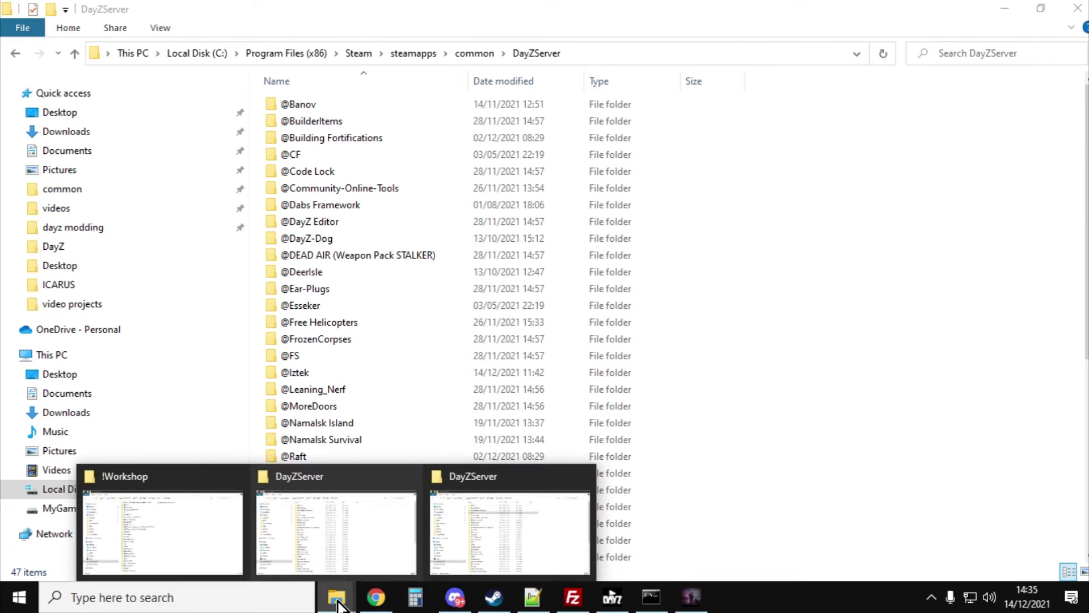
pyautogui.click(346, 549)
pyautogui.doubleClick(289, 155)
pyautogui.doubleClick(294, 119)
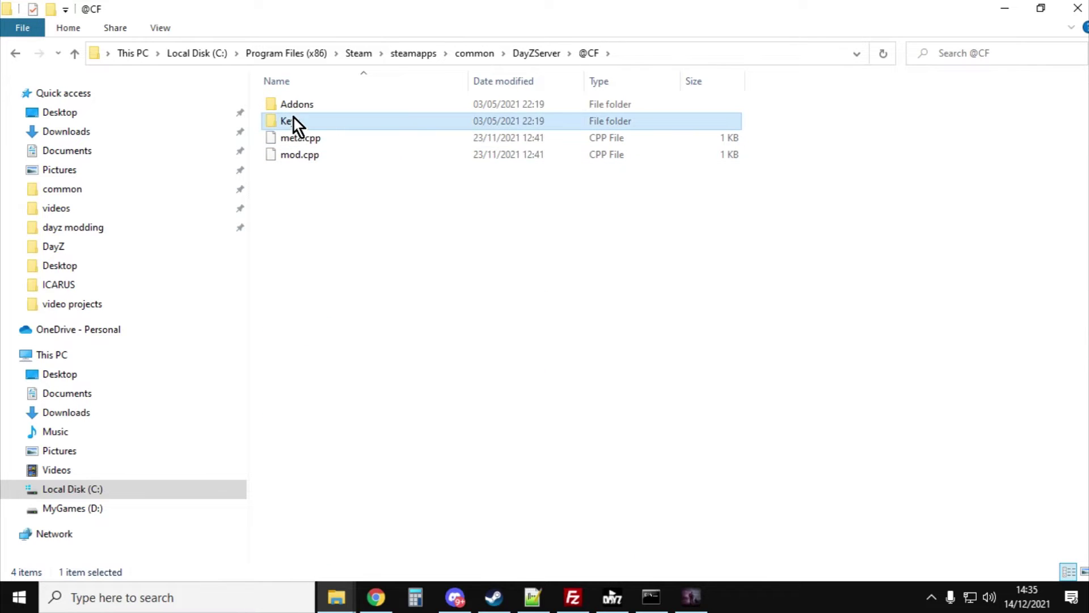
pyautogui.click(304, 103)
pyautogui.rightClick(304, 104)
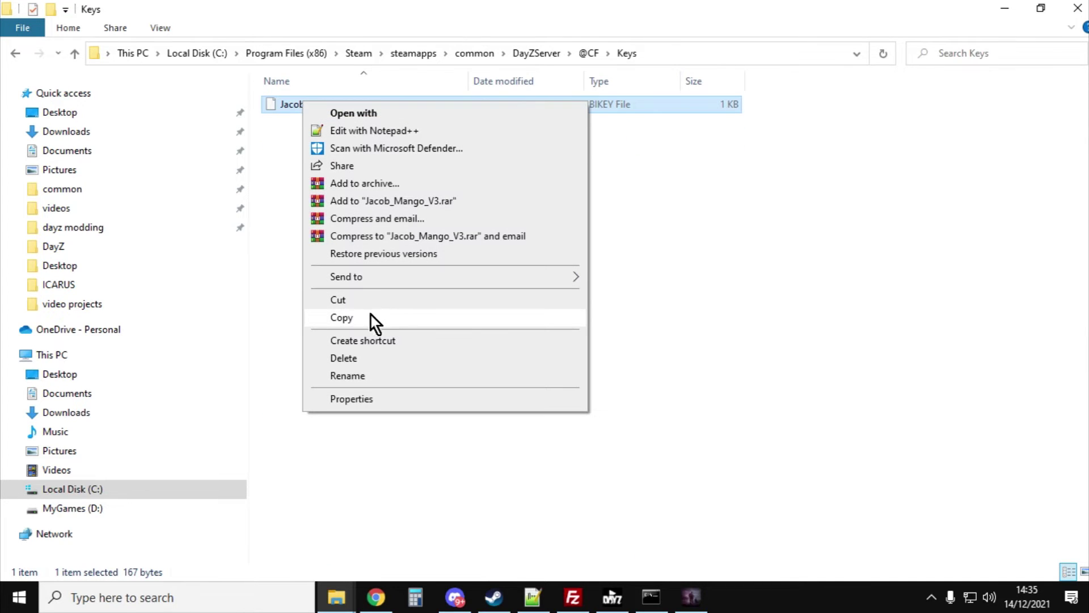
pyautogui.click(341, 318)
# Confirm the server's keys folder already has Jacob_Mango_V3.bikey, then return to DayZServer.
pyautogui.click(337, 597)
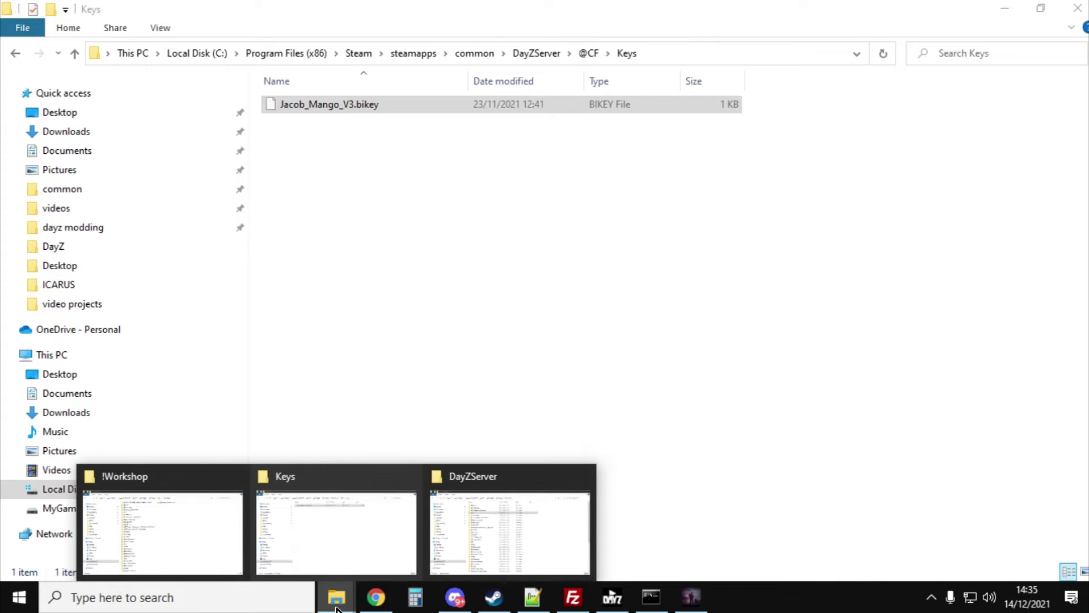
pyautogui.click(499, 536)
pyautogui.scroll(-3, 346, 230)
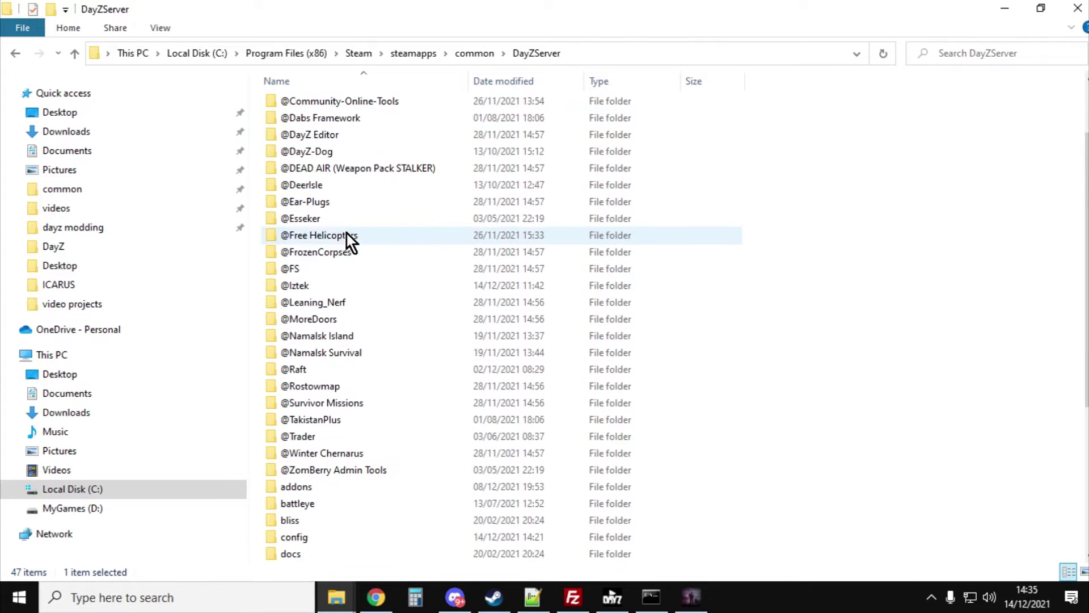
pyautogui.doubleClick(290, 536)
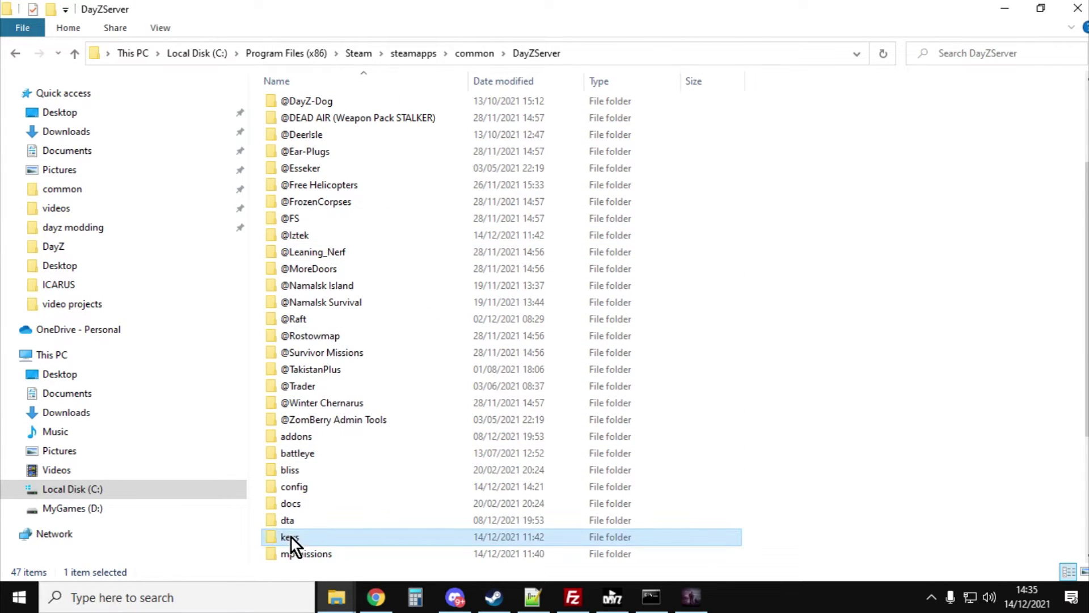
pyautogui.rightClick(843, 399)
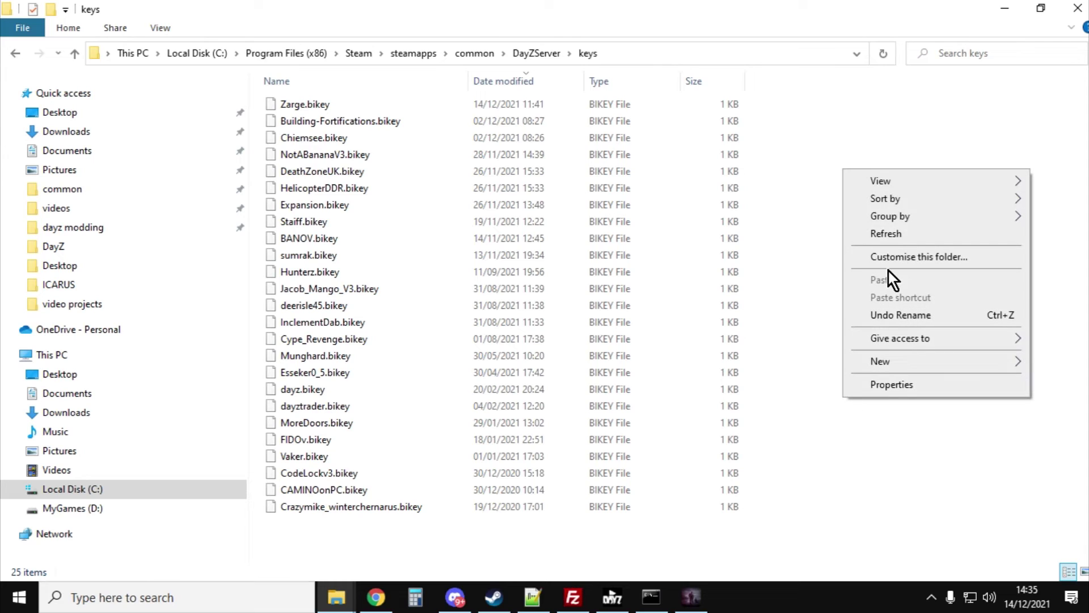
pyautogui.click(337, 597)
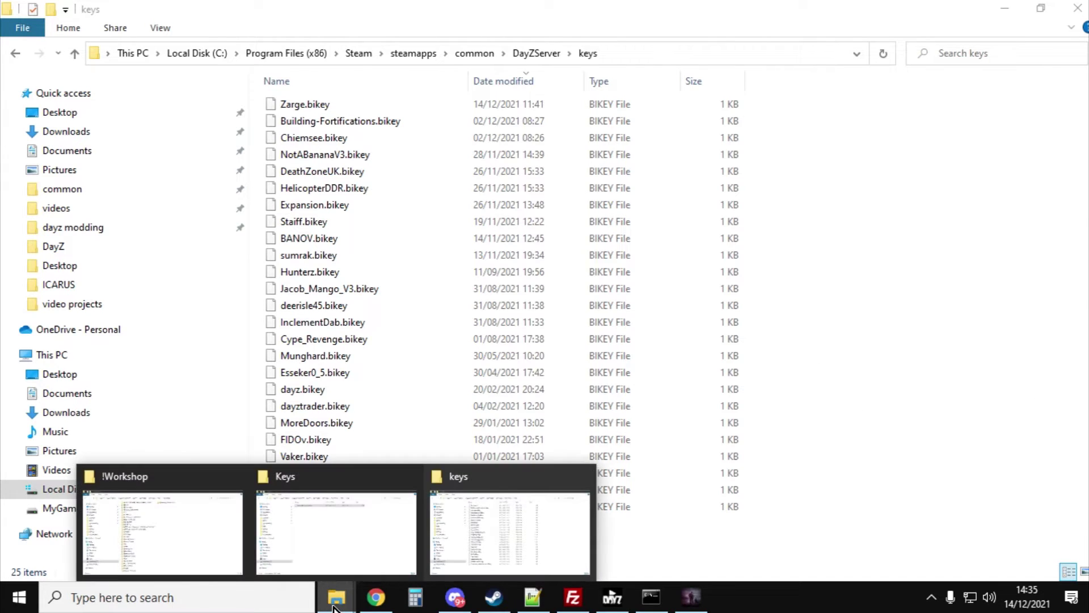
pyautogui.click(349, 523)
pyautogui.click(75, 53)
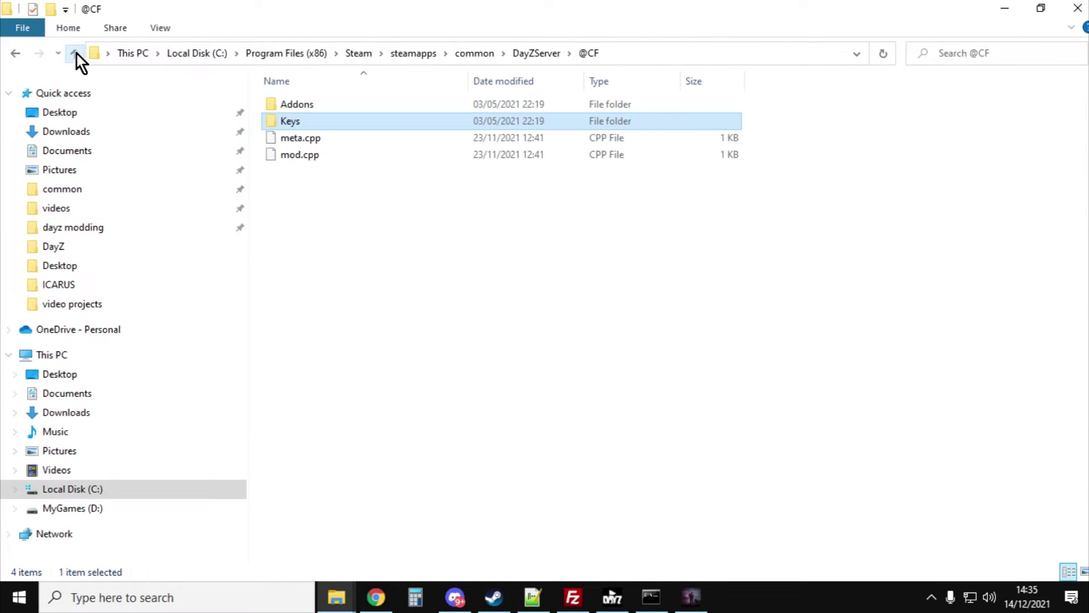
pyautogui.click(77, 55)
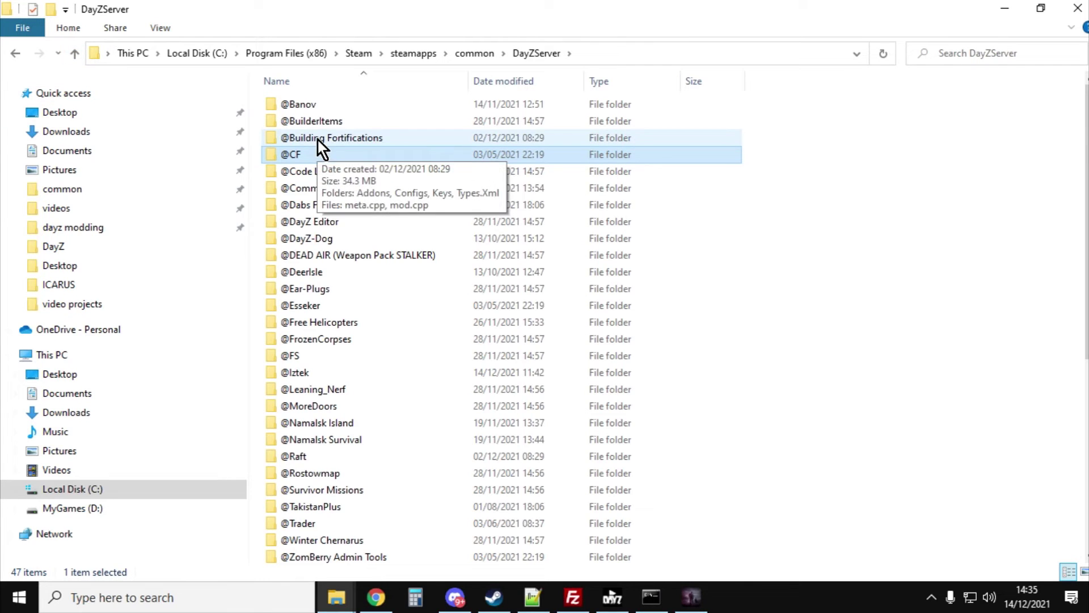
pyautogui.doubleClick(322, 212)
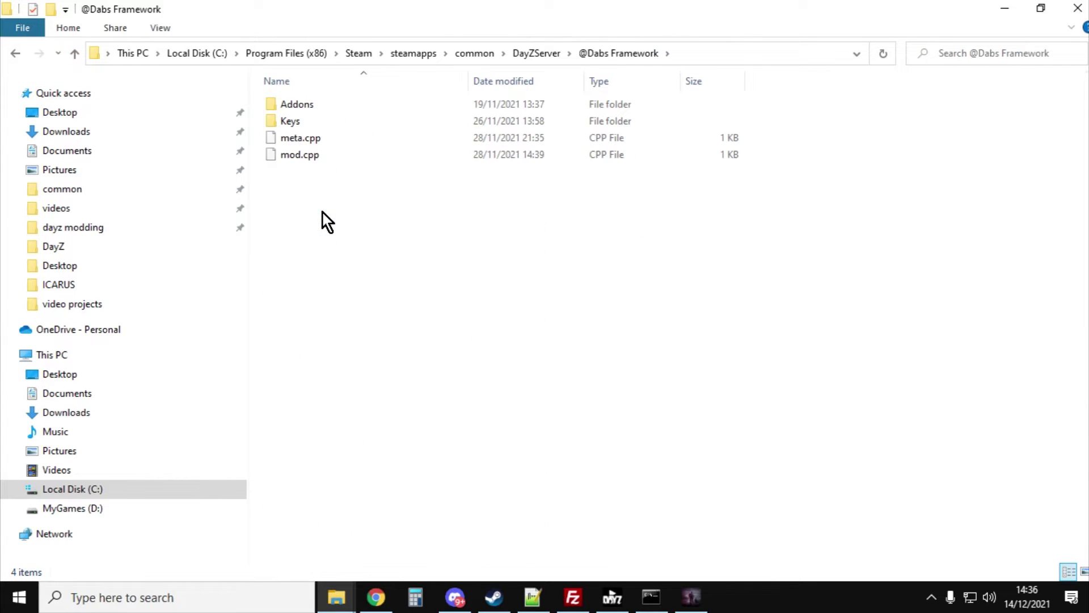
pyautogui.doubleClick(293, 122)
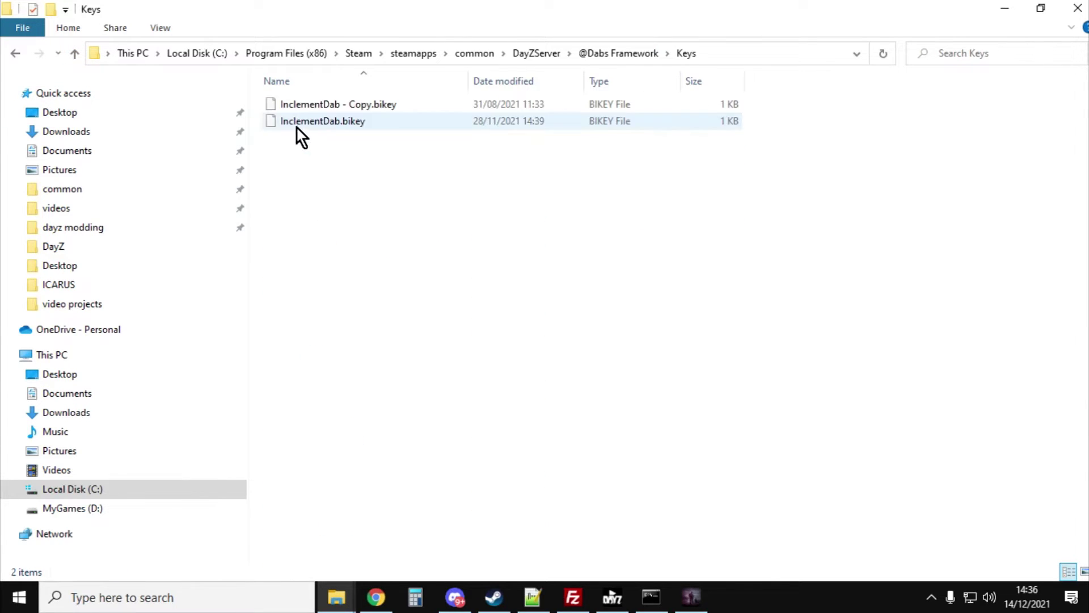
pyautogui.click(322, 104)
pyautogui.keyDown('shift'); pyautogui.click(331, 122); pyautogui.keyUp('shift')
pyautogui.rightClick(330, 122)
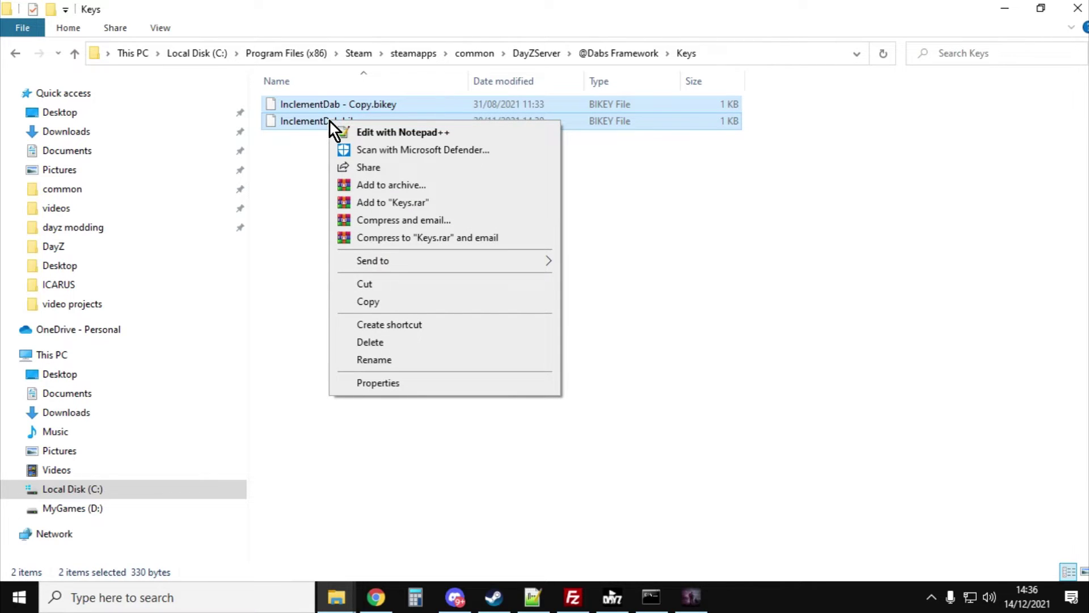
pyautogui.click(337, 597)
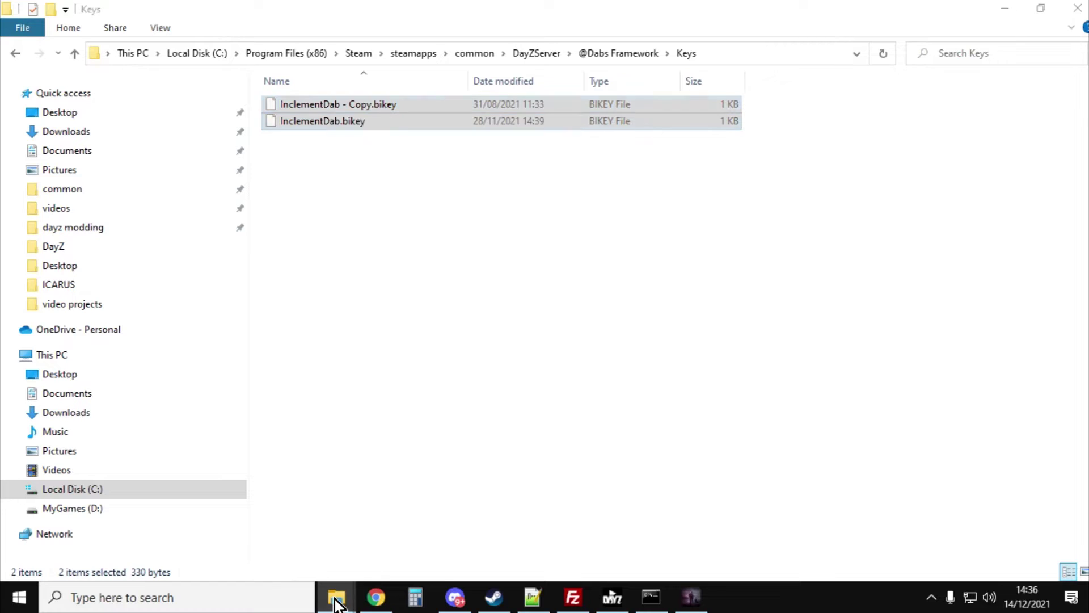
pyautogui.click(431, 535)
pyautogui.rightClick(811, 311)
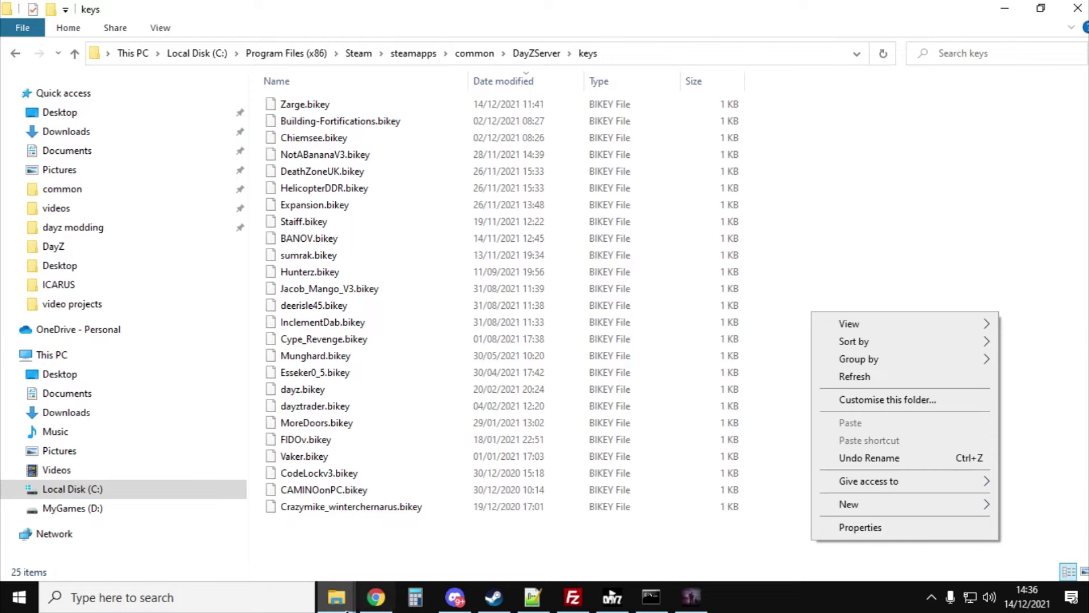
pyautogui.click(337, 597)
pyautogui.click(304, 522)
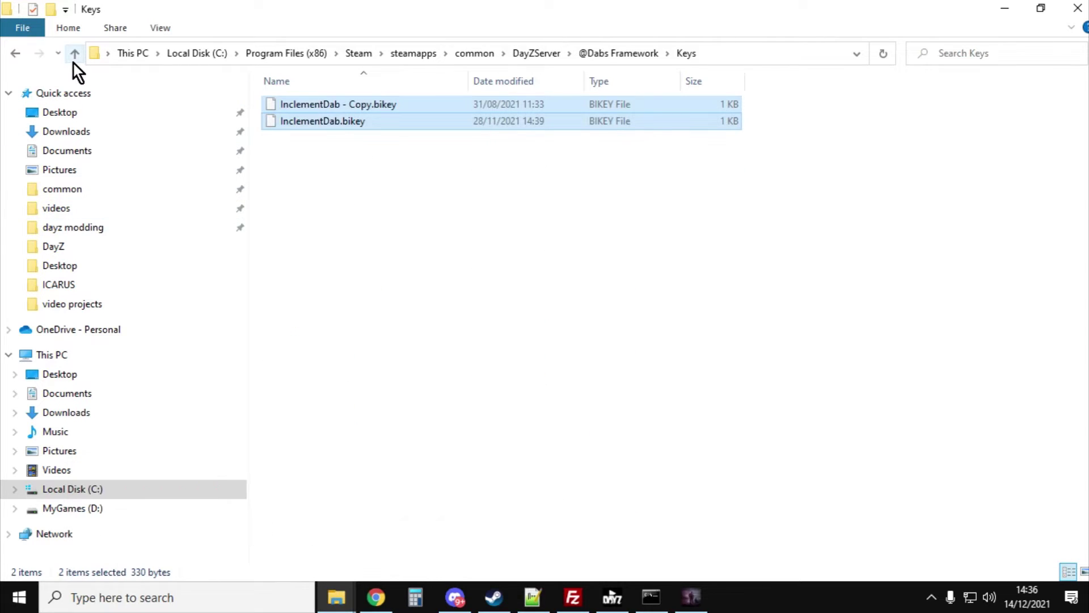
pyautogui.click(74, 61)
pyautogui.click(73, 61)
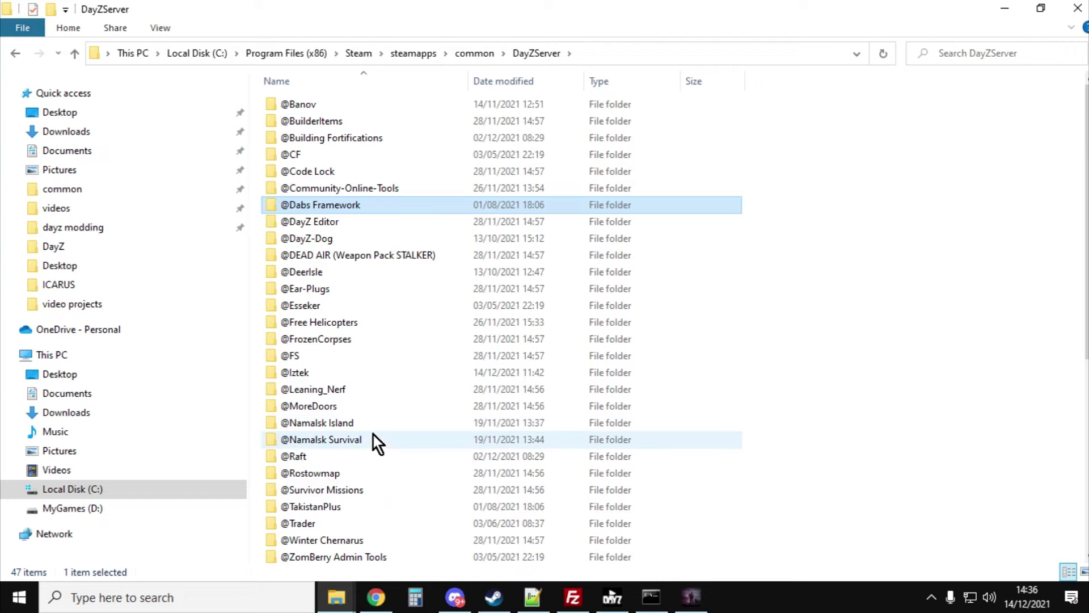
pyautogui.scroll(-1, 344, 437)
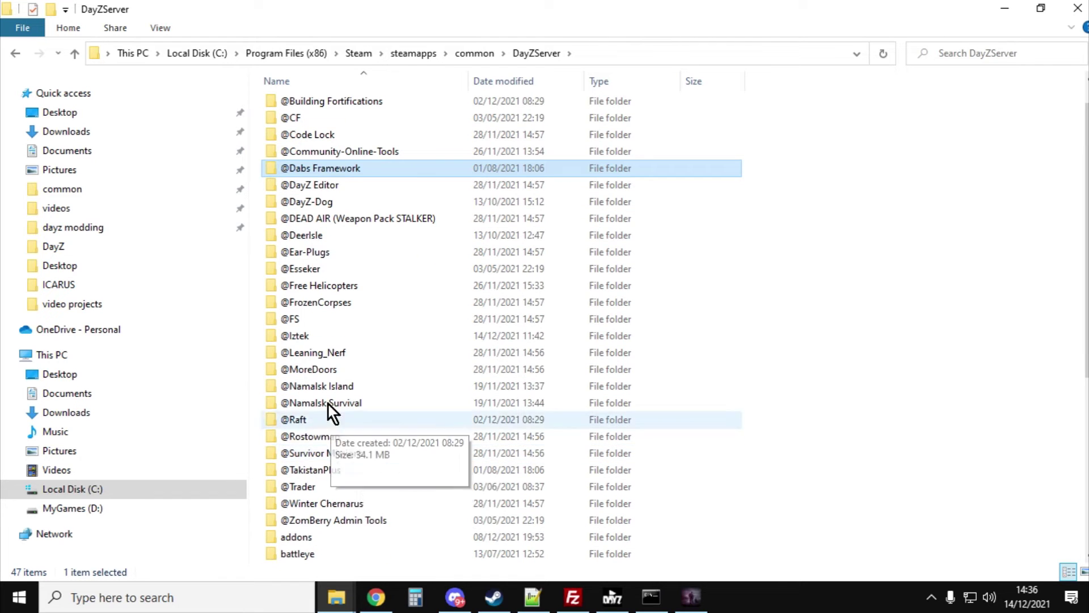
pyautogui.doubleClick(315, 340)
pyautogui.doubleClick(293, 126)
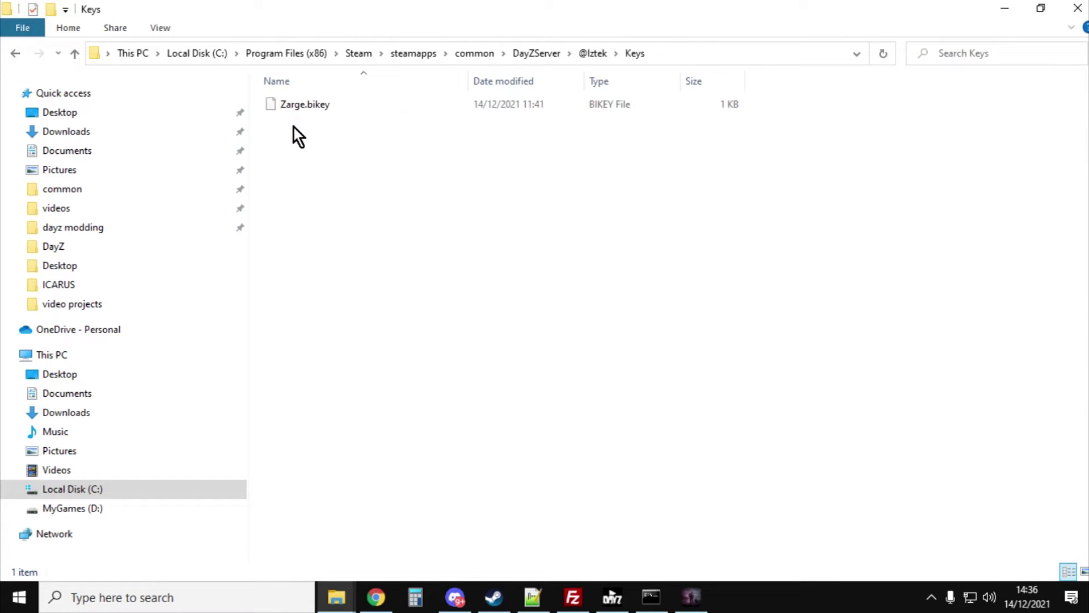
pyautogui.click(309, 105)
pyautogui.rightClick(311, 108)
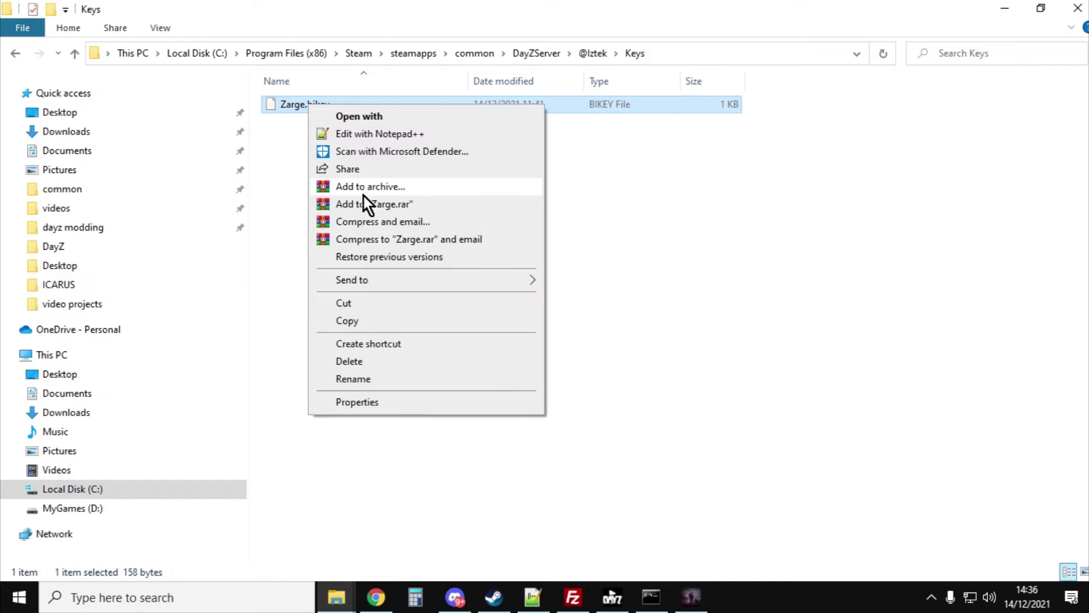
pyautogui.click(336, 602)
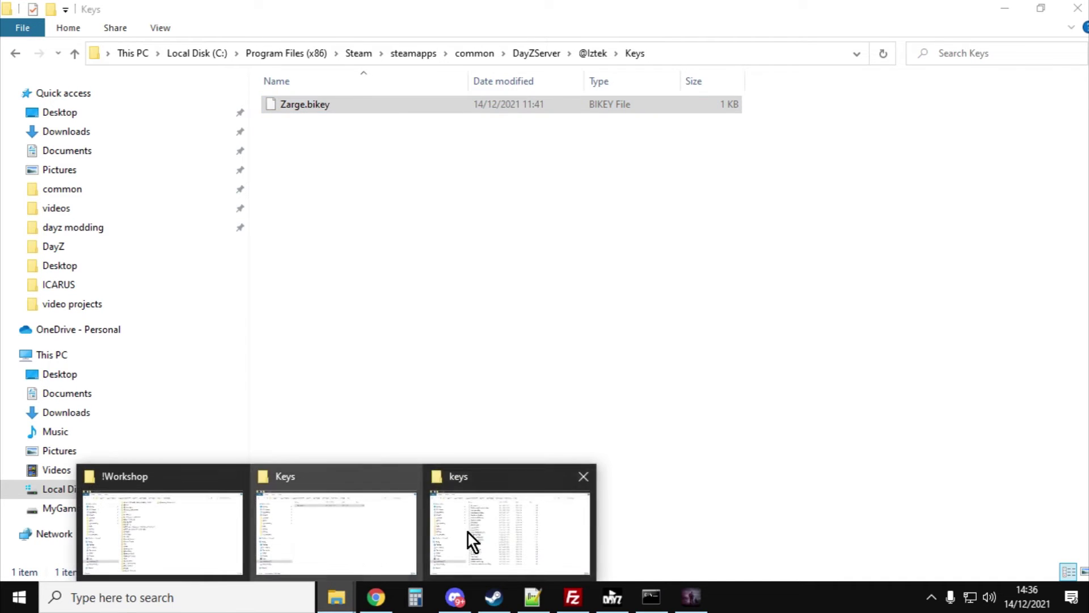
pyautogui.click(469, 537)
pyautogui.rightClick(879, 358)
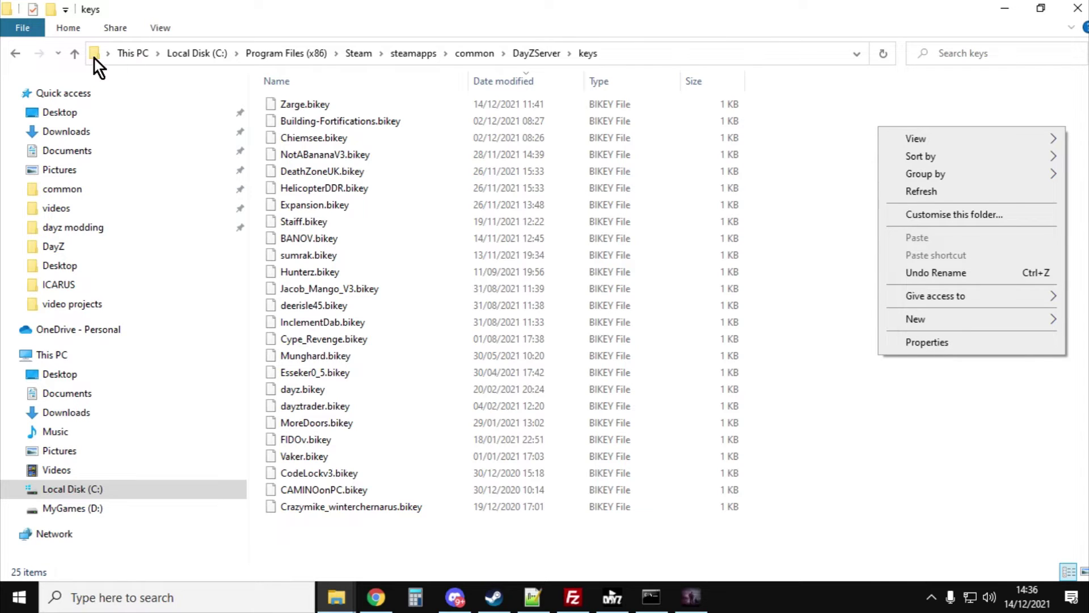
# Return to DayZServer and select the start-zomberry-admin batch file.
pyautogui.click(68, 53)
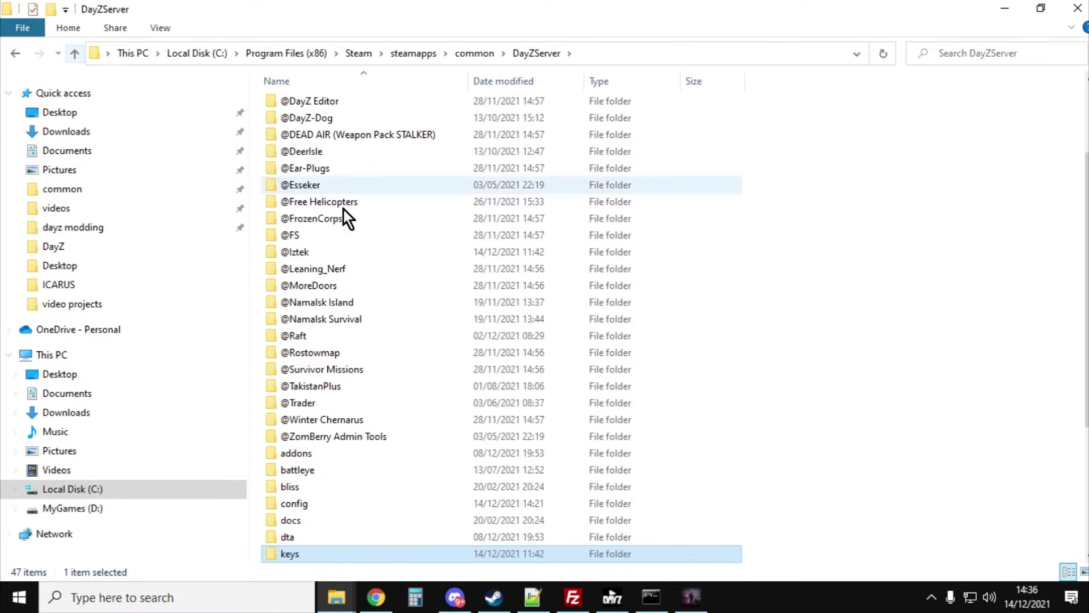
pyautogui.scroll(-4, 499, 336)
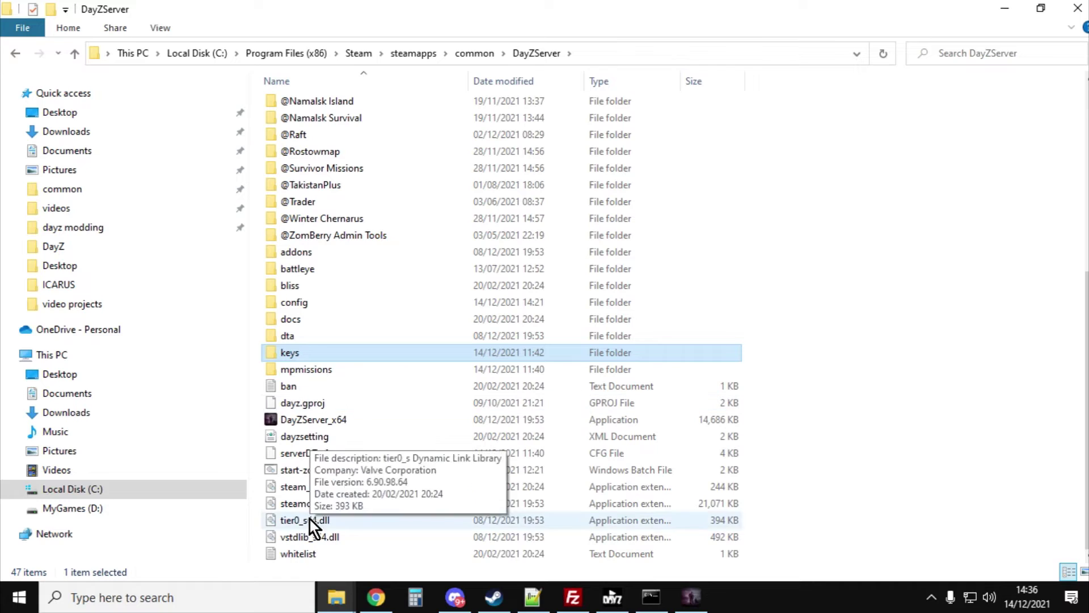
pyautogui.click(322, 471)
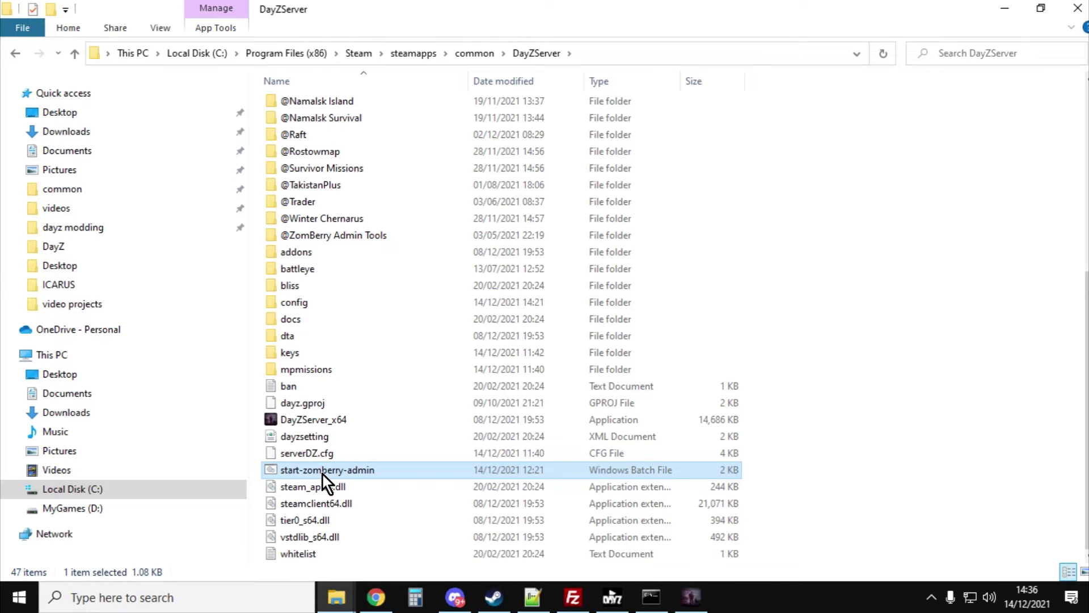
pyautogui.rightClick(322, 475)
pyautogui.click(410, 192)
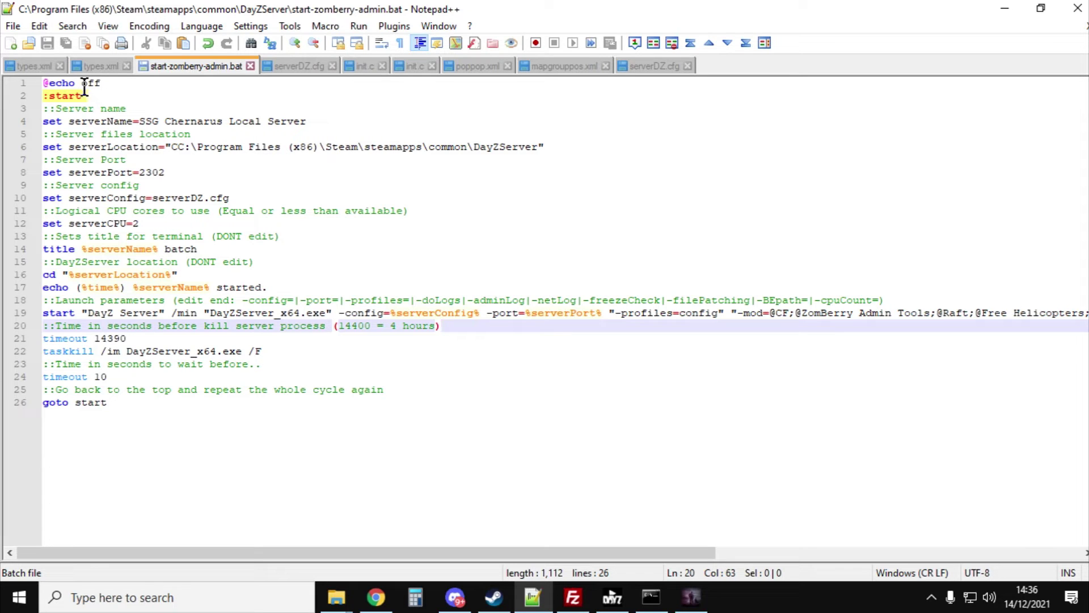
pyautogui.moveTo(42, 313); pyautogui.dragTo(885, 314)
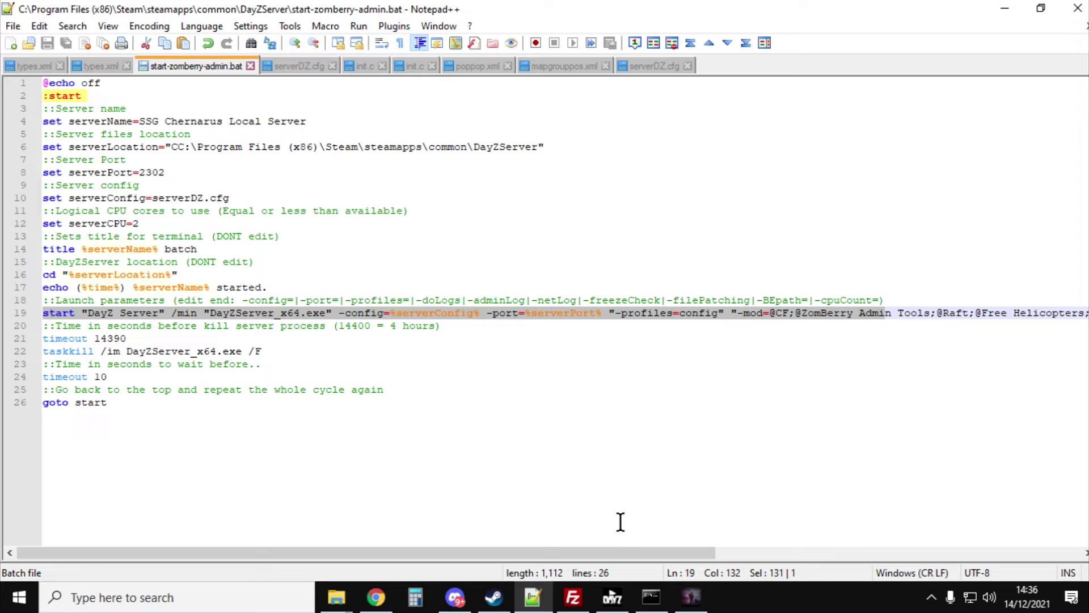
pyautogui.moveTo(614, 553); pyautogui.dragTo(931, 529)
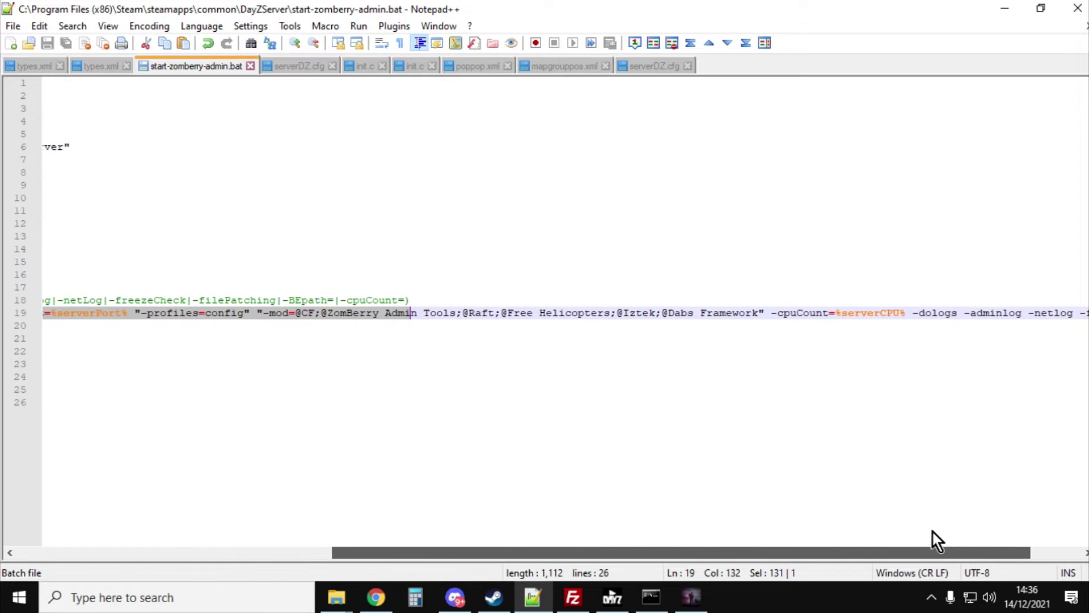
pyautogui.click(336, 344)
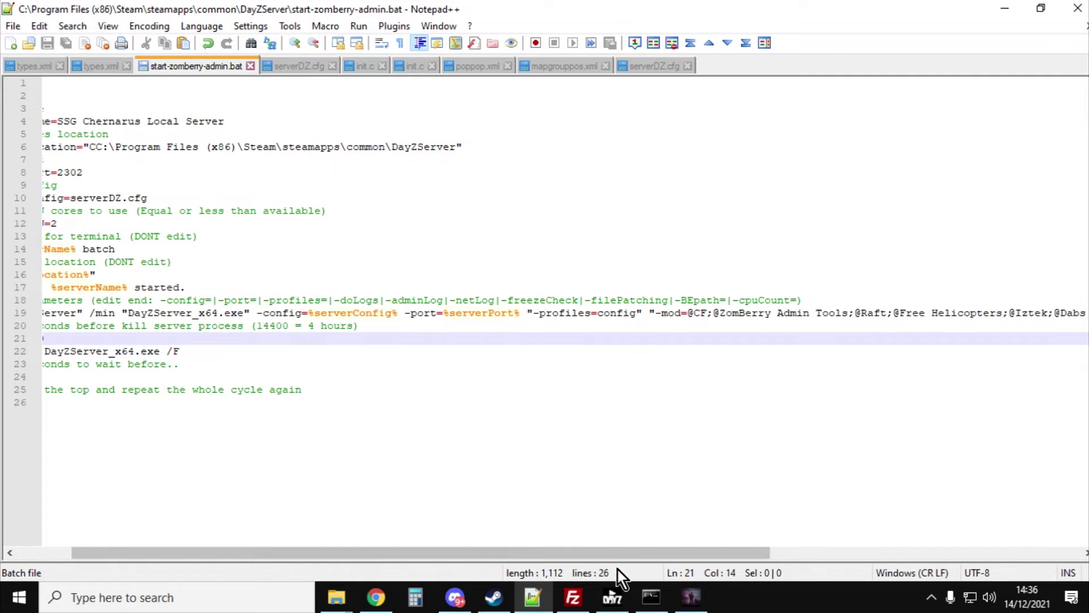
pyautogui.moveTo(639, 552); pyautogui.dragTo(771, 537)
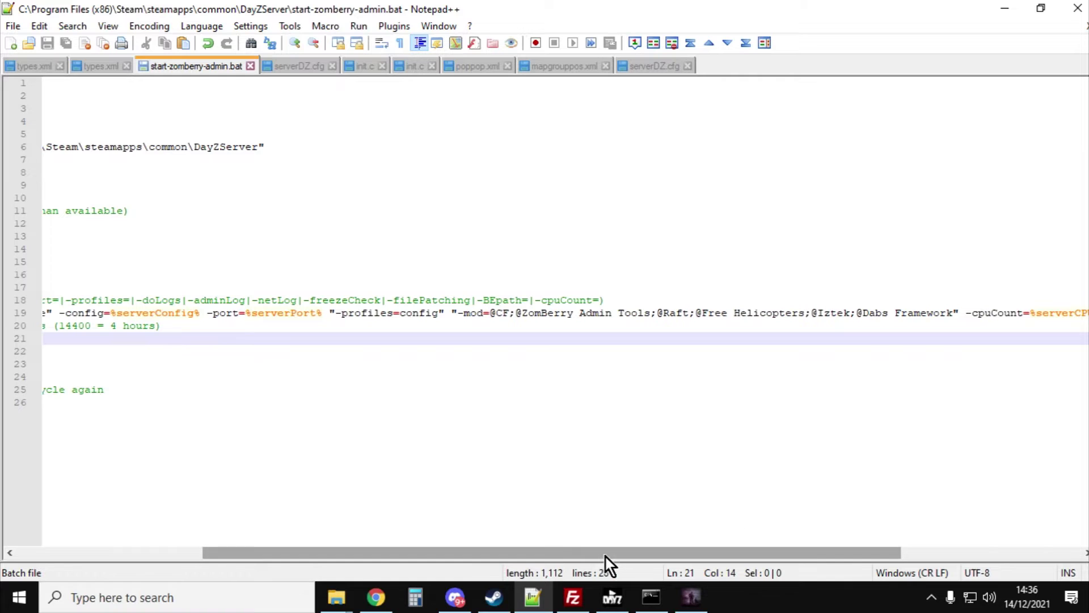
pyautogui.moveTo(605, 555); pyautogui.dragTo(754, 551)
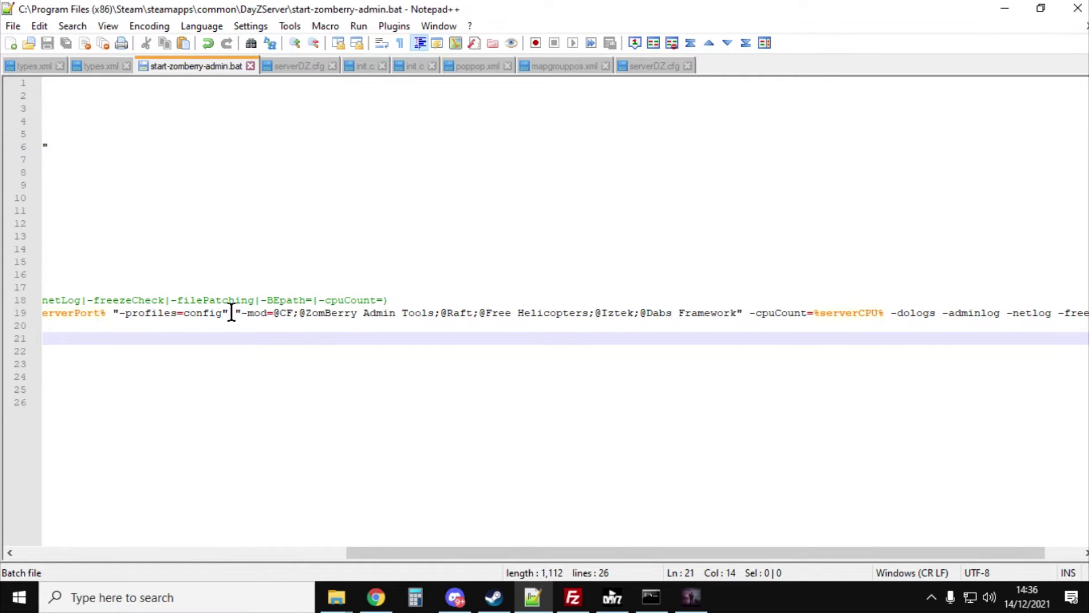
pyautogui.moveTo(233, 314); pyautogui.dragTo(843, 313)
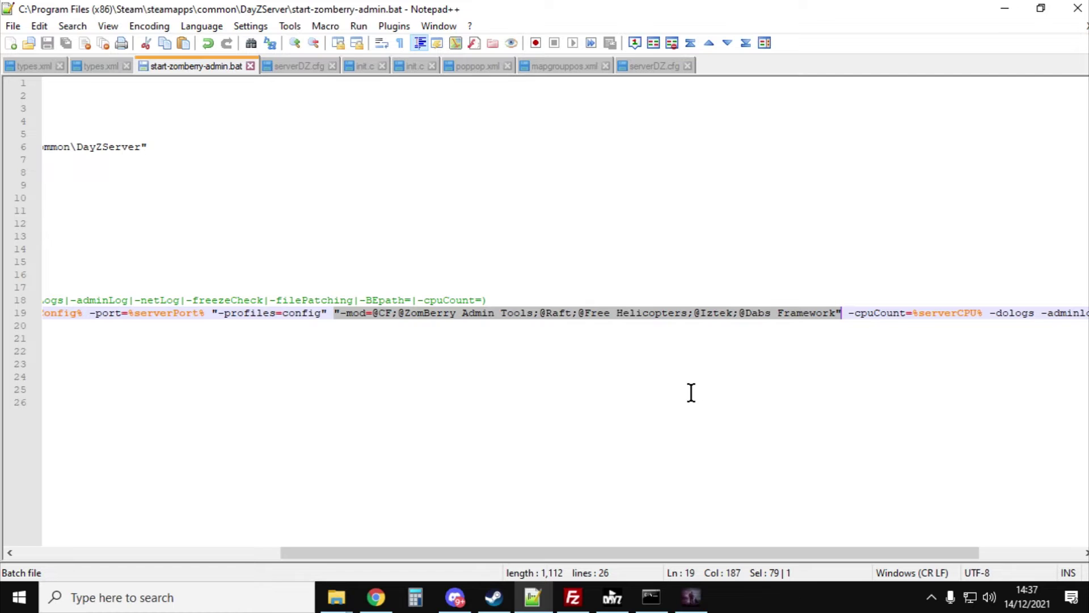
pyautogui.click(693, 337)
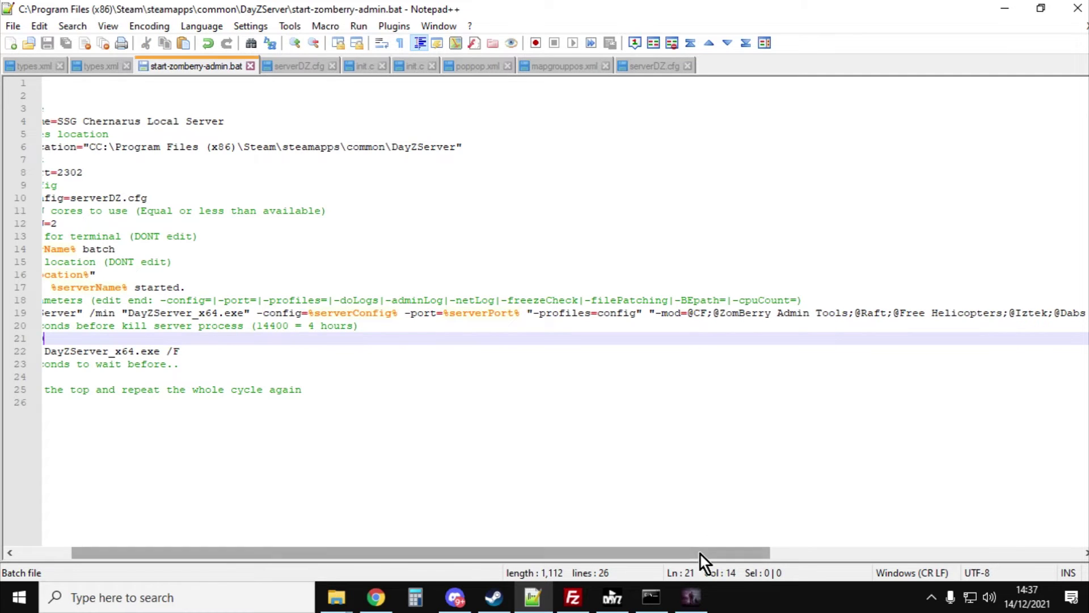
pyautogui.moveTo(699, 553); pyautogui.dragTo(1004, 539)
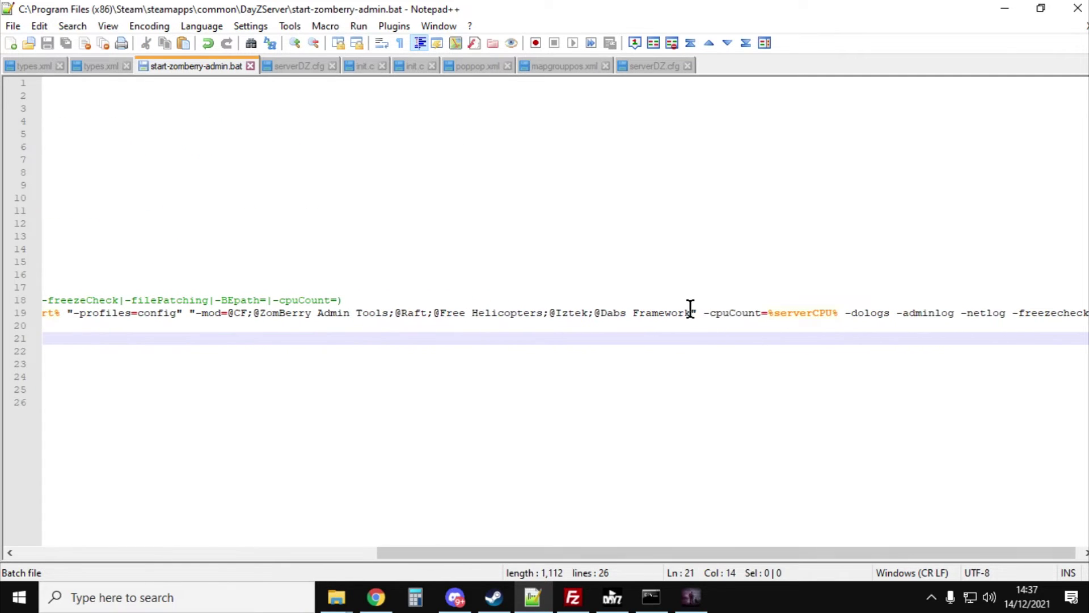
pyautogui.moveTo(697, 313); pyautogui.dragTo(548, 313)
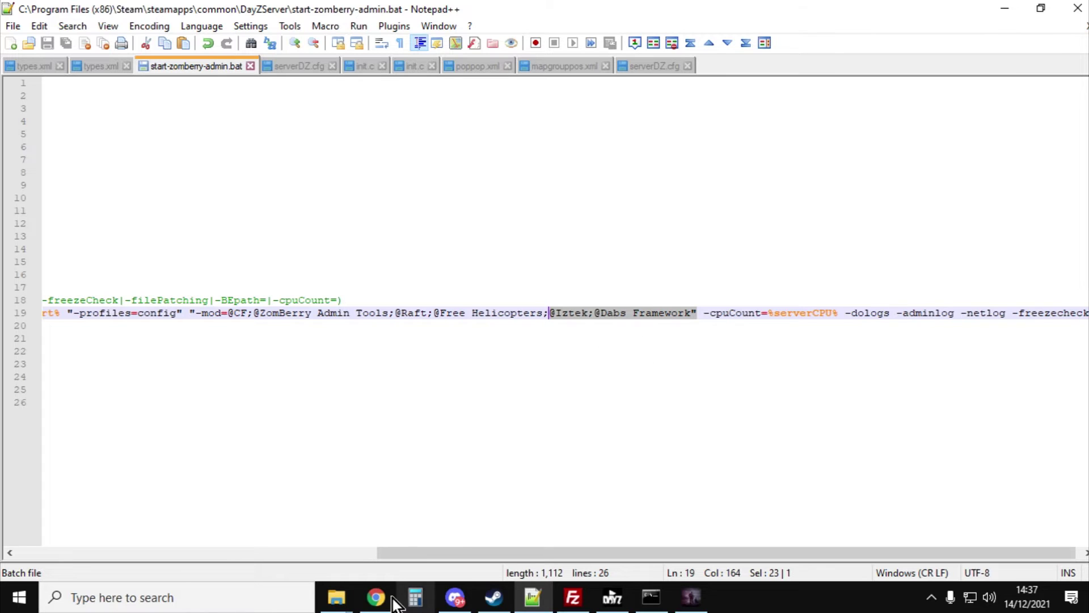
pyautogui.click(338, 599)
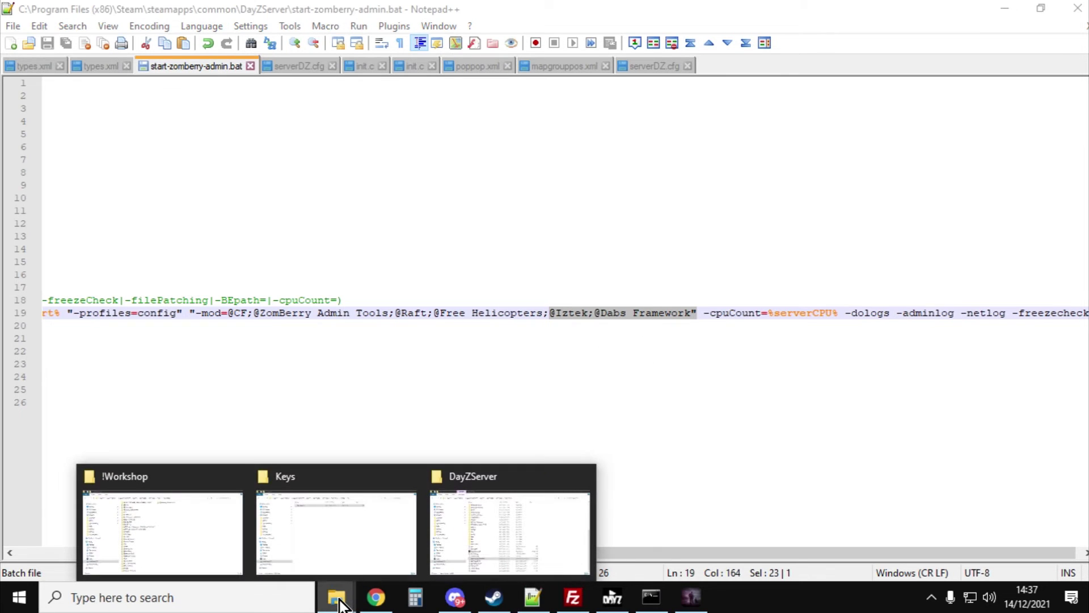
pyautogui.click(296, 522)
pyautogui.click(75, 55)
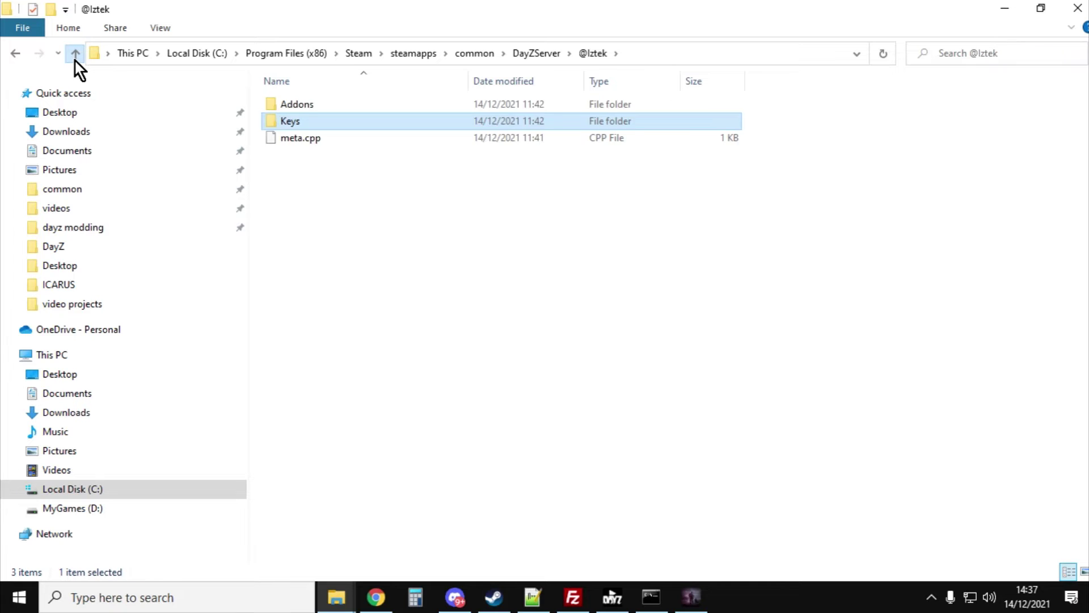
pyautogui.click(74, 54)
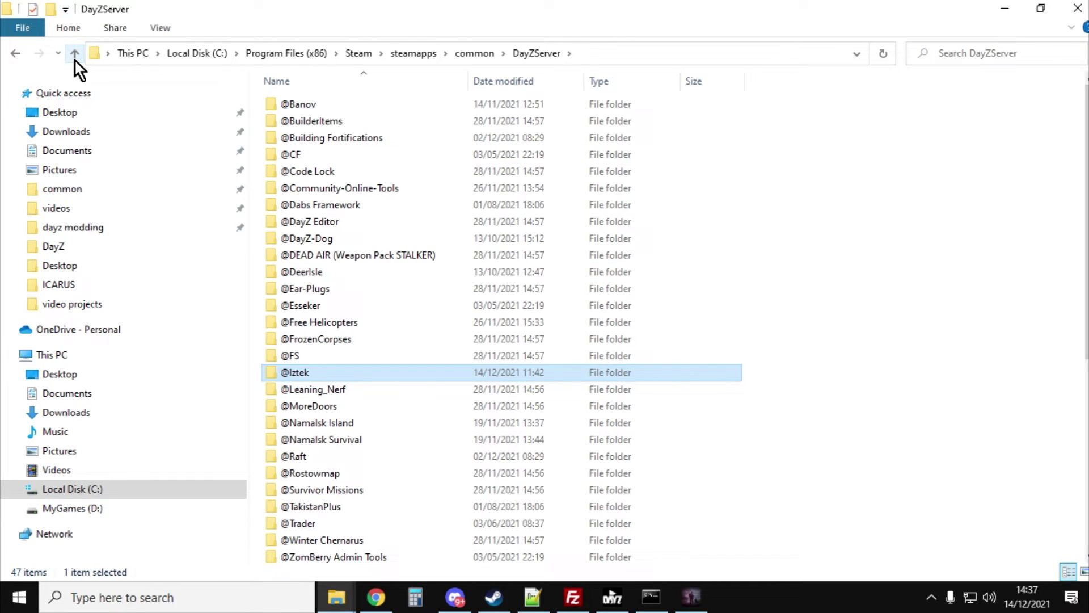
pyautogui.click(328, 373)
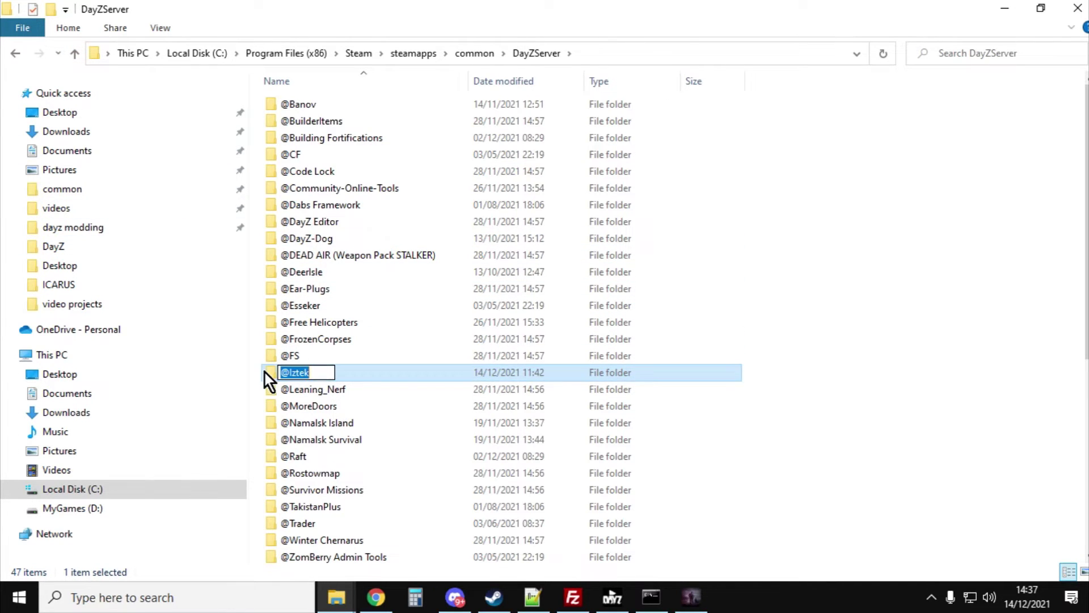
pyautogui.click(391, 335)
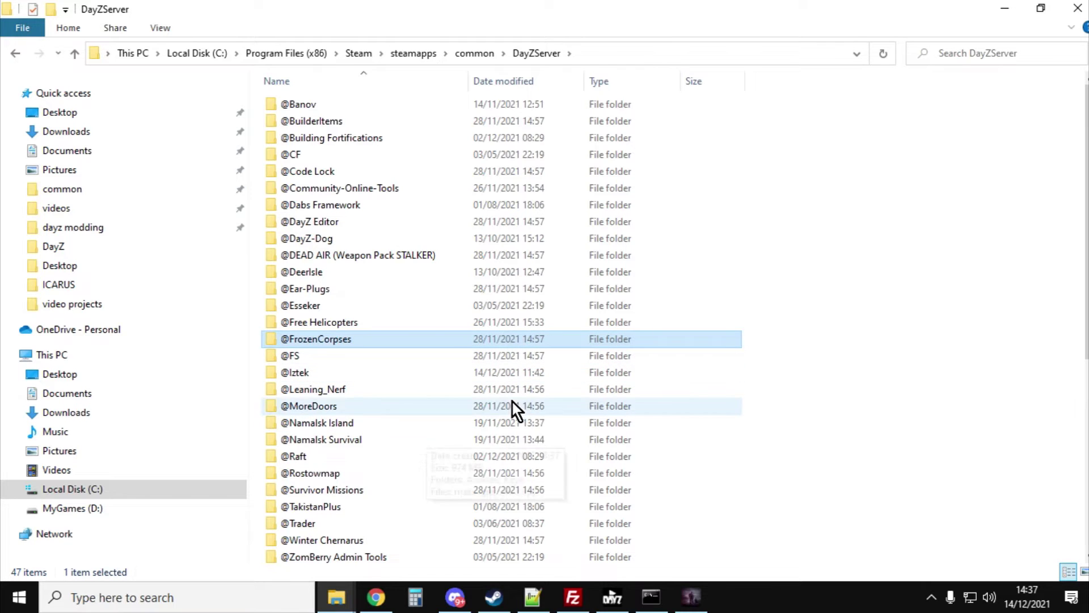
# Revisit the batch file in Notepad++, then launch start-zomberry-admin from DayZServer.
pyautogui.click(532, 597)
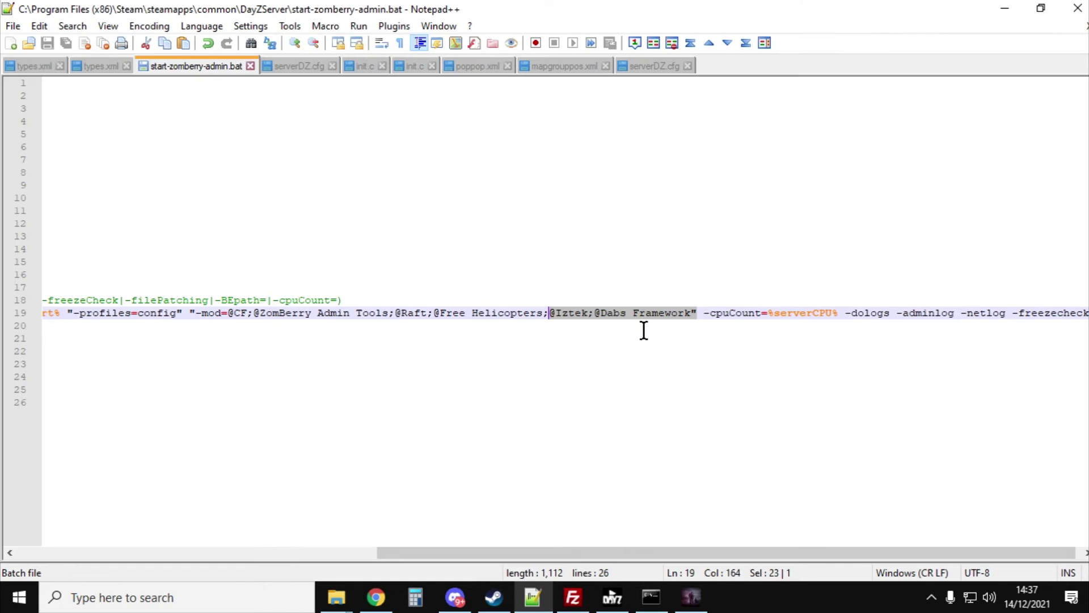
pyautogui.moveTo(462, 549); pyautogui.dragTo(101, 522)
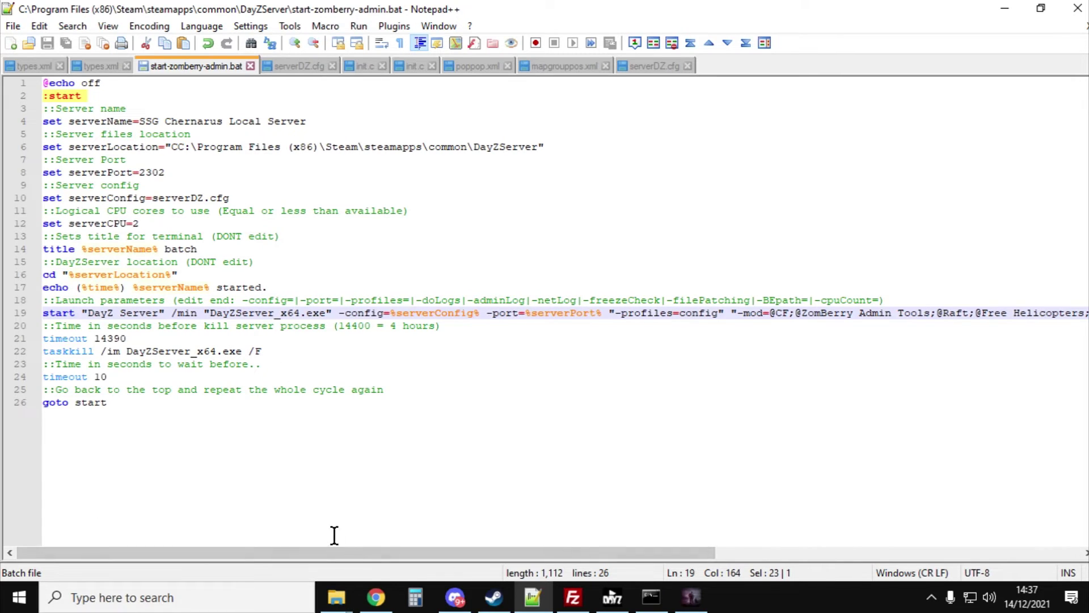
pyautogui.moveTo(362, 580)
pyautogui.click(381, 476)
pyautogui.scroll(-6, 452, 425)
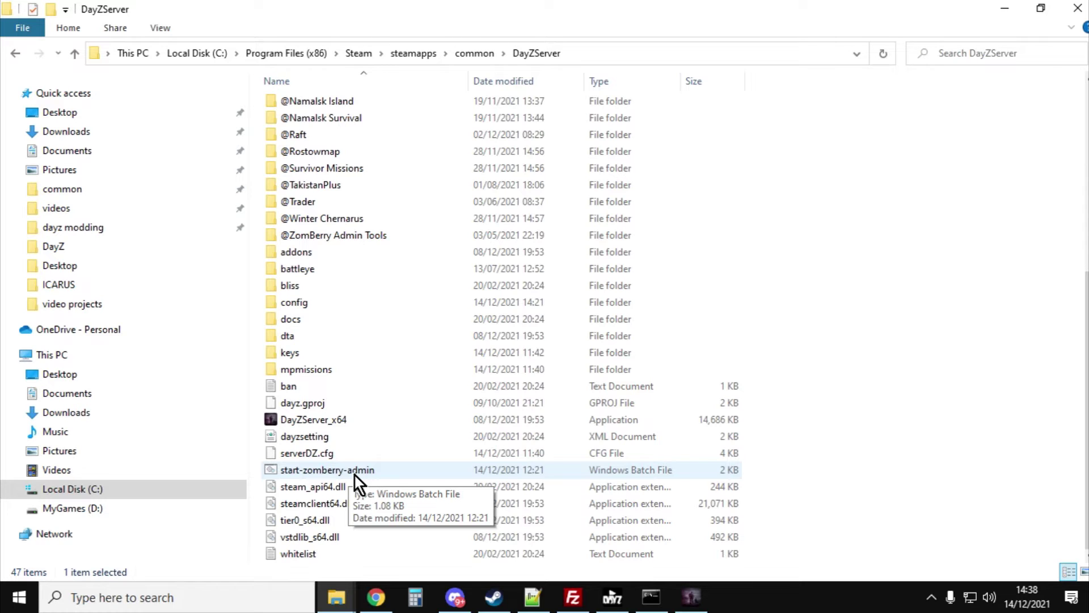
pyautogui.doubleClick(355, 475)
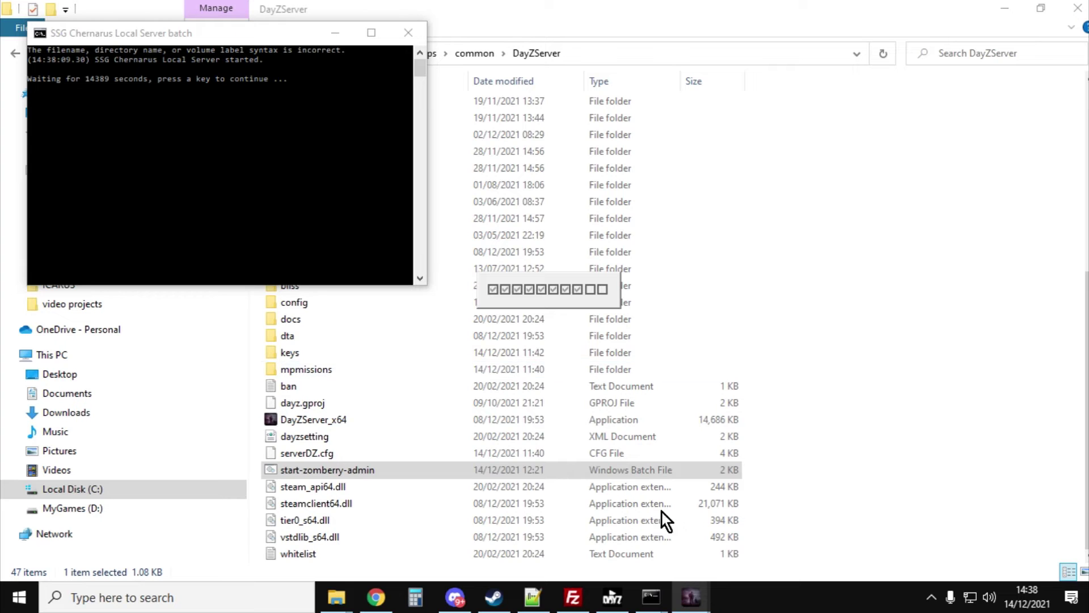
# Close the old server consoles and DayZ server window, rerun start-zomberry-admin, and bring up the launcher.
pyautogui.moveTo(653, 606)
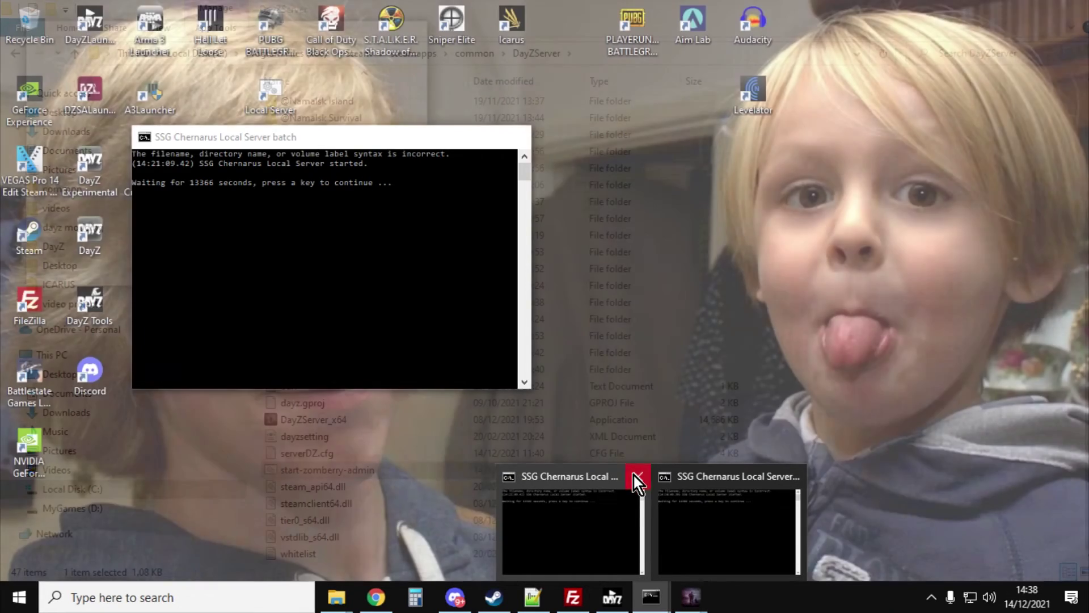
pyautogui.click(635, 478)
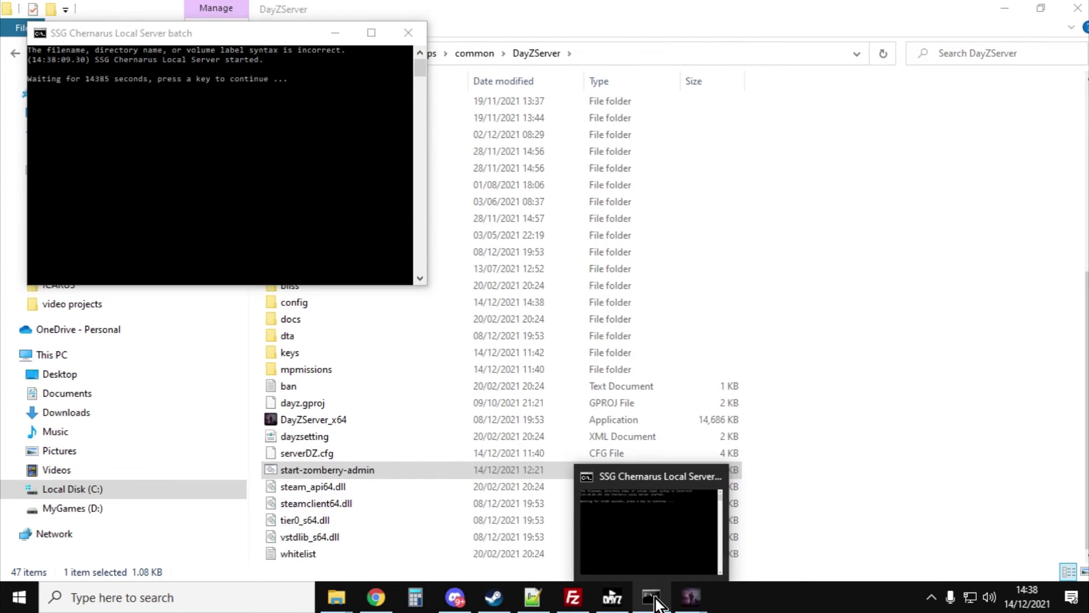
pyautogui.click(718, 477)
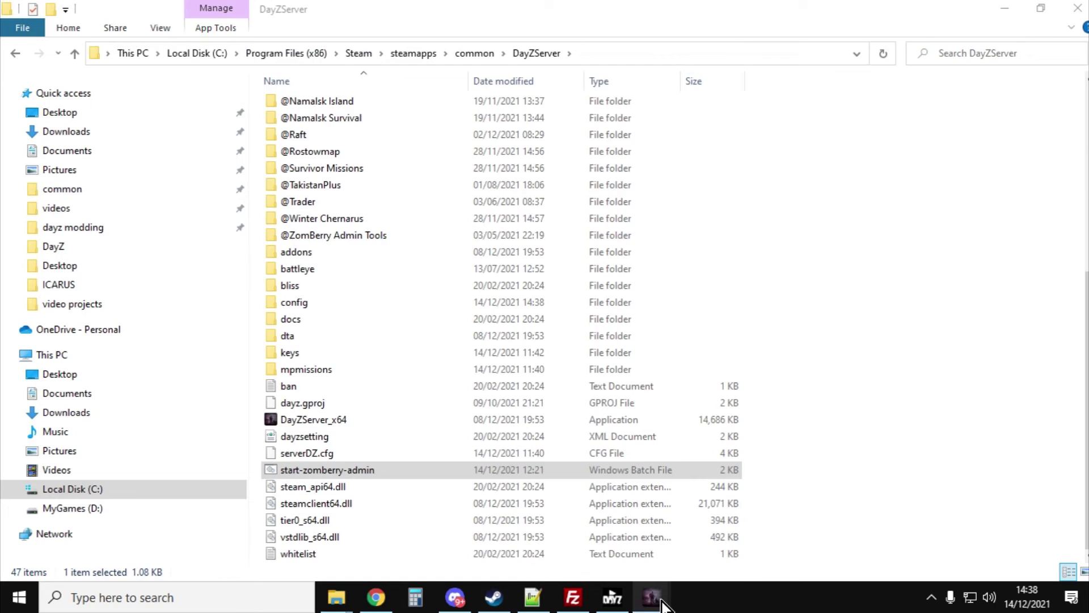
pyautogui.moveTo(662, 603)
pyautogui.click(637, 481)
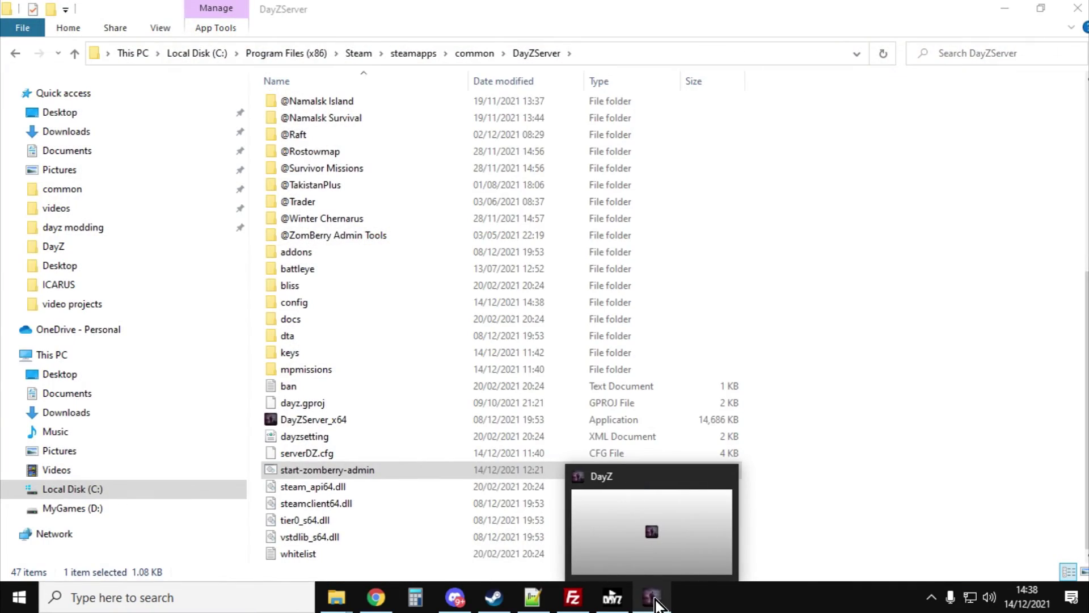
pyautogui.click(720, 477)
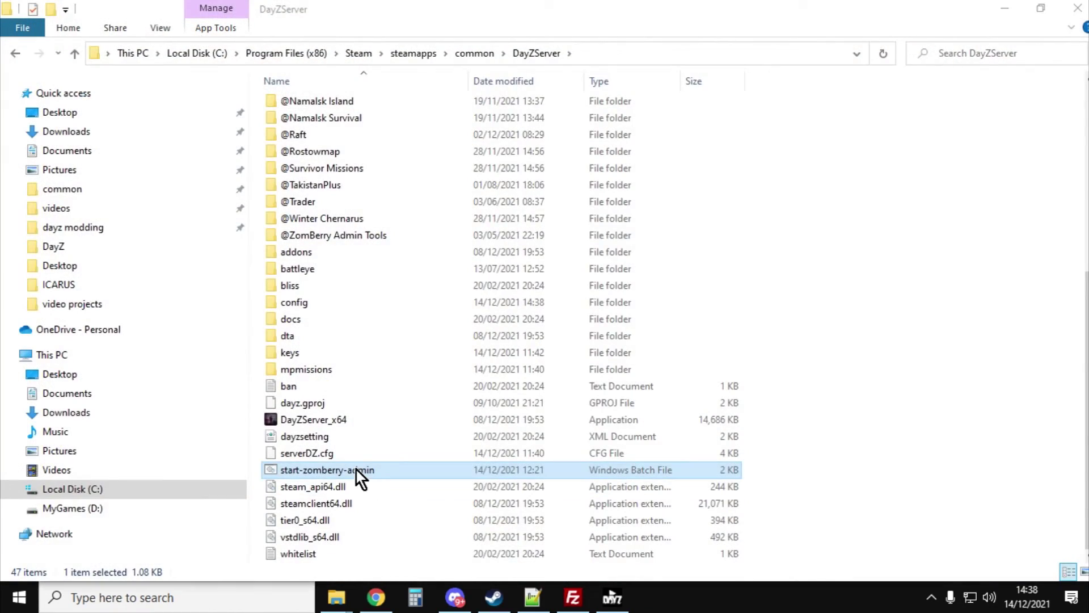
pyautogui.doubleClick(356, 469)
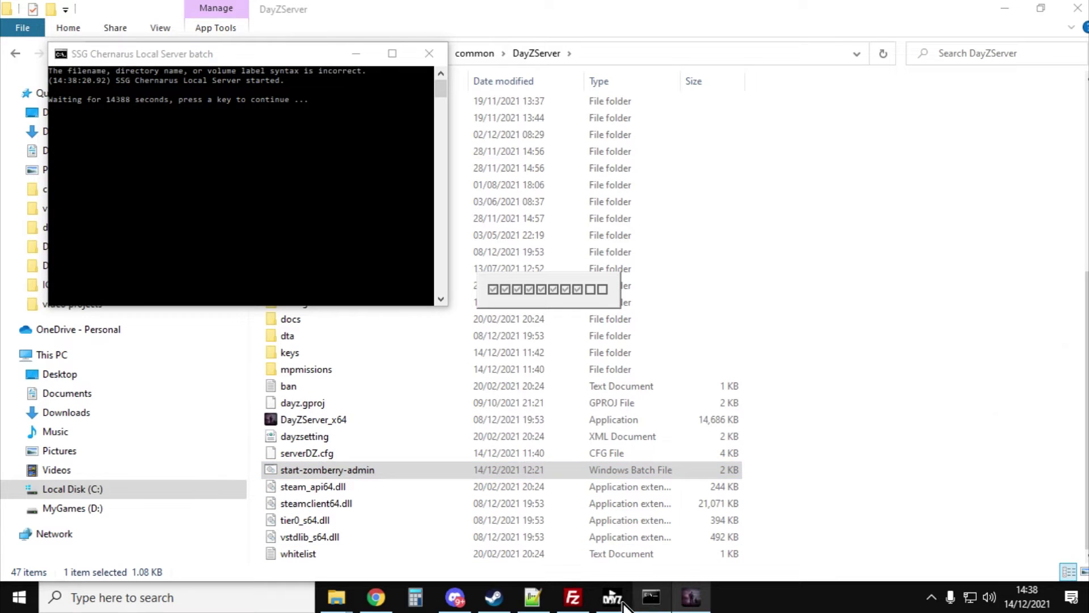
pyautogui.click(623, 604)
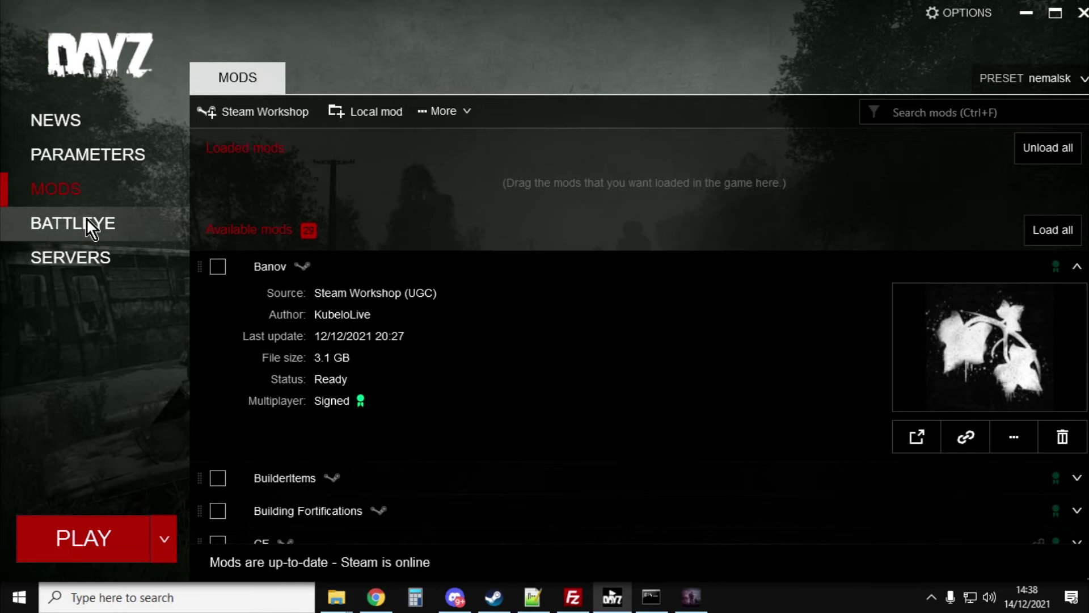
# Refresh the LAN server list and inspect LOCAL NAMALSK's details and required mods without joining.
pyautogui.click(73, 254)
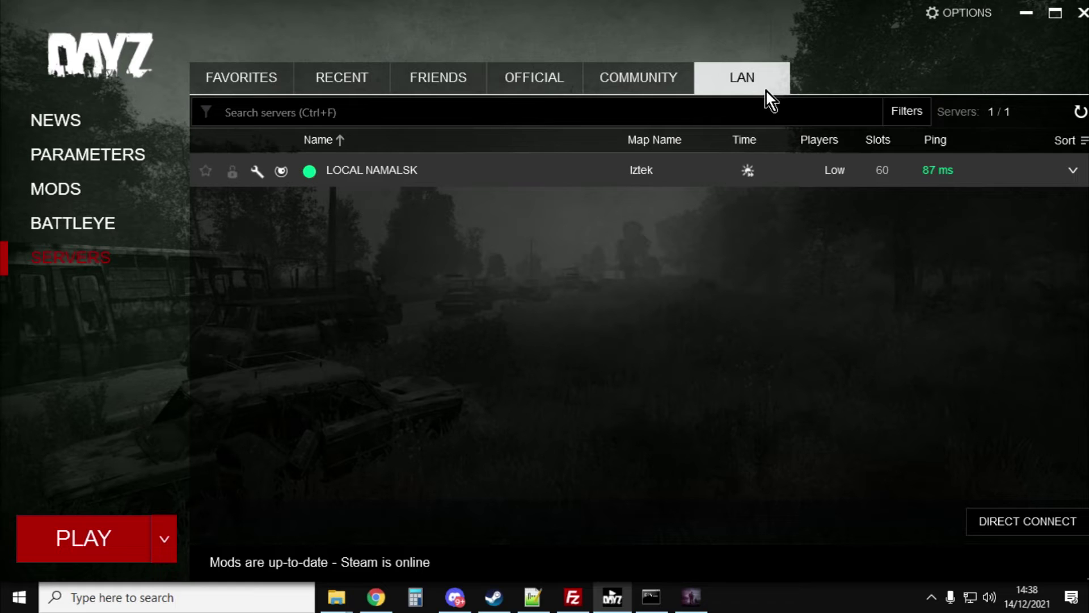
pyautogui.click(1080, 112)
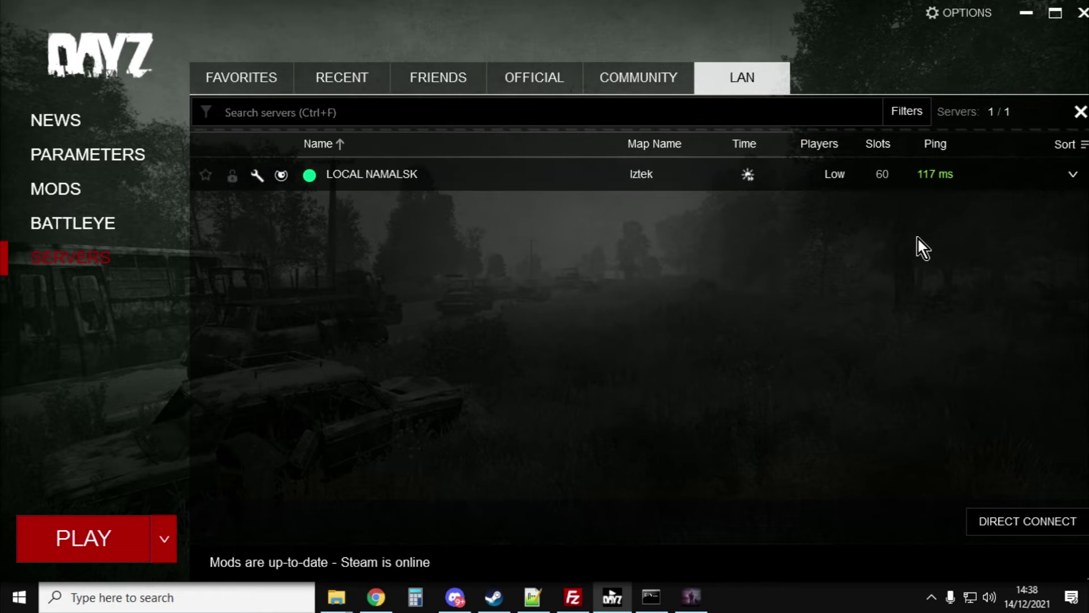
pyautogui.moveTo(414, 183)
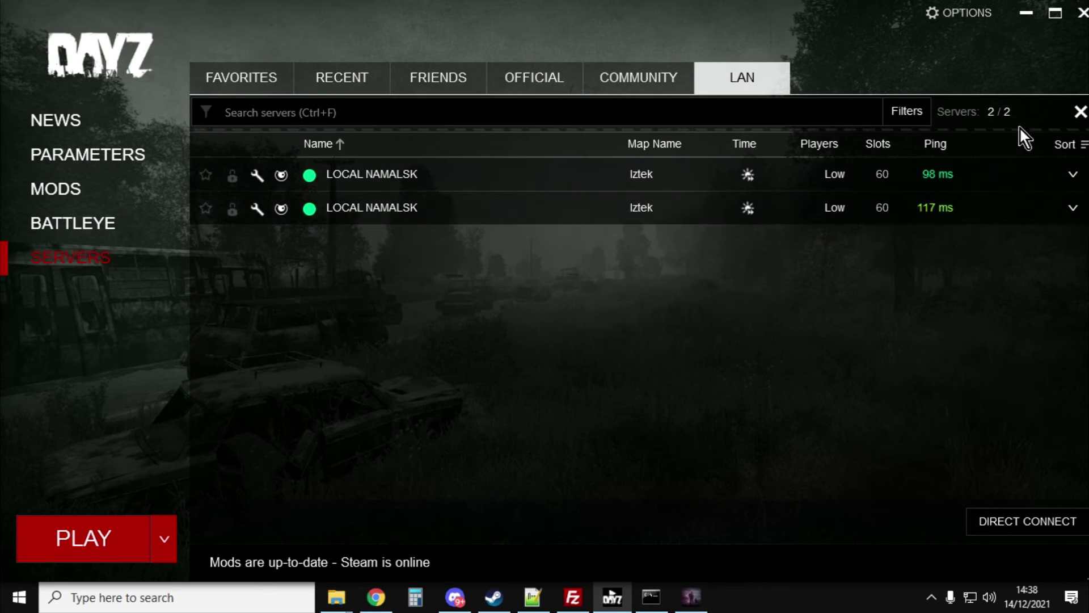
pyautogui.click(1081, 114)
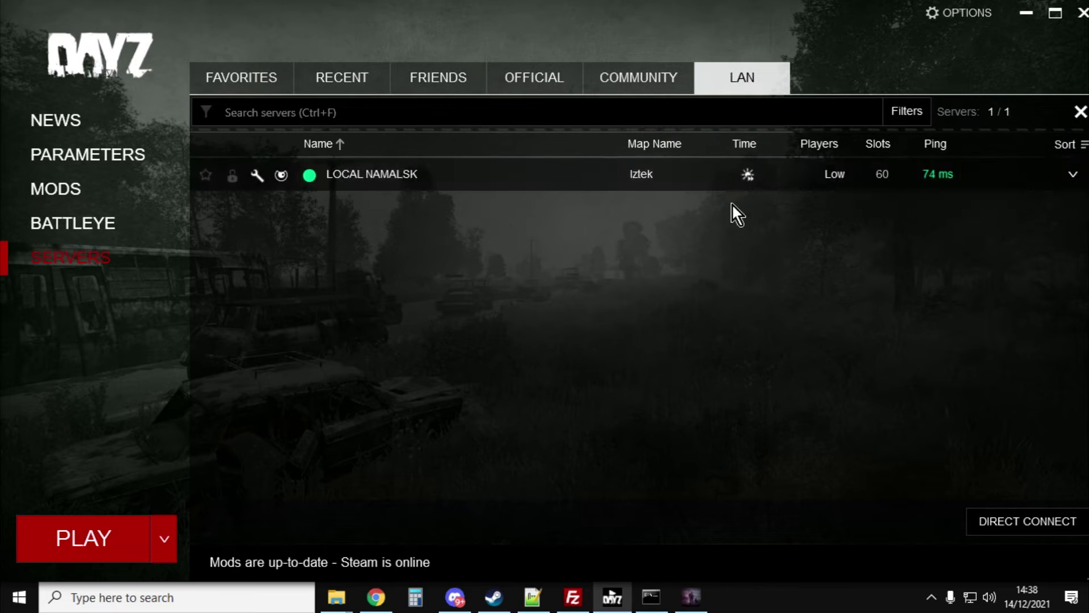
pyautogui.click(671, 171)
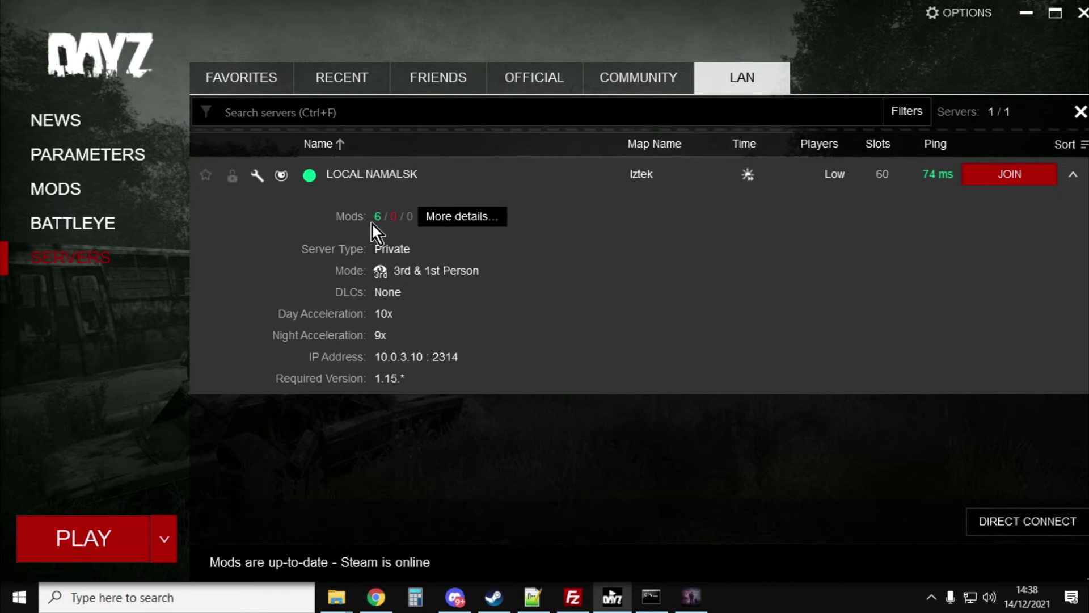
pyautogui.click(986, 175)
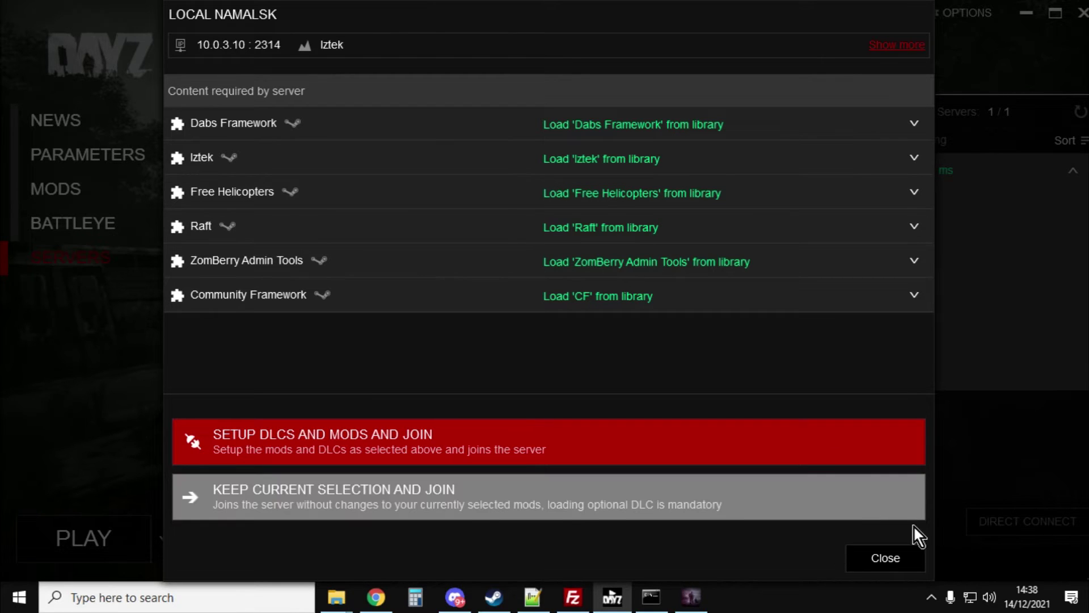
pyautogui.click(893, 560)
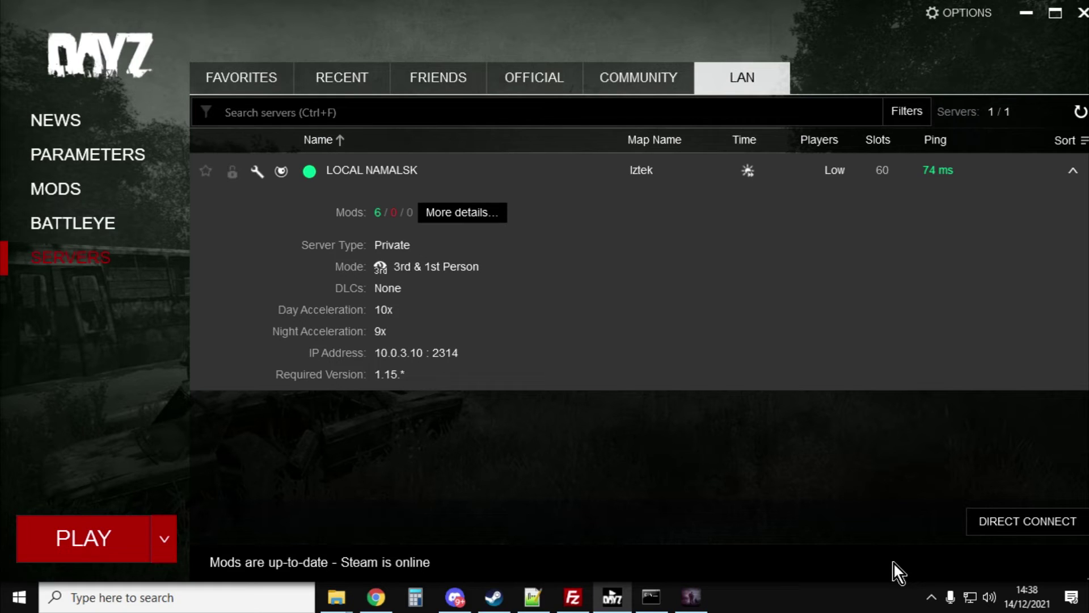
# Close the local server consoles and DayZ server, then return to the launcher's Mods page.
pyautogui.click(652, 597)
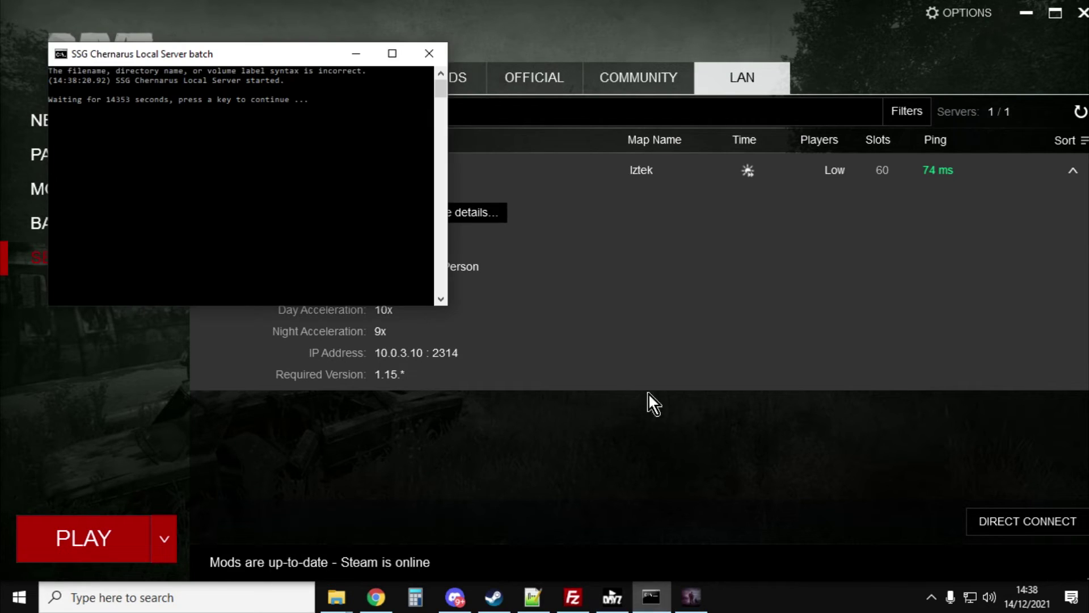
pyautogui.click(434, 51)
pyautogui.moveTo(652, 597)
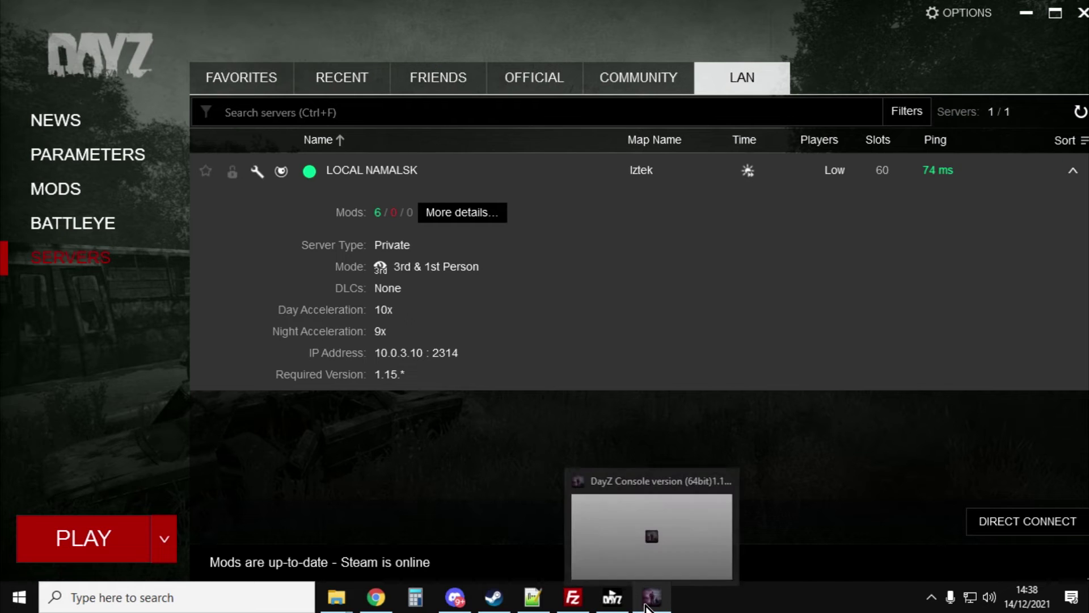
pyautogui.click(723, 477)
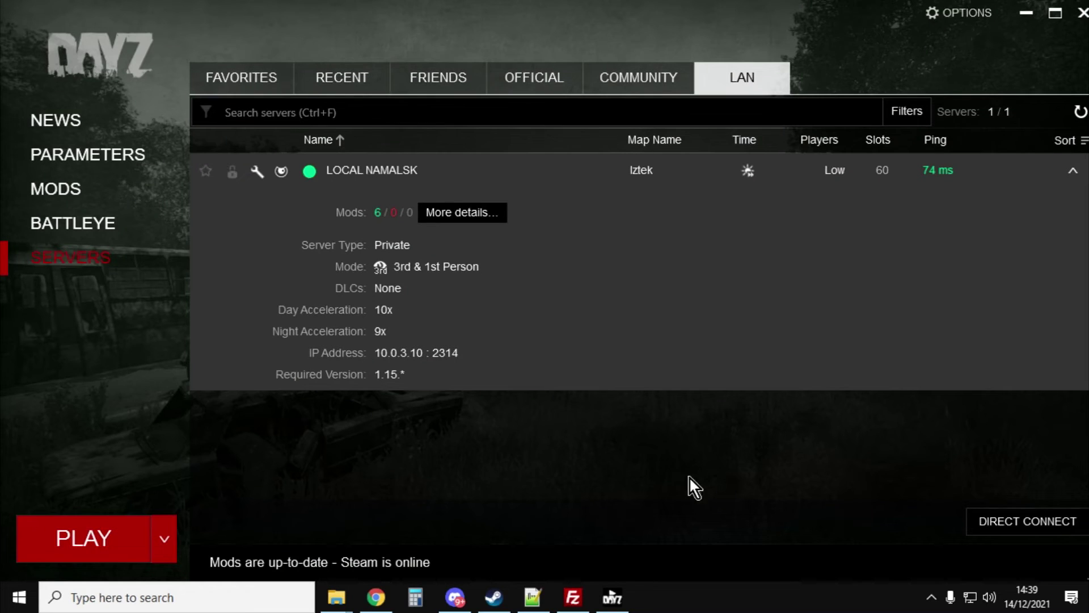
pyautogui.click(78, 201)
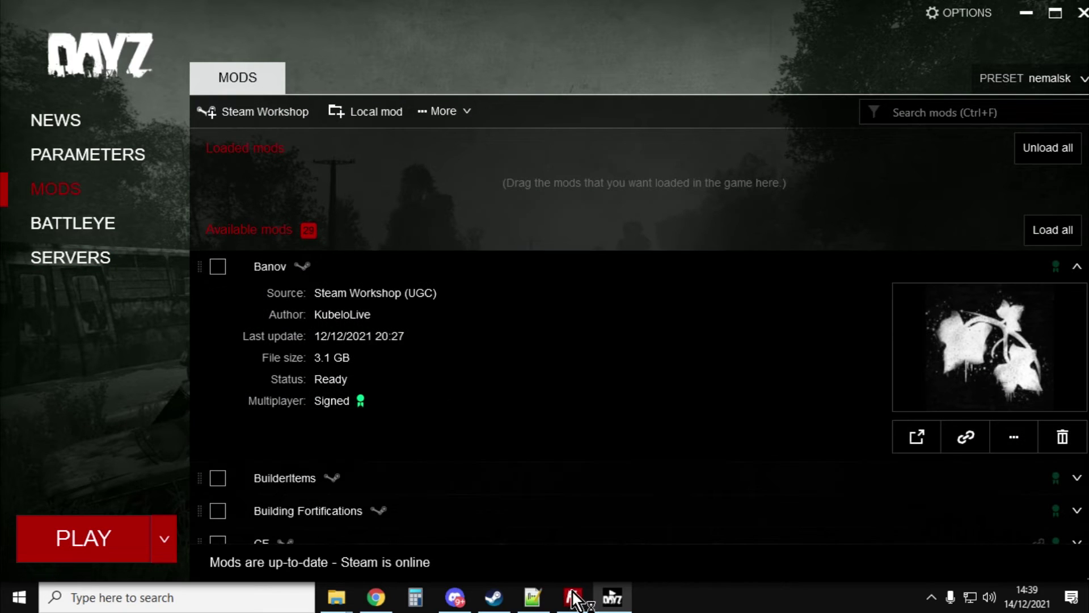
pyautogui.click(573, 597)
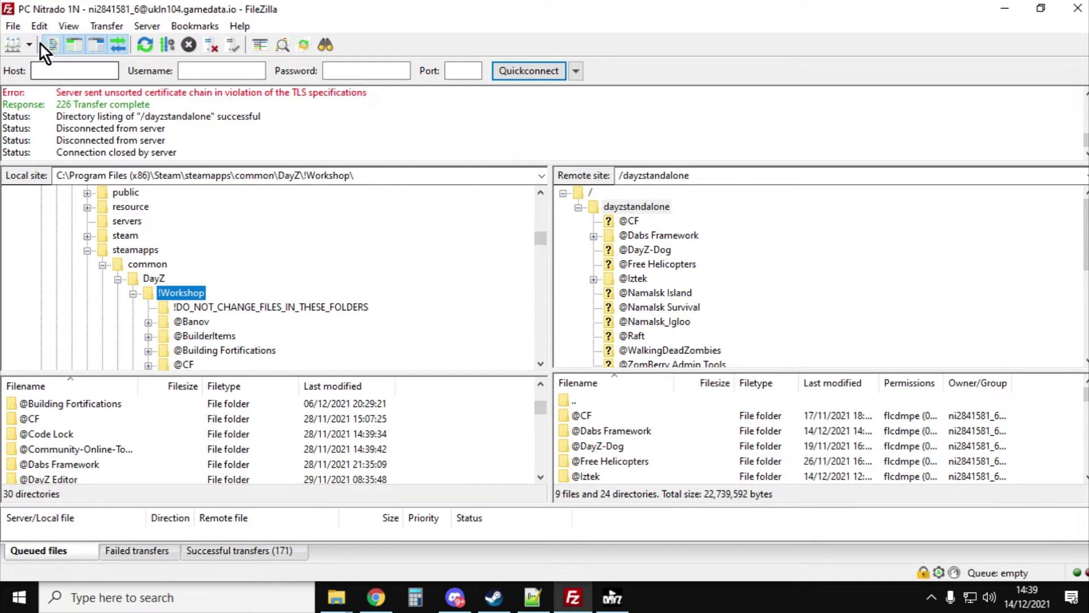
# Reconnect to the saved PC Nitrado 1N site through the Site Manager.
pyautogui.click(7, 28)
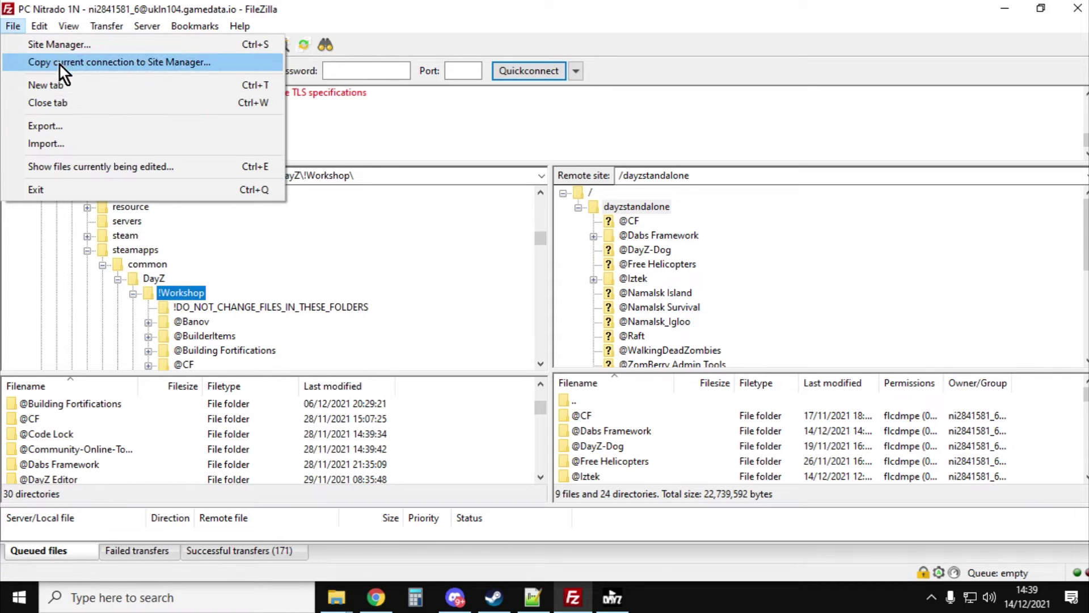
pyautogui.click(60, 46)
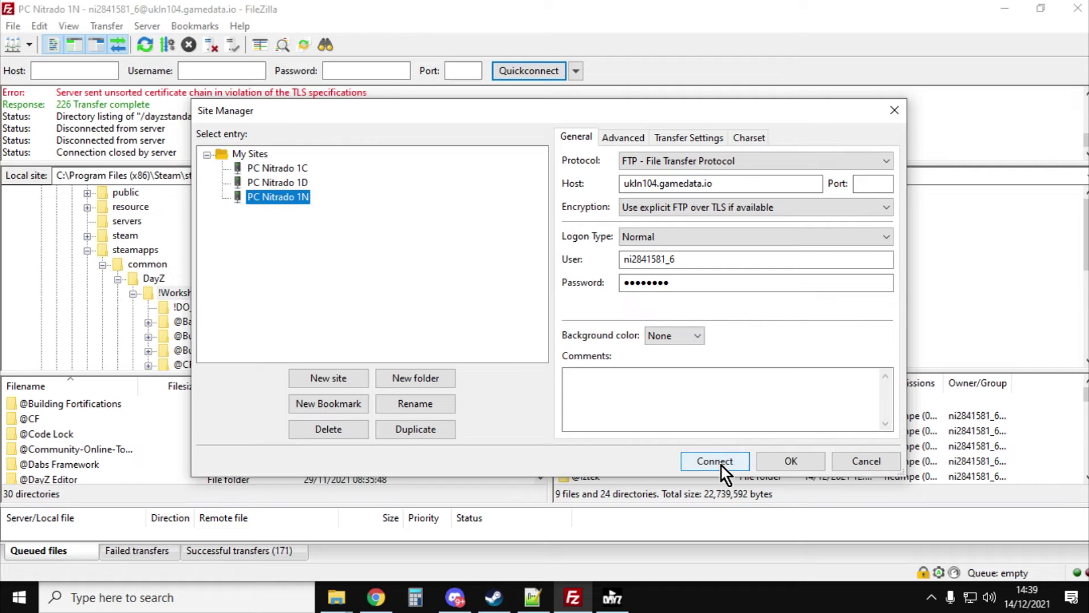
pyautogui.click(721, 465)
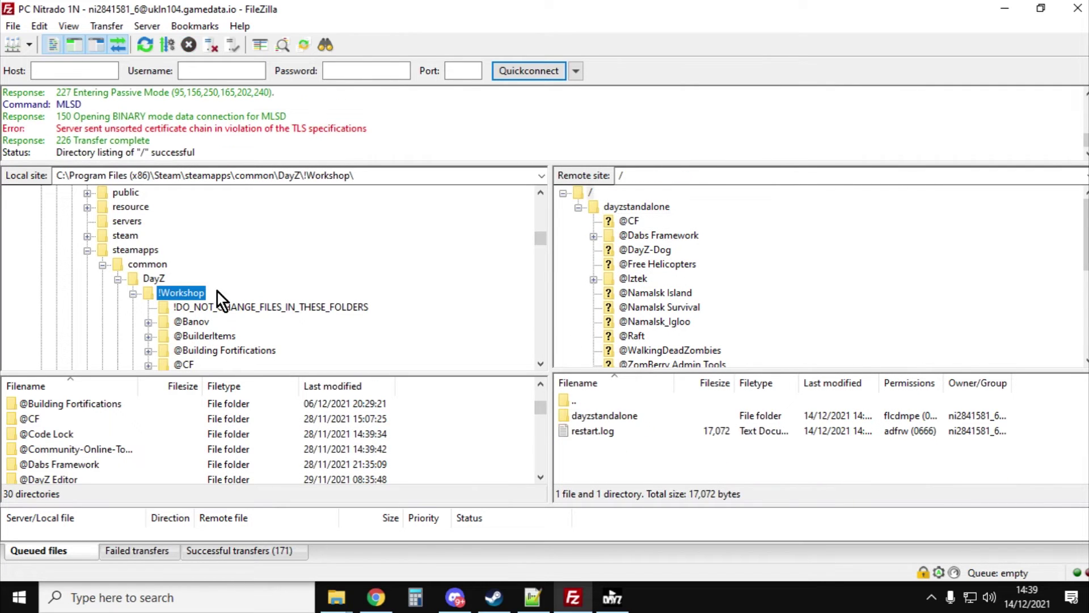
# Collapse the local !Workshop and expand the server's dayzstandalone folder to browse it.
pyautogui.click(133, 294)
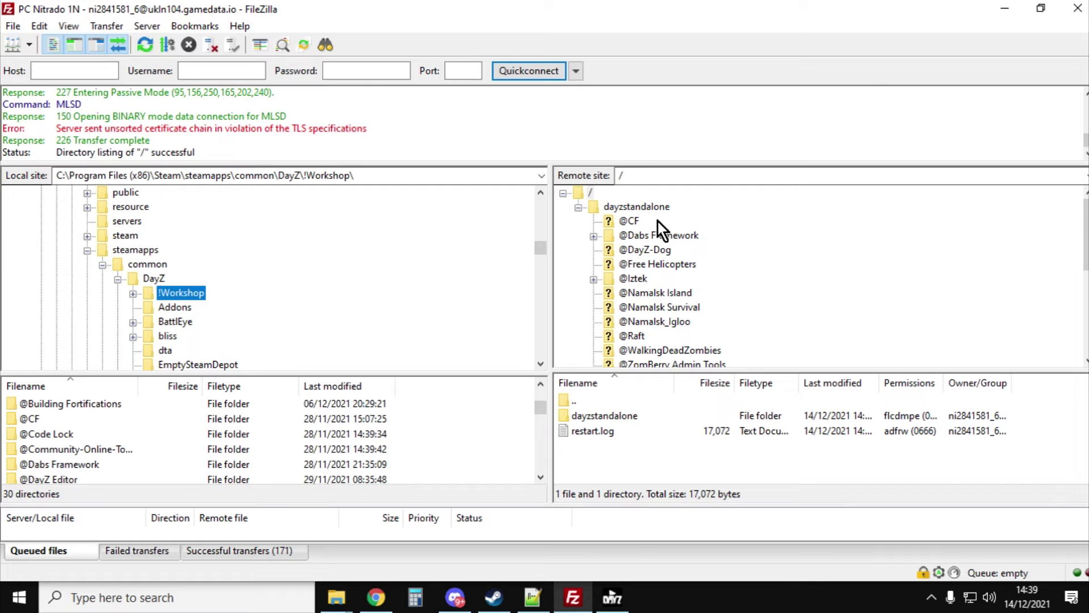
pyautogui.click(578, 209)
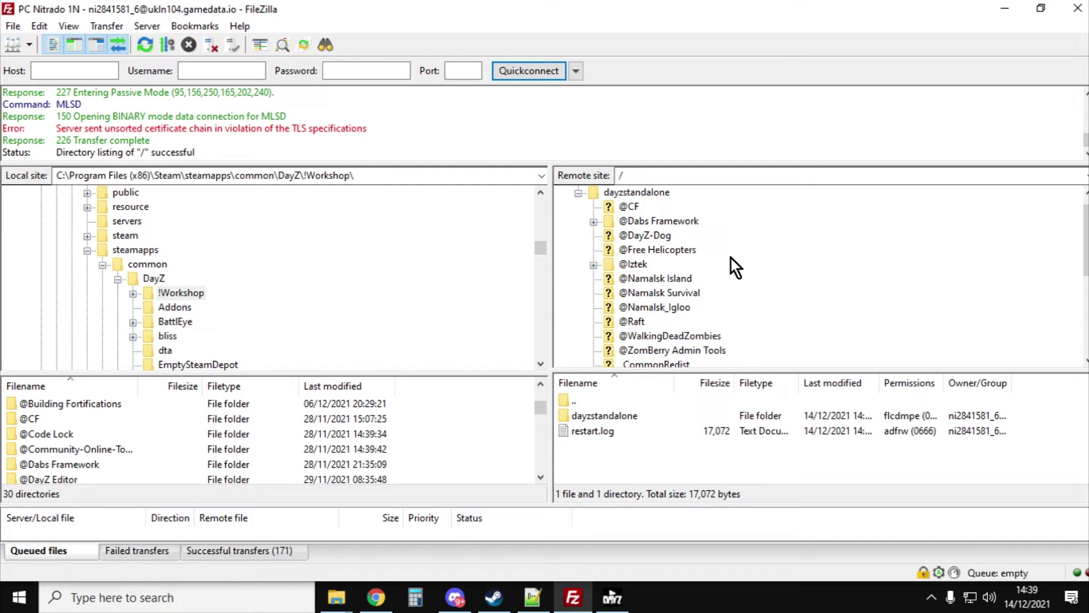
pyautogui.scroll(-2, 726, 260)
pyautogui.scroll(2, 706, 272)
pyautogui.scroll(-4, 671, 274)
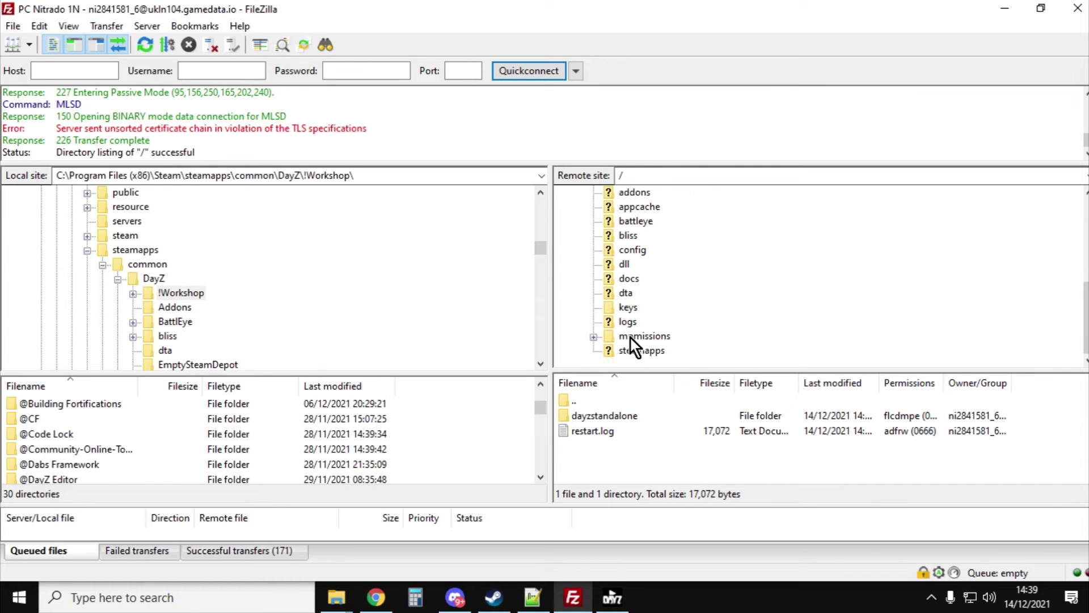
pyautogui.scroll(2, 198, 301)
pyautogui.scroll(-1, 234, 295)
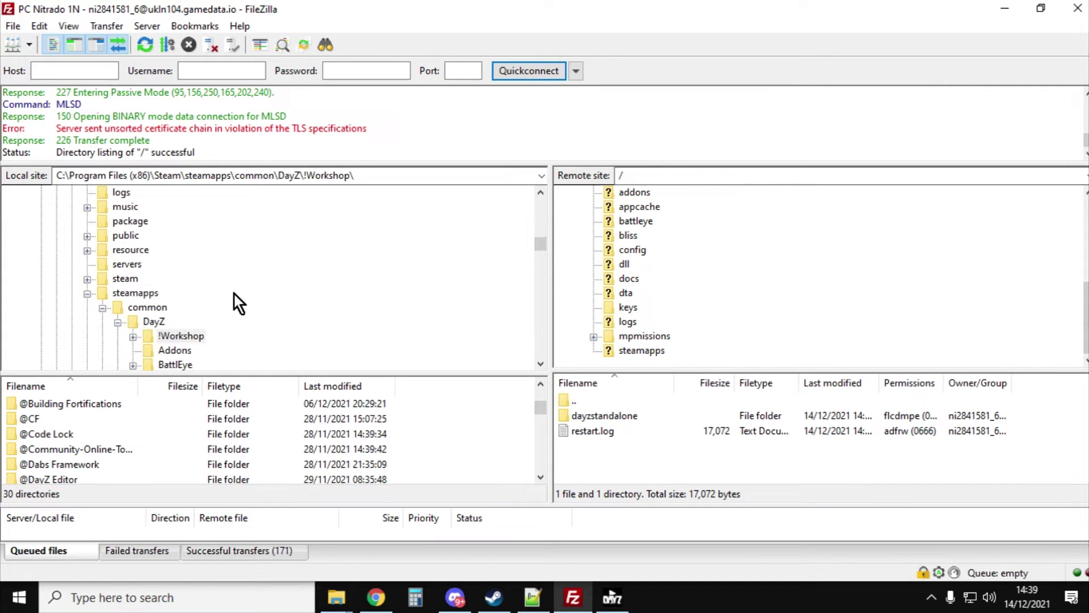
pyautogui.scroll(-3, 305, 328)
pyautogui.scroll(1, 304, 329)
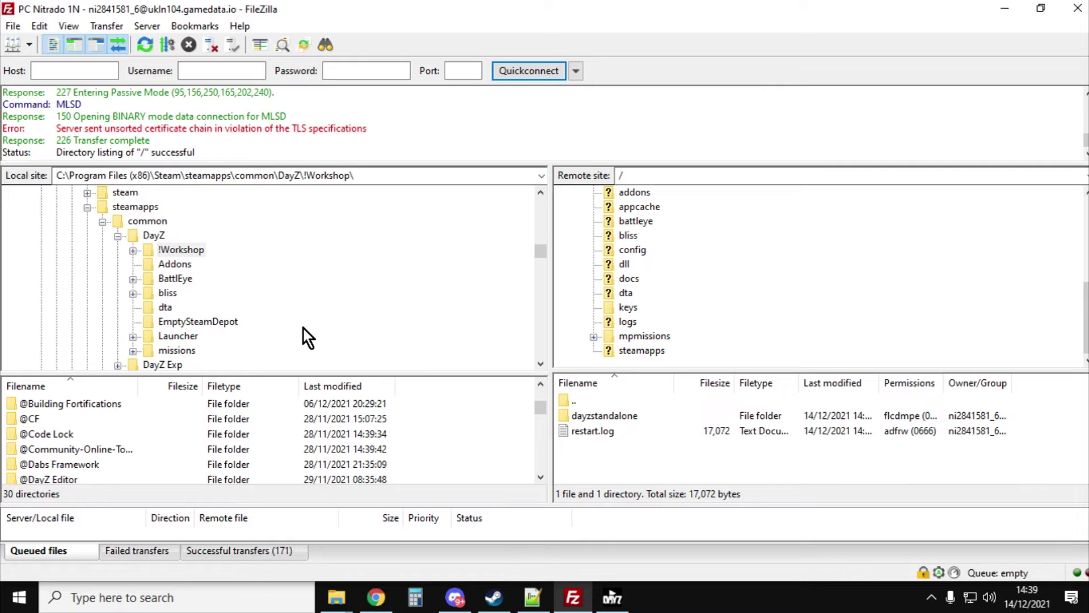
# Show the mod folders inside local !Workshop and open /dayzstandalone on the server.
pyautogui.click(119, 235)
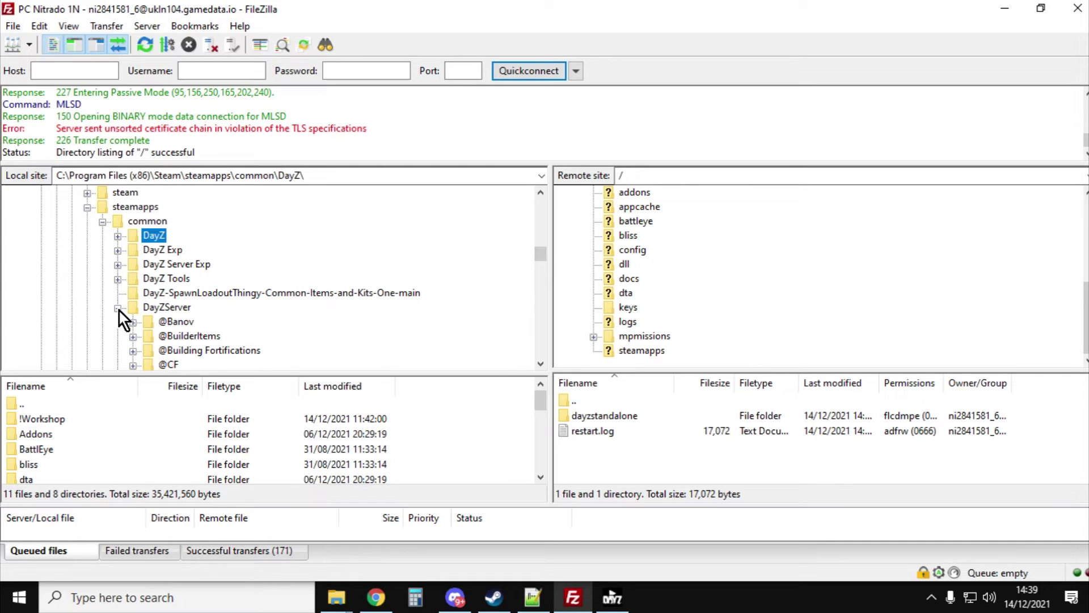
pyautogui.click(118, 236)
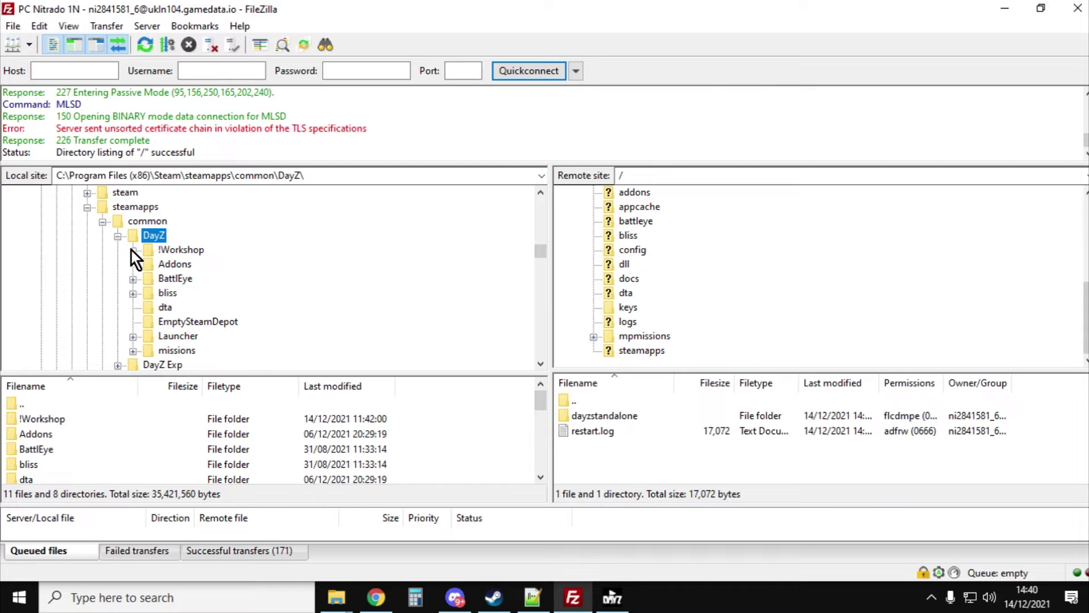
pyautogui.click(132, 250)
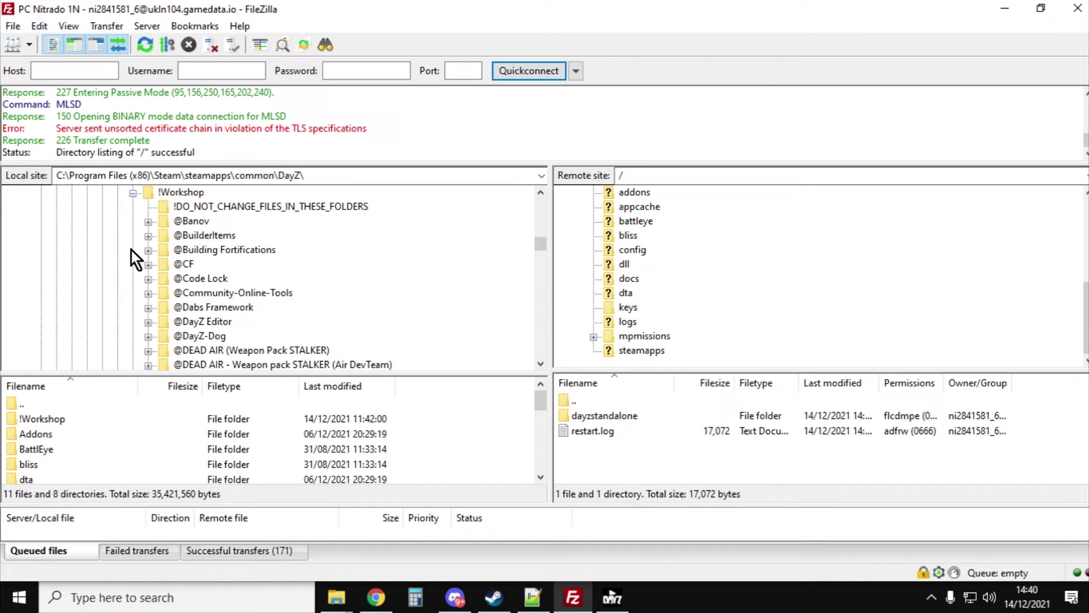
pyautogui.scroll(5, 908, 345)
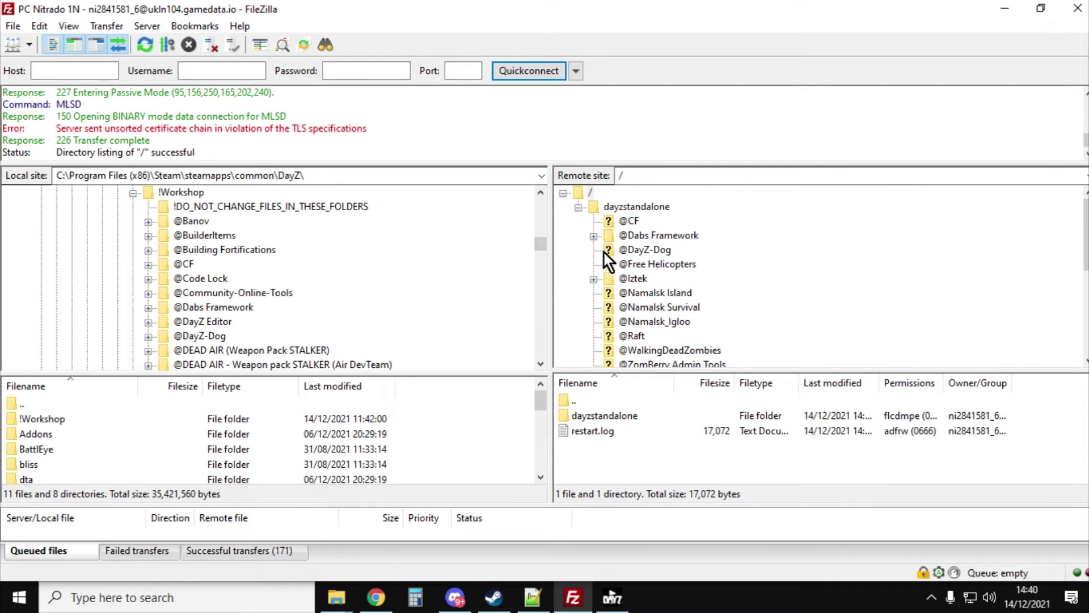
pyautogui.click(622, 206)
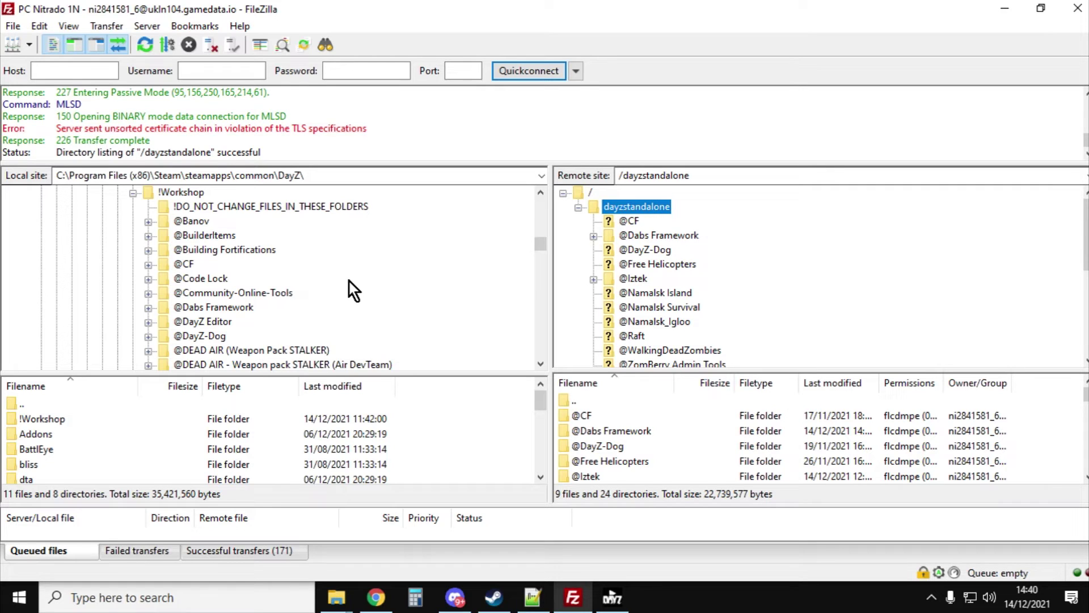
pyautogui.click(188, 263)
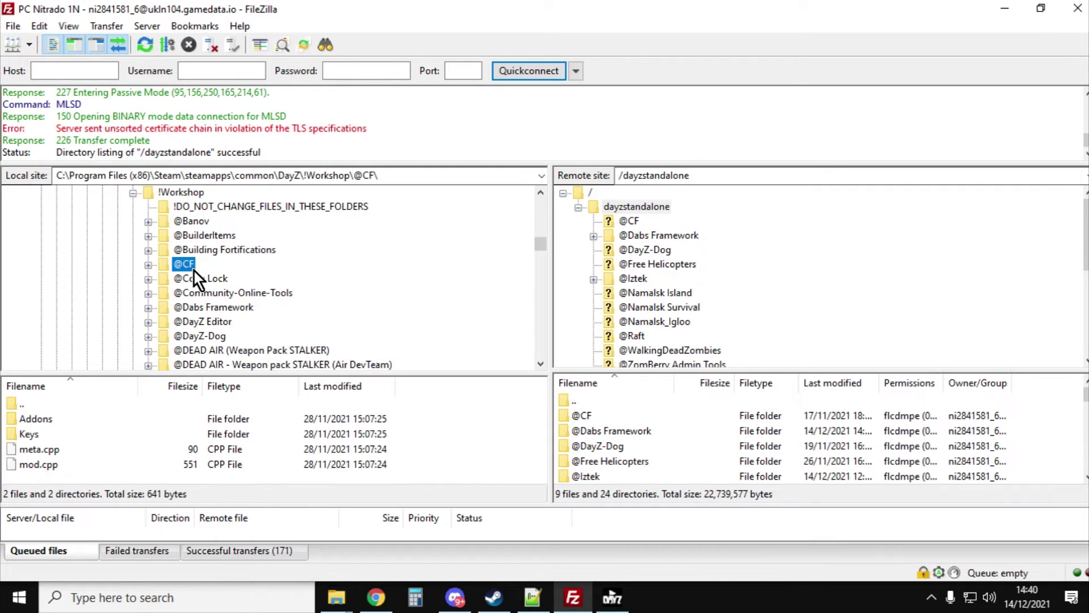
pyautogui.rightClick(189, 262)
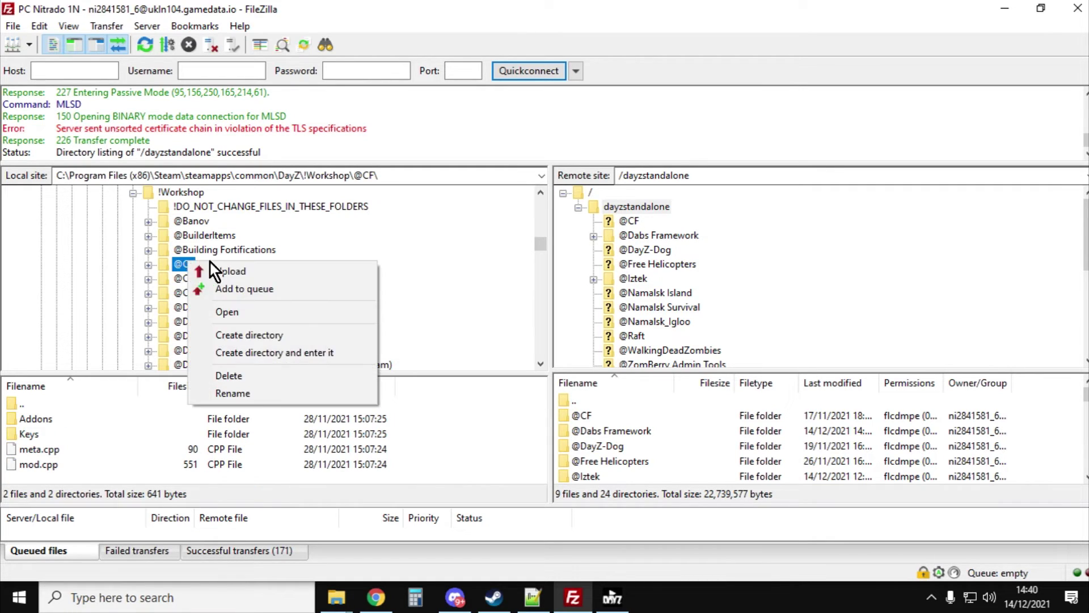
pyautogui.click(404, 234)
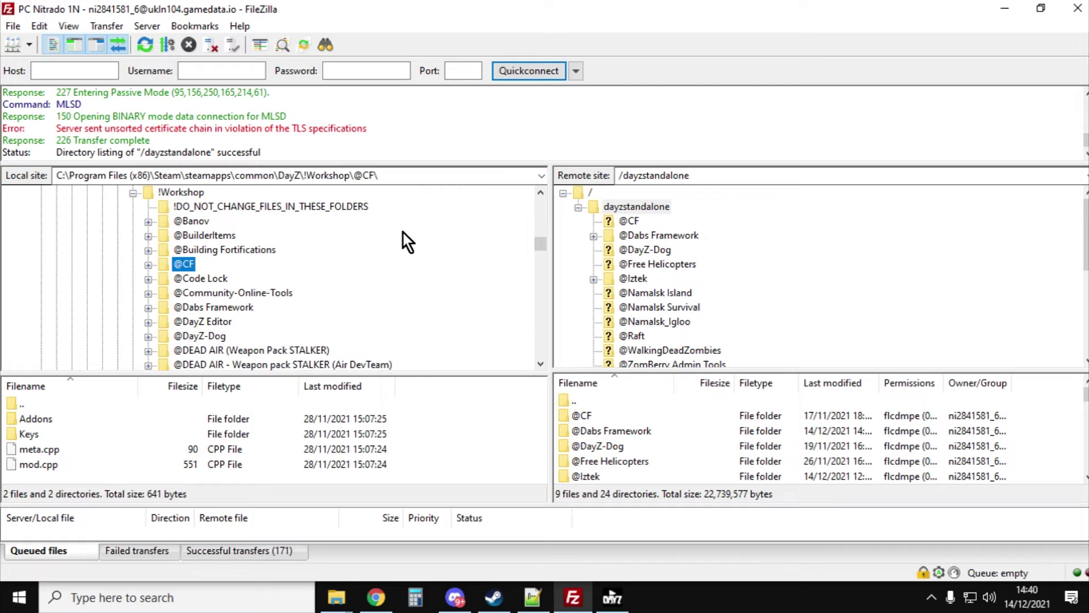
pyautogui.click(213, 312)
pyautogui.rightClick(213, 313)
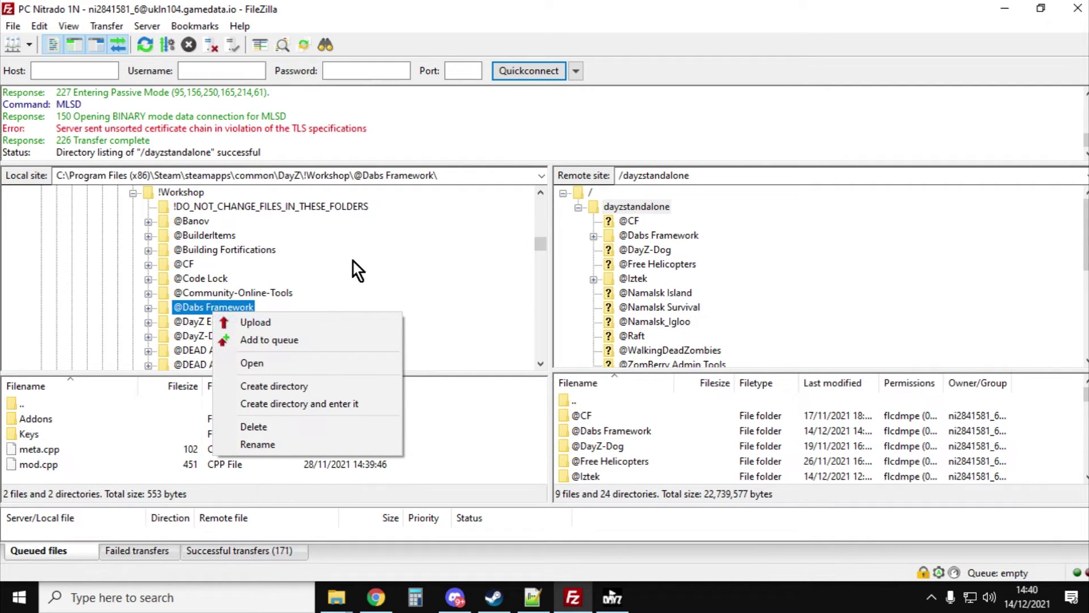
pyautogui.click(397, 273)
pyautogui.scroll(-2, 382, 281)
pyautogui.scroll(-2, 382, 281)
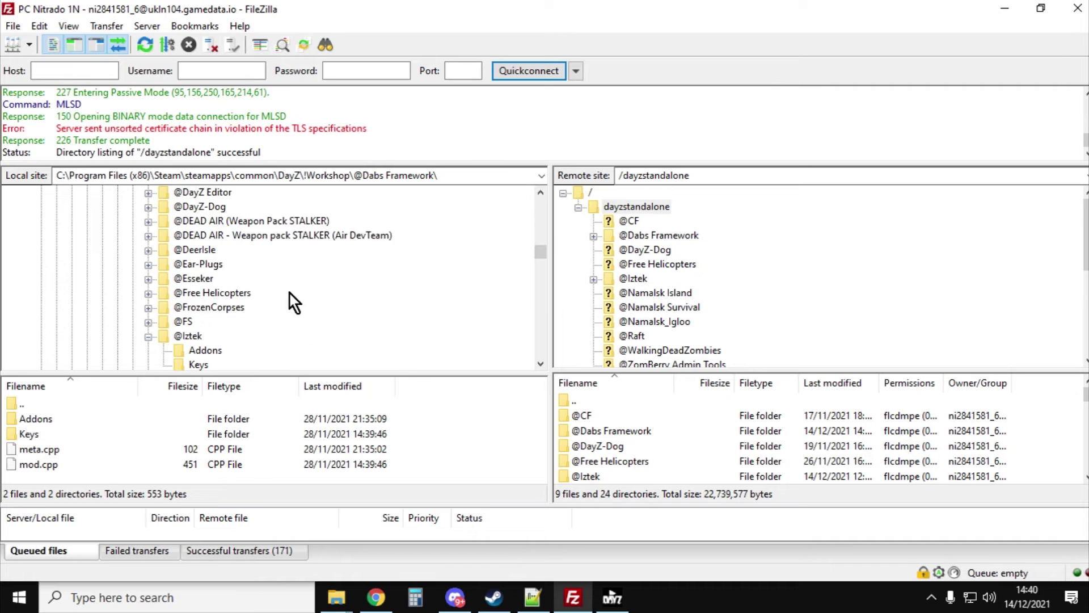
pyautogui.click(188, 294)
pyautogui.rightClick(189, 294)
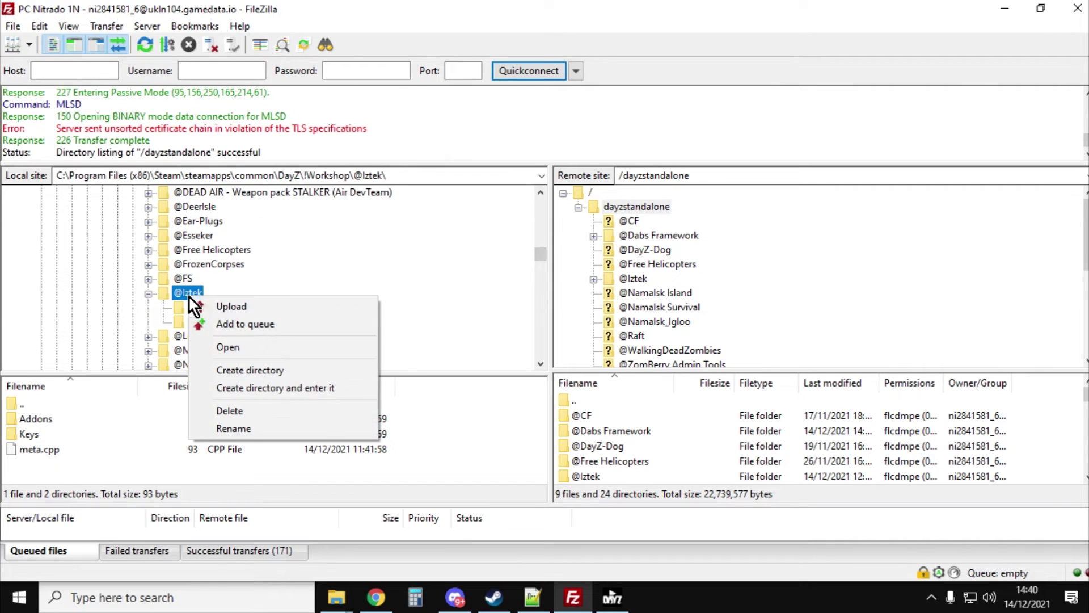
pyautogui.click(339, 263)
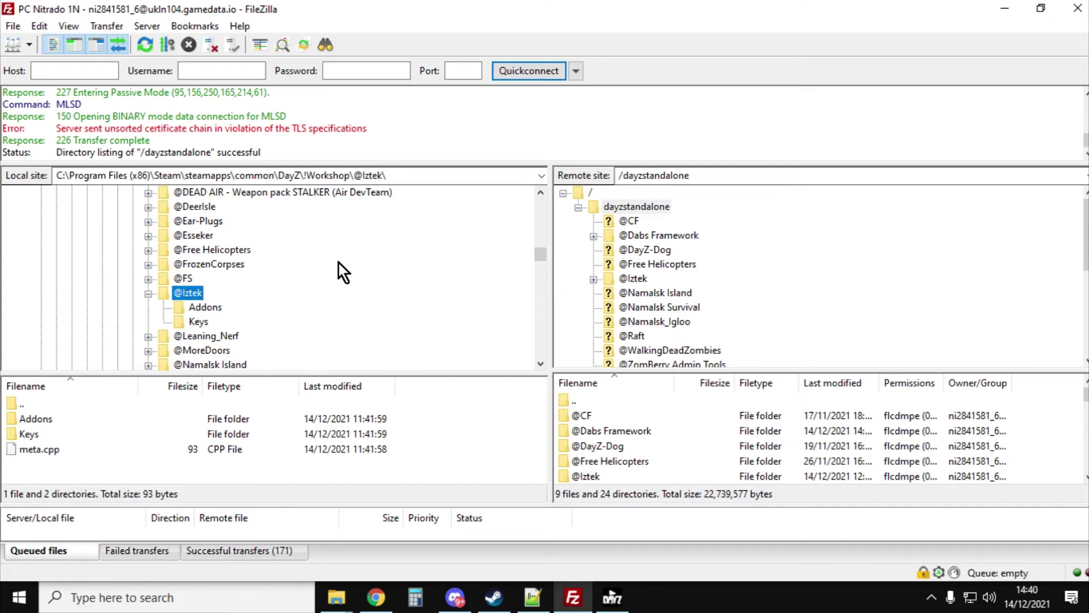
pyautogui.scroll(-5, 621, 264)
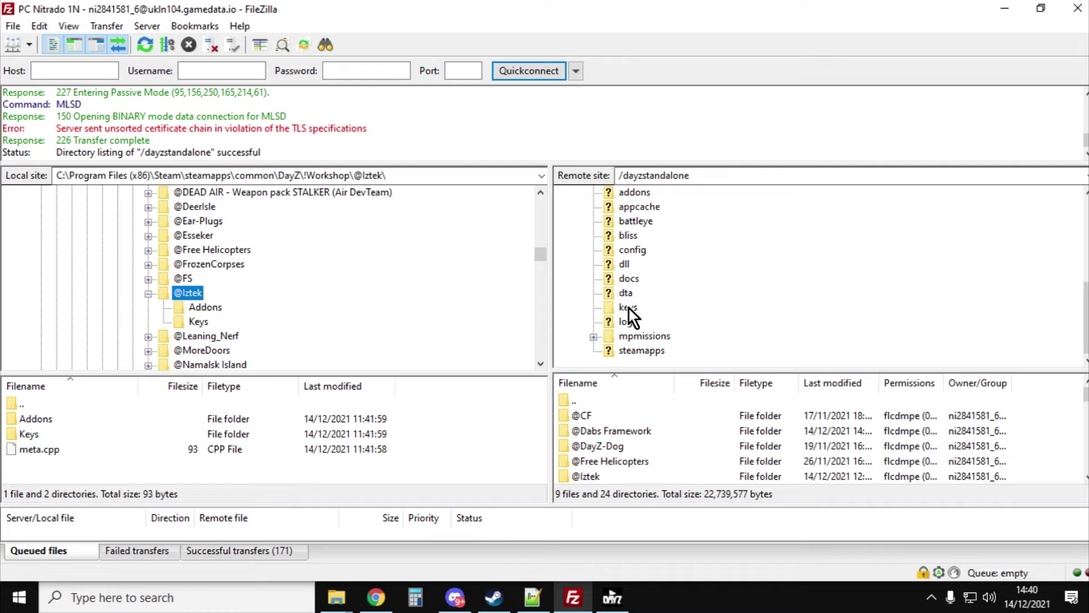
pyautogui.click(632, 311)
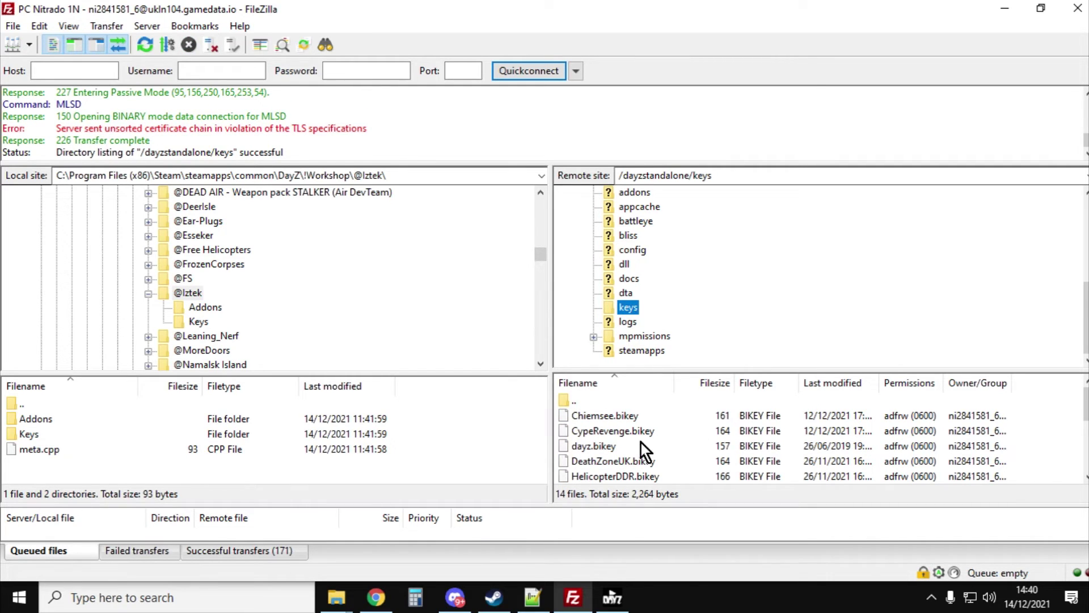
pyautogui.scroll(3, 230, 315)
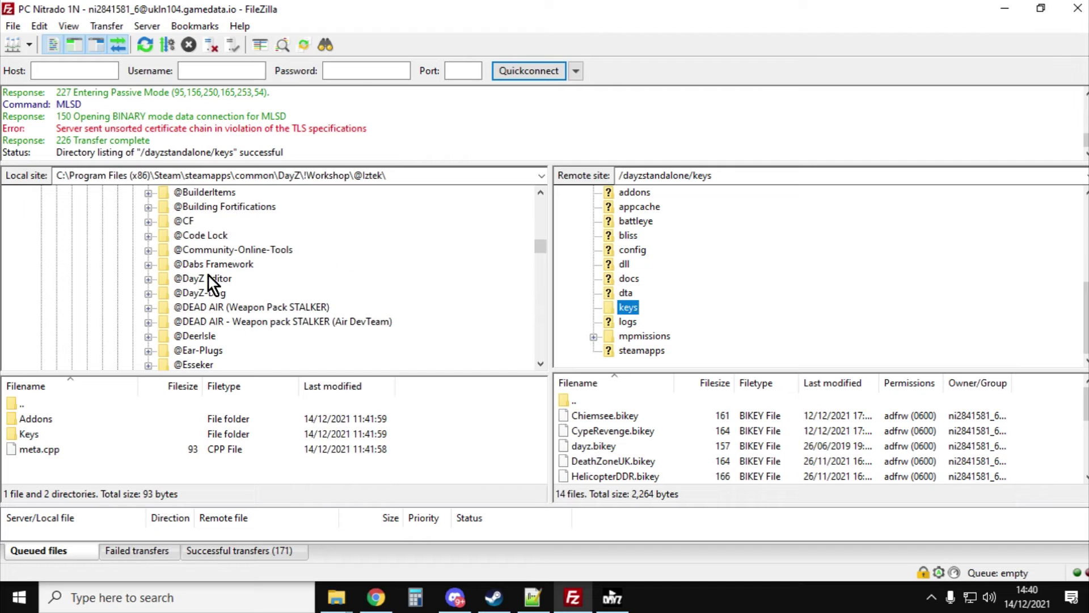
pyautogui.click(148, 221)
pyautogui.click(196, 251)
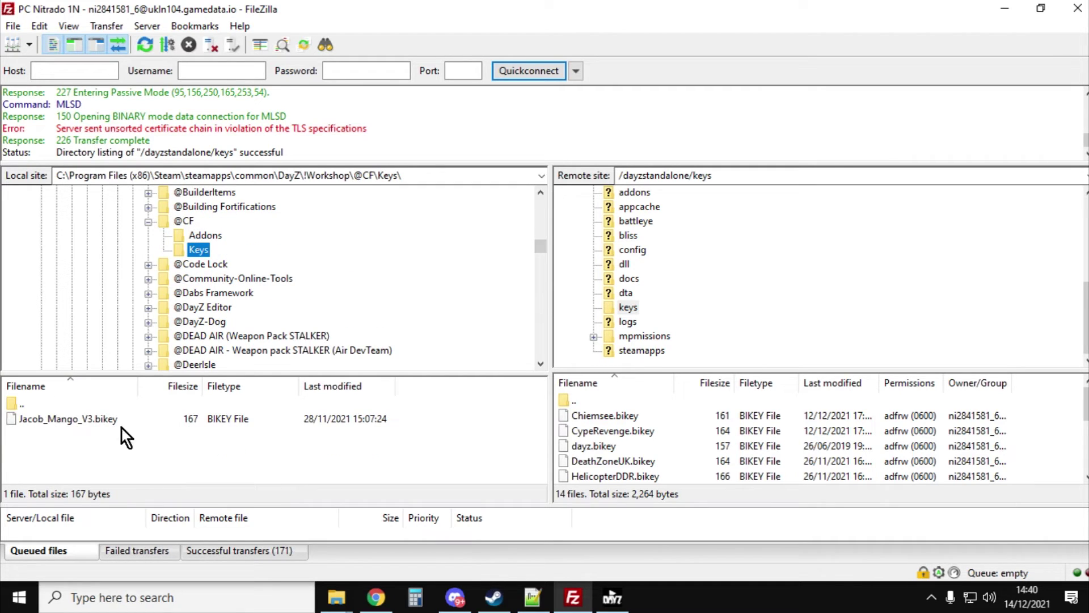
pyautogui.click(87, 425)
pyautogui.rightClick(87, 424)
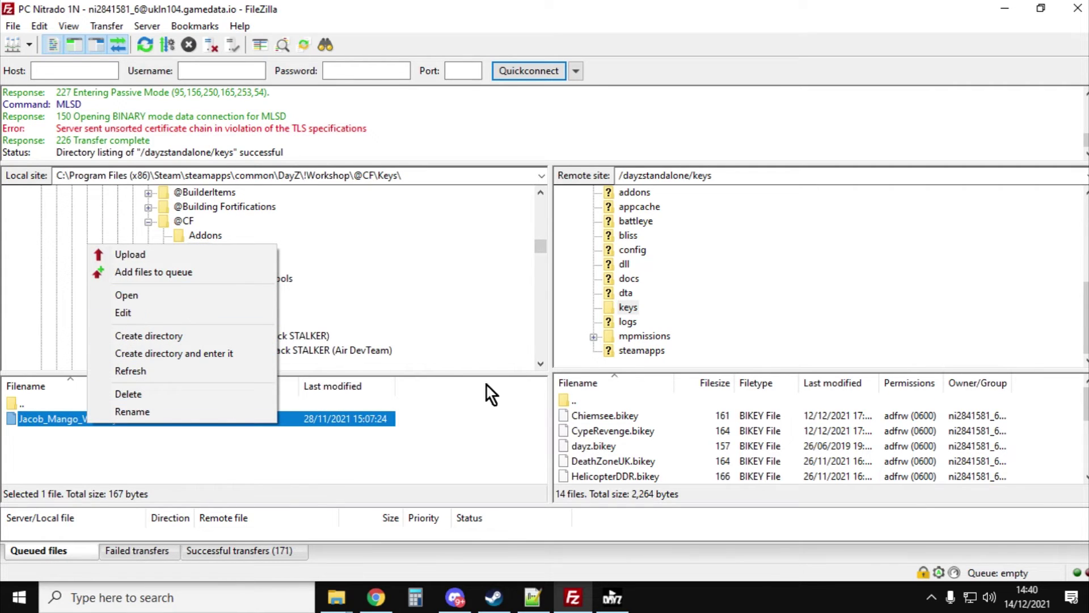
pyautogui.click(360, 258)
pyautogui.scroll(-1, 203, 259)
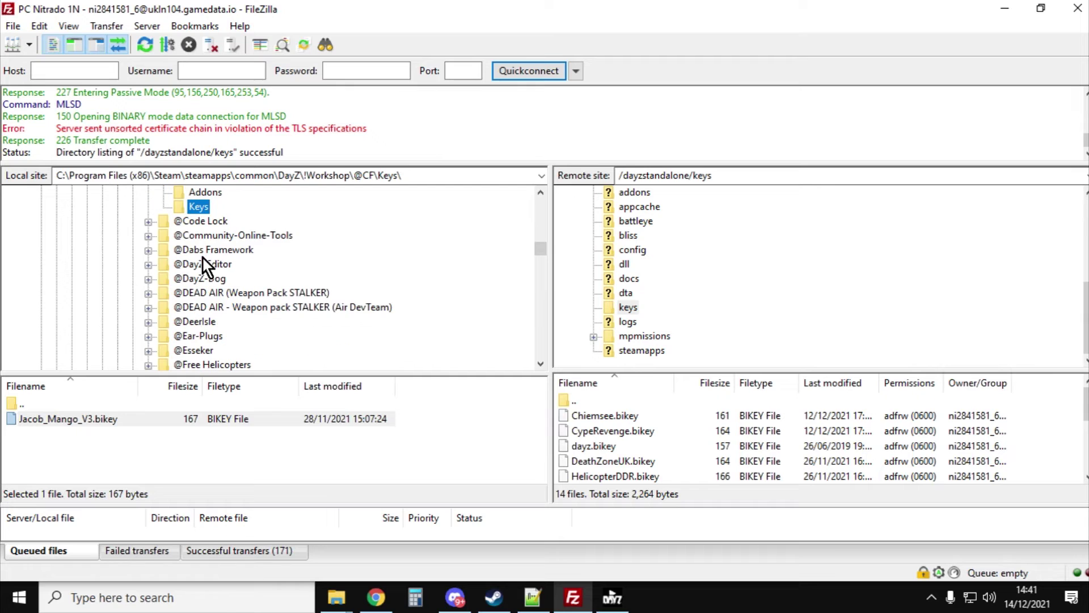
pyautogui.click(150, 249)
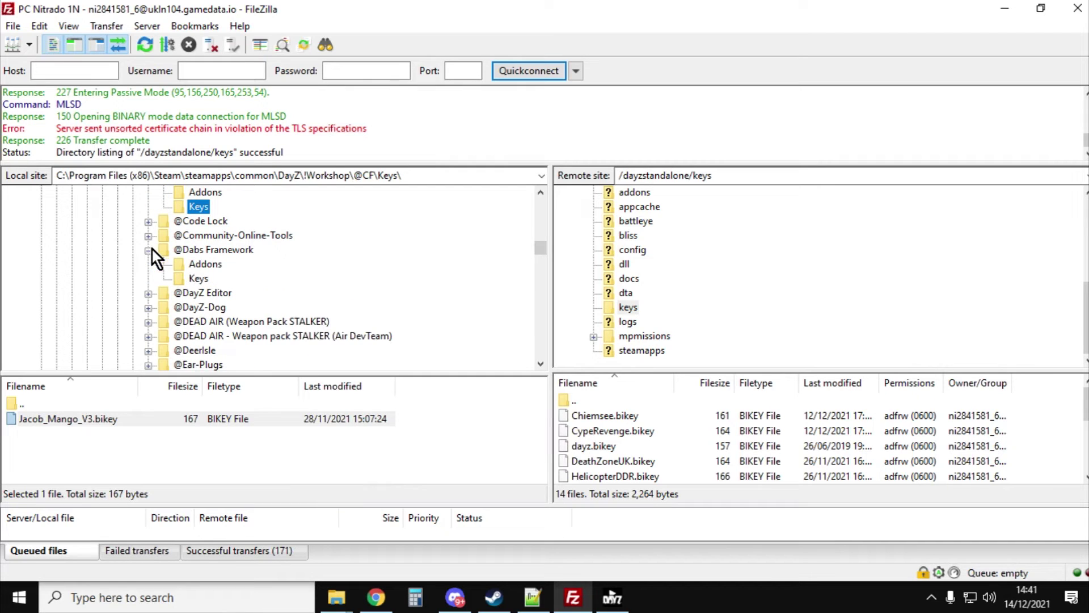
pyautogui.click(193, 279)
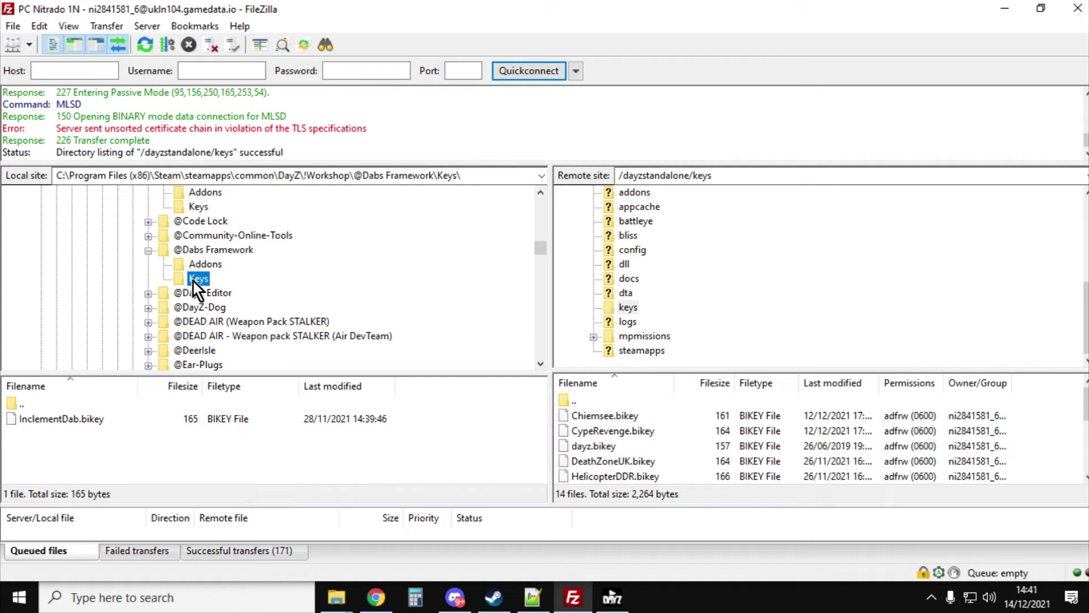
pyautogui.rightClick(145, 424)
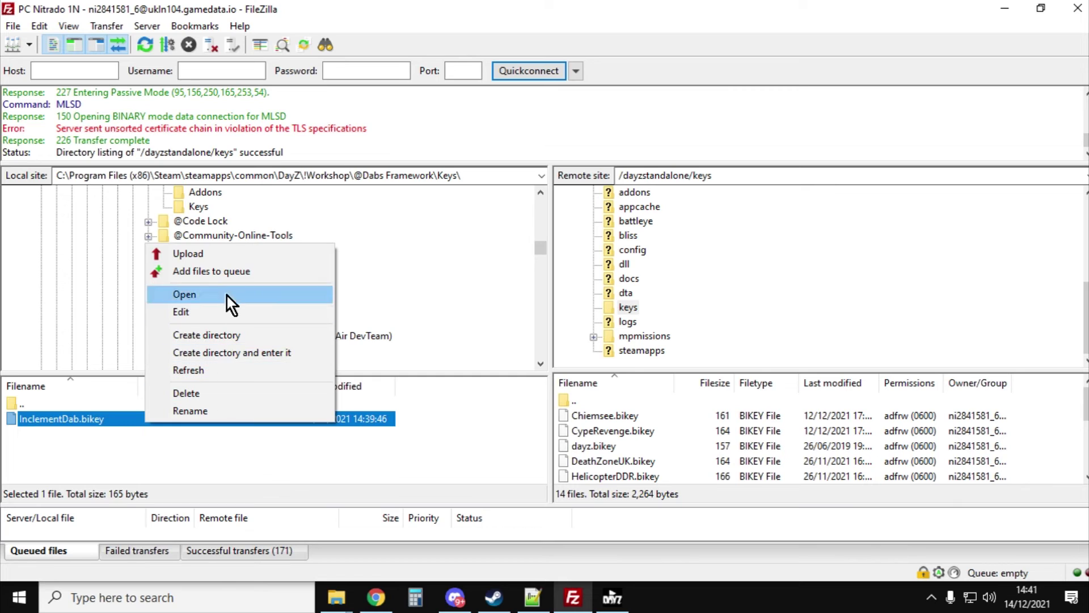
pyautogui.click(411, 448)
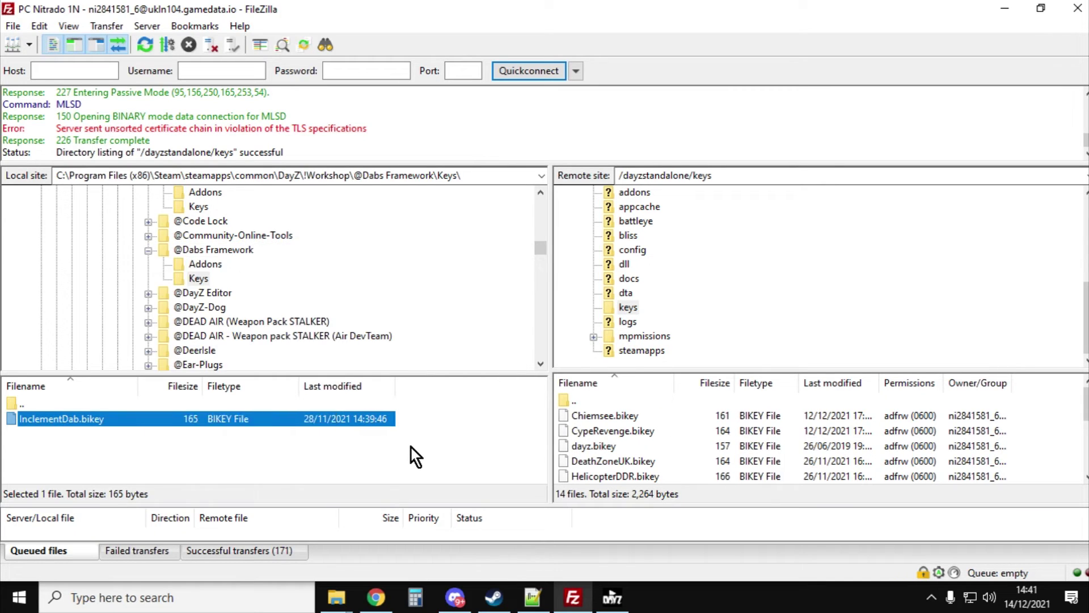
pyautogui.scroll(-2, 274, 289)
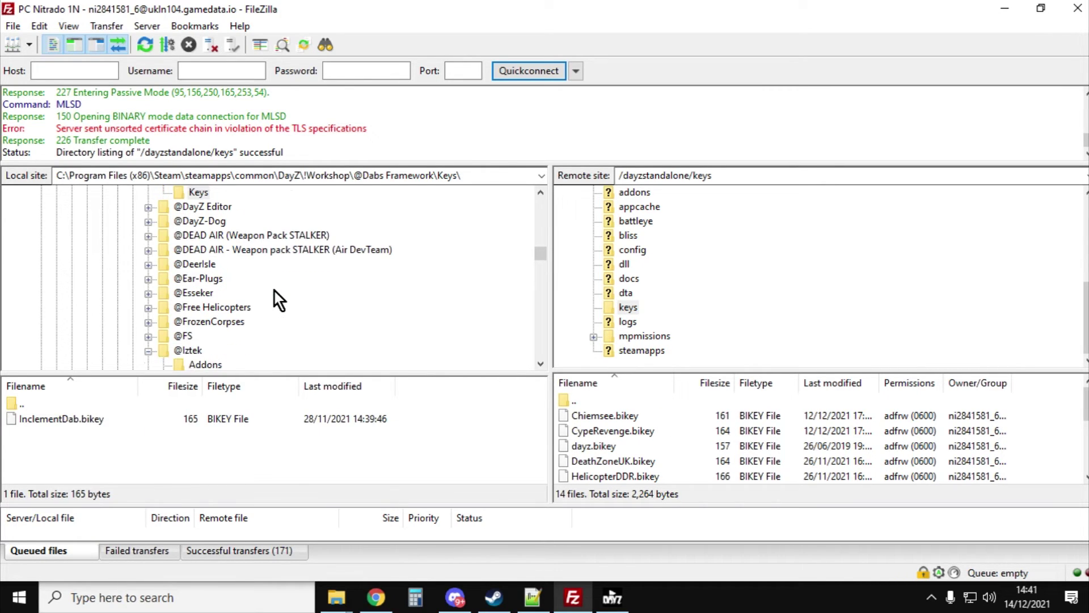
pyautogui.click(159, 350)
pyautogui.scroll(-2, 227, 312)
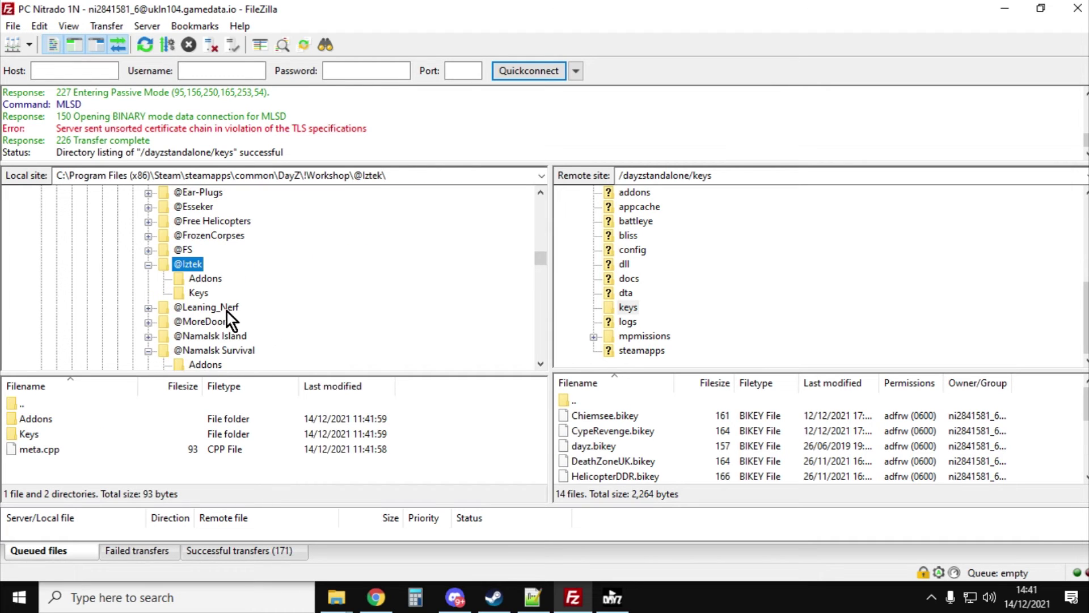
pyautogui.click(198, 293)
pyautogui.rightClick(226, 419)
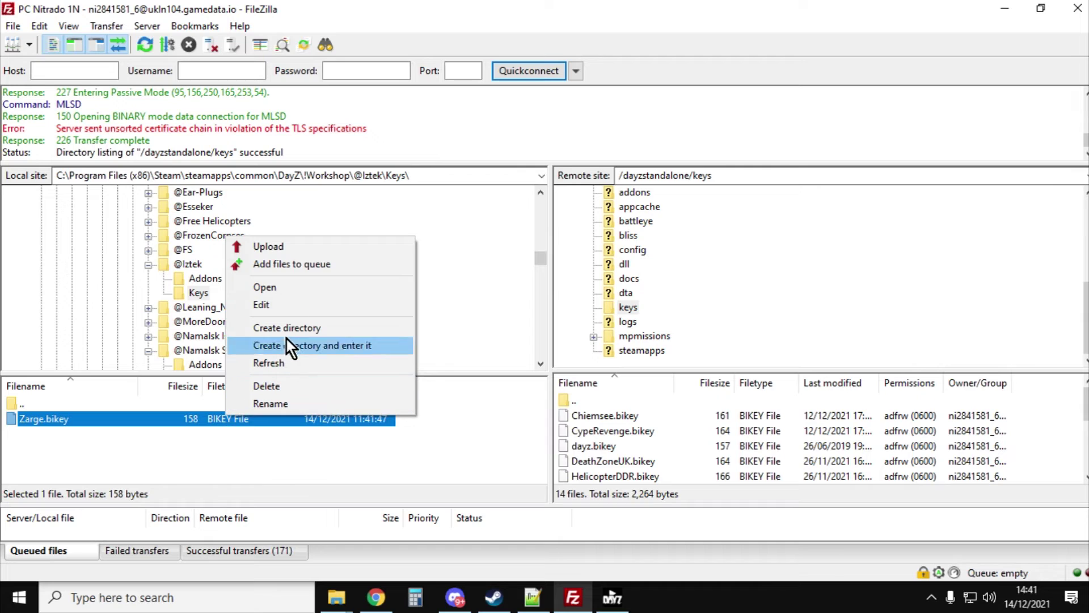
pyautogui.click(505, 448)
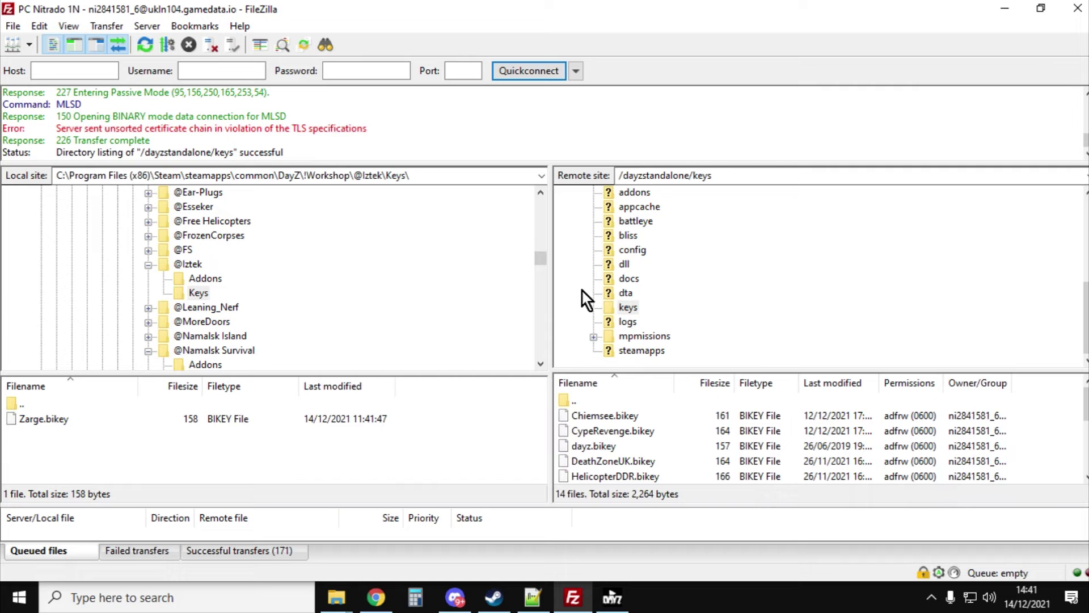
# Browse the local tree to the DayZServer\mpmissions\empty.iztek mission folder.
pyautogui.scroll(5, 317, 281)
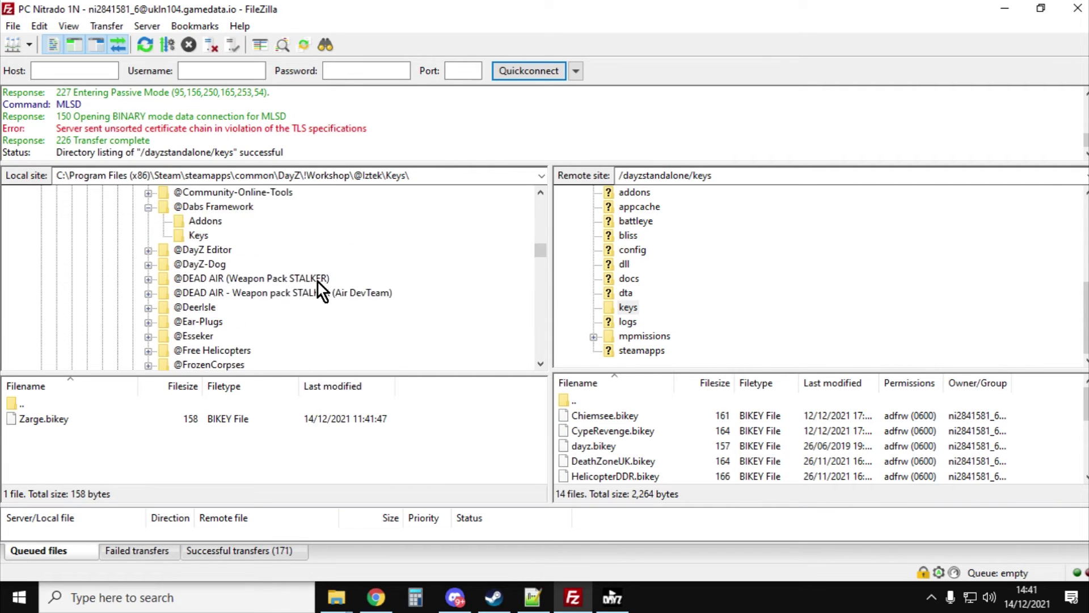
pyautogui.scroll(2, 317, 282)
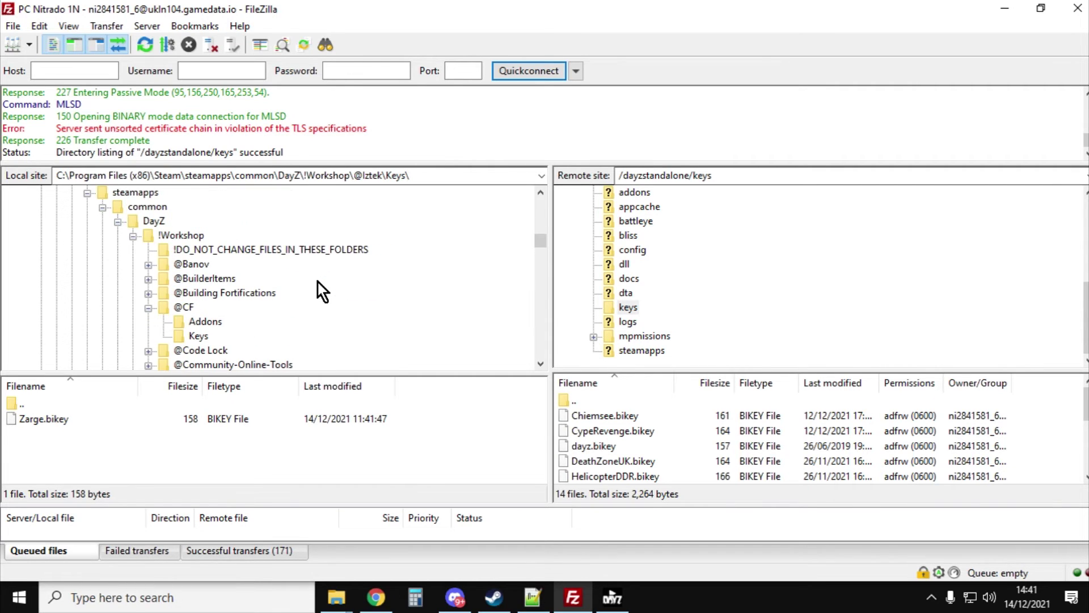
pyautogui.click(137, 237)
pyautogui.scroll(-1, 206, 257)
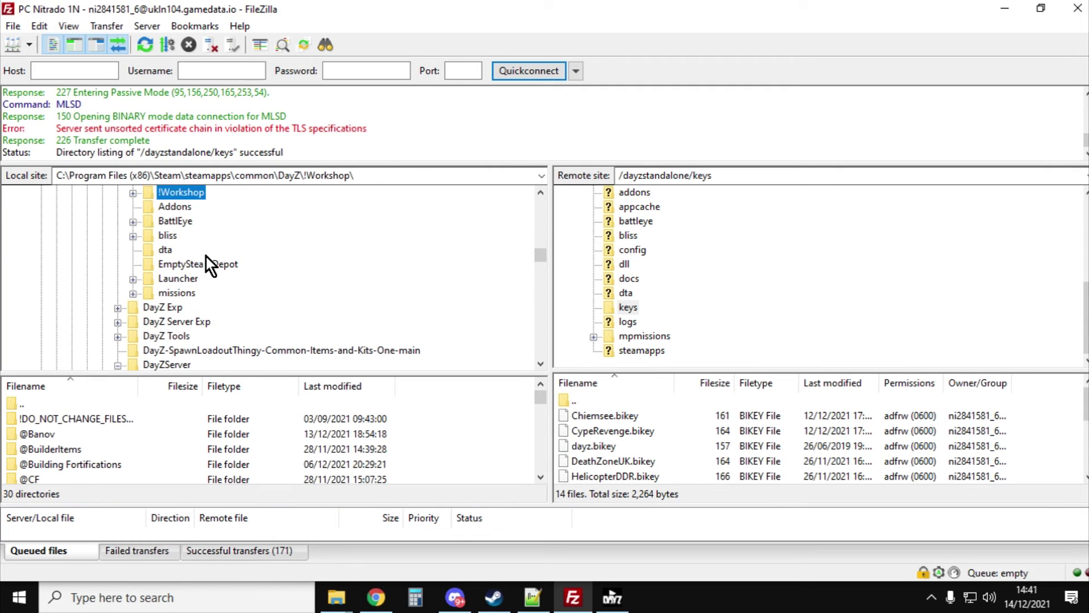
pyautogui.scroll(-1, 213, 253)
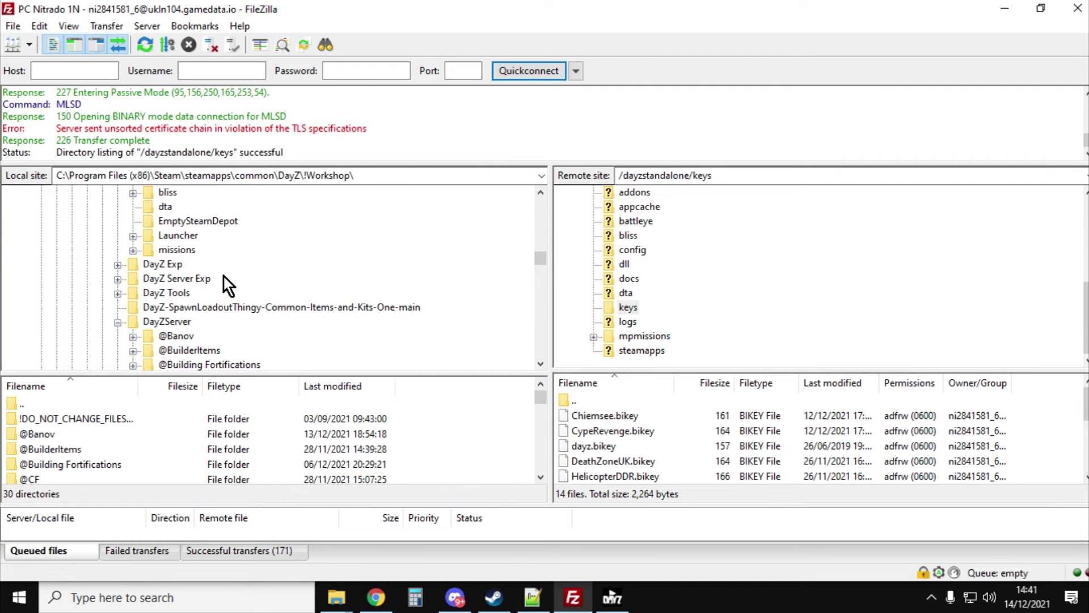
pyautogui.scroll(-1, 223, 275)
pyautogui.scroll(-1, 222, 275)
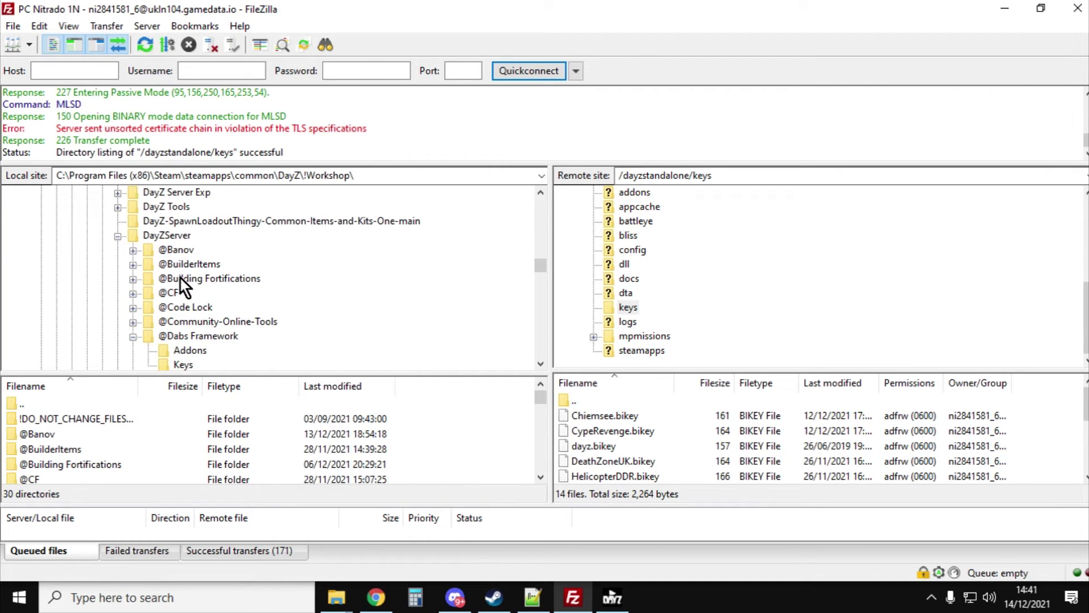
pyautogui.click(149, 233)
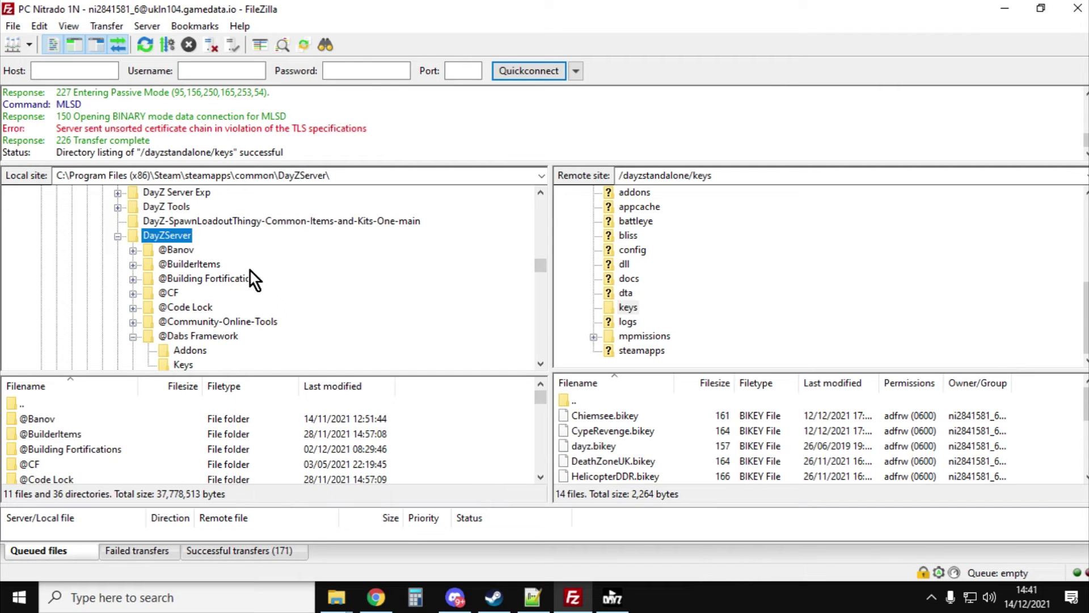
pyautogui.scroll(-6, 236, 300)
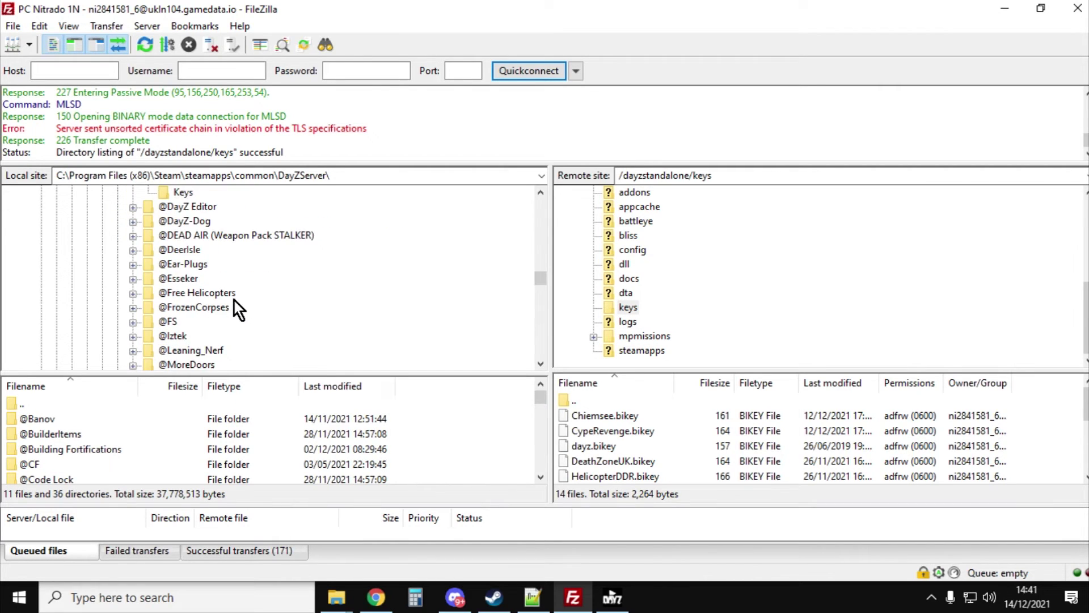
pyautogui.scroll(-6, 234, 301)
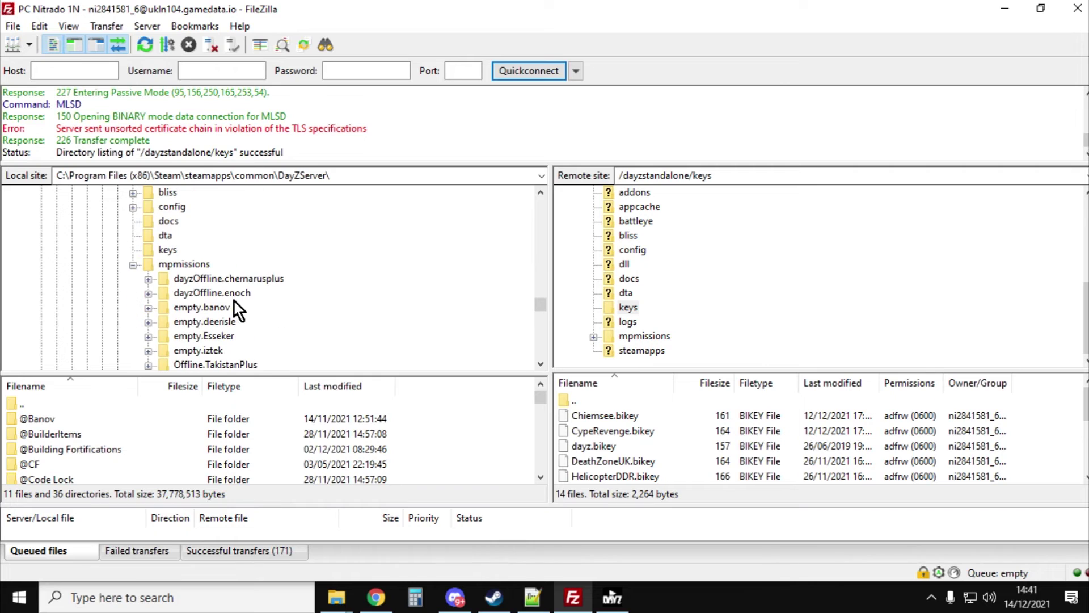
pyautogui.click(148, 264)
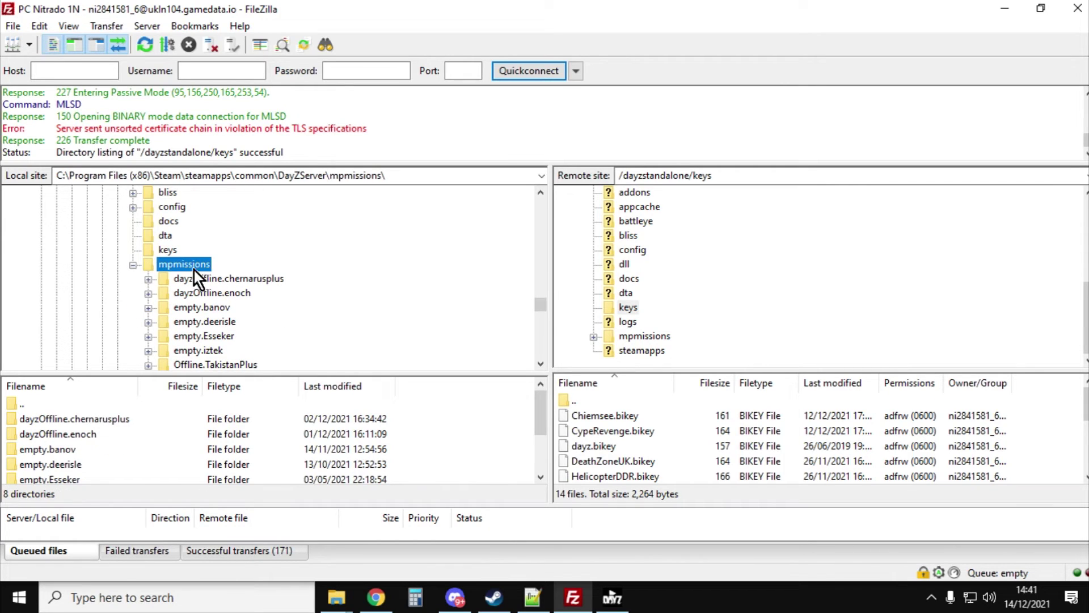
pyautogui.click(190, 307)
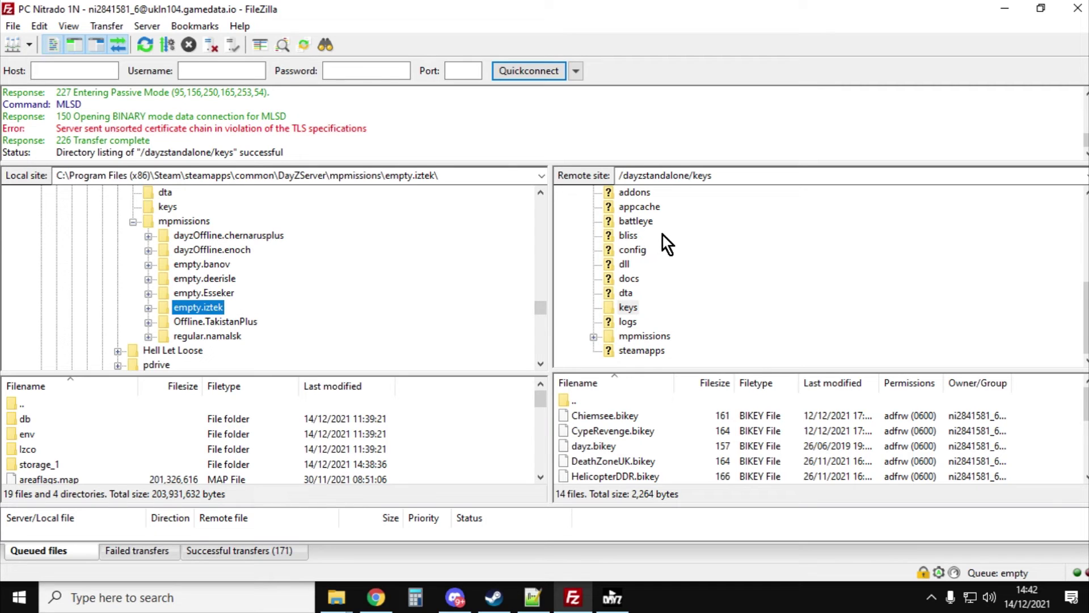
# Upload empty.iztek into the server's /dayzstandalone/mpmissions folder.
pyautogui.click(630, 339)
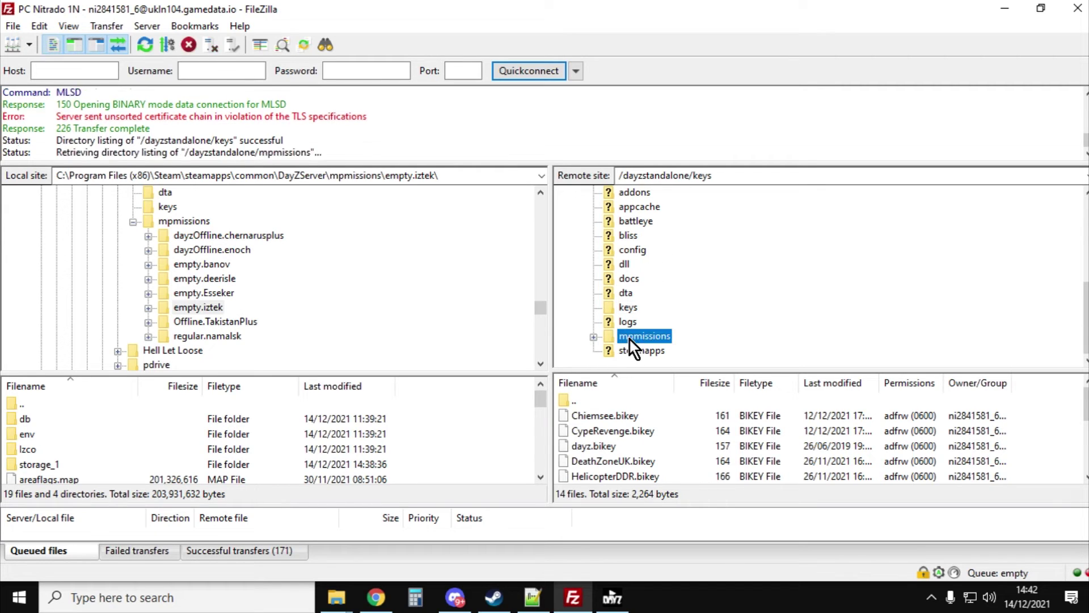
pyautogui.click(593, 336)
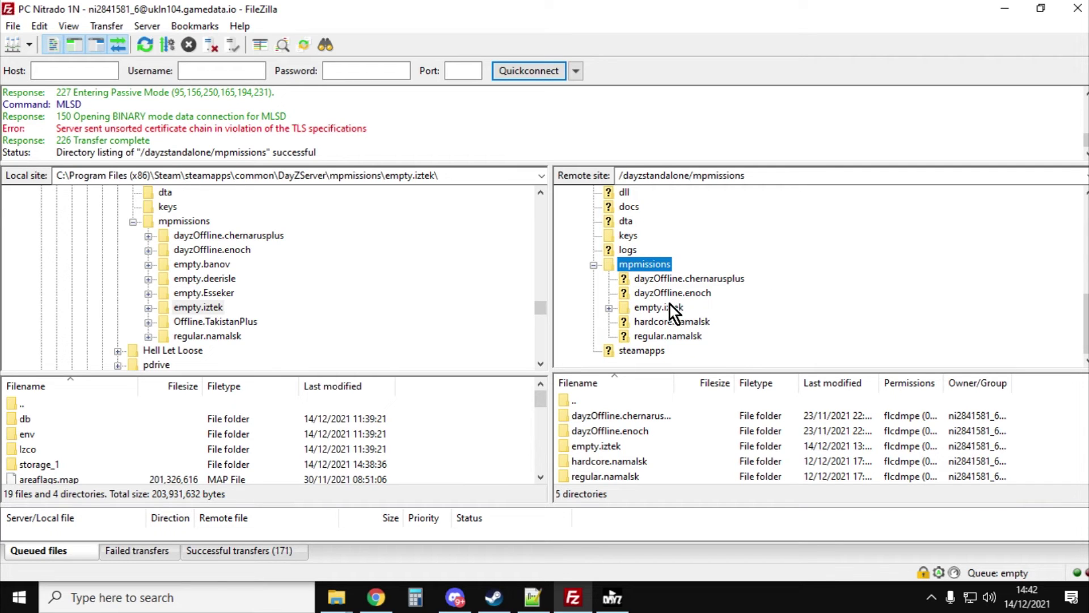
pyautogui.click(670, 305)
pyautogui.click(632, 263)
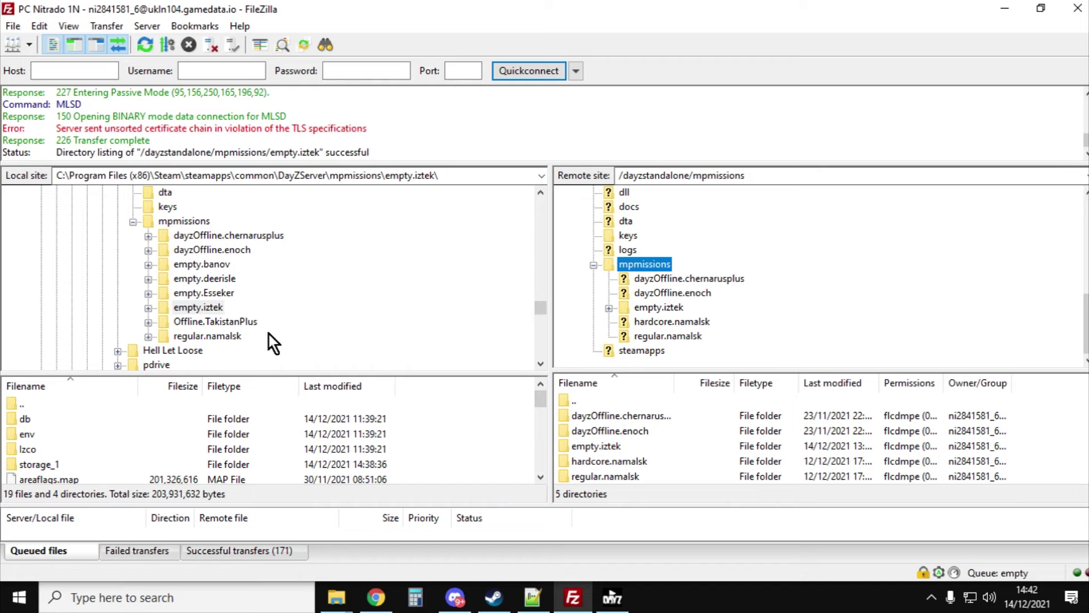
pyautogui.click(197, 307)
pyautogui.rightClick(196, 308)
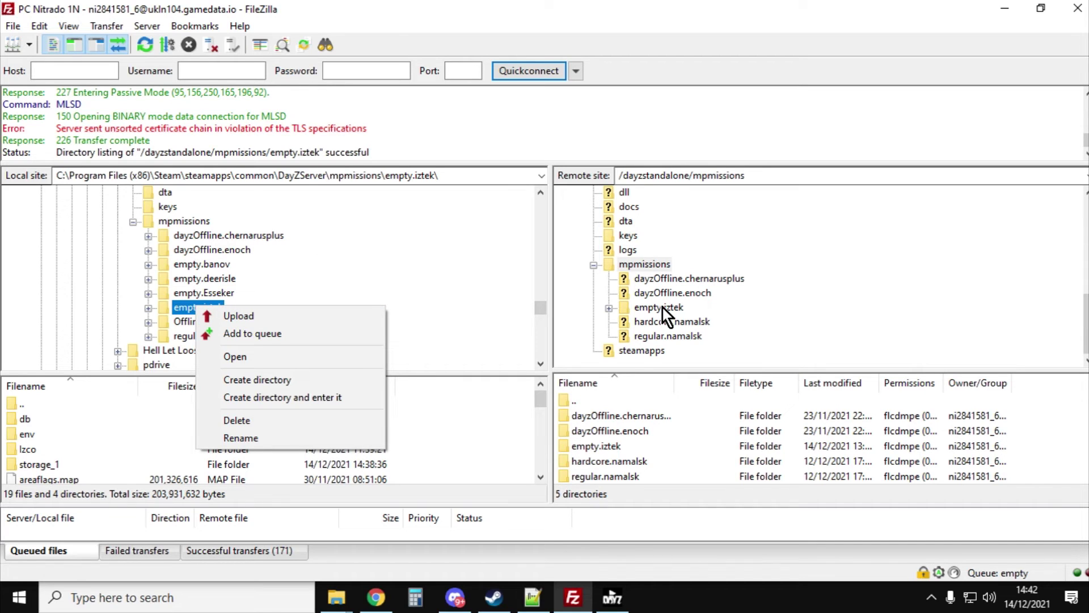
pyautogui.click(609, 307)
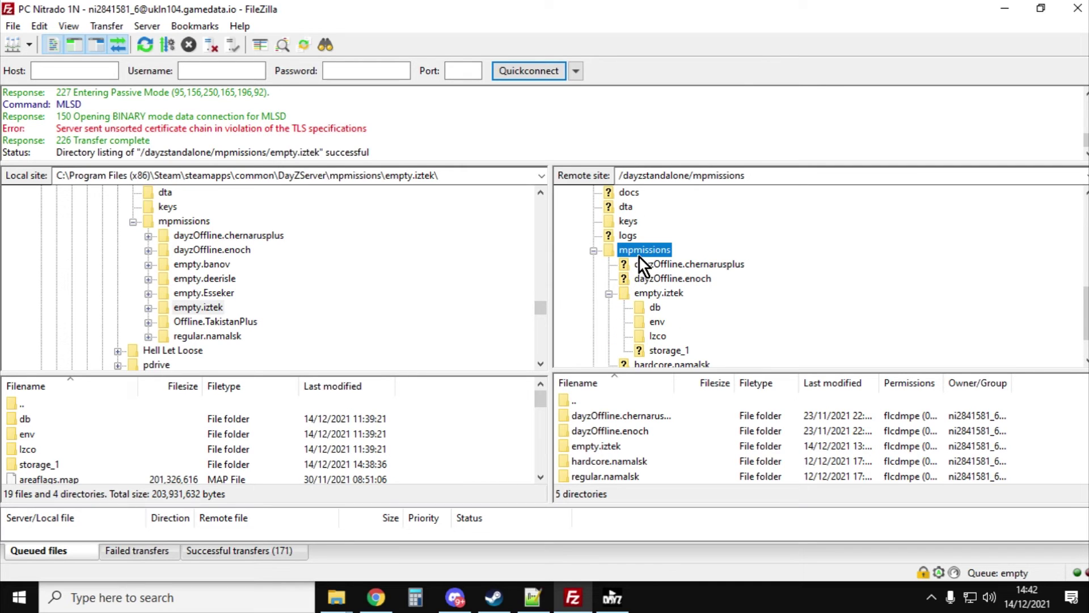
# List the server's empty.iztek/storage_1 folder, showing backup, data, players.db and spawnpoints.bin.
pyautogui.scroll(-1, 648, 283)
pyautogui.click(649, 309)
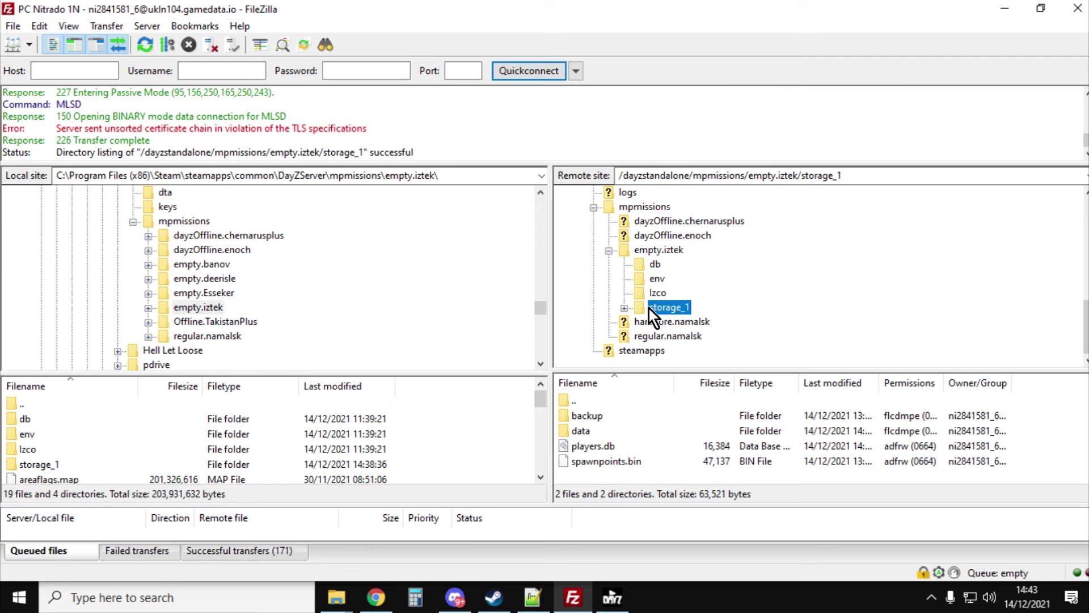
pyautogui.click(376, 598)
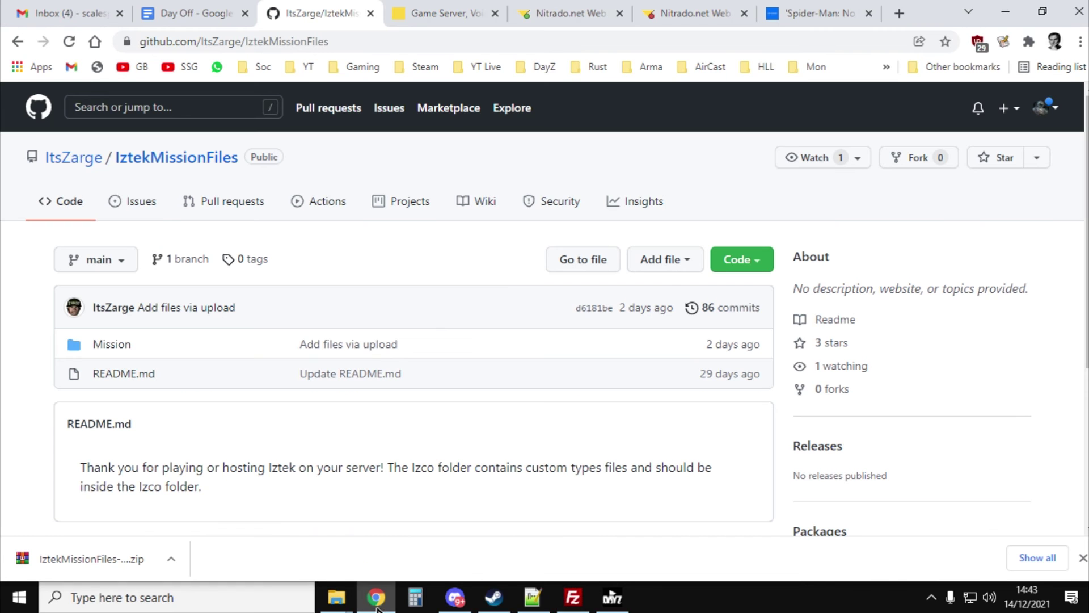
# Confirm the template="empty.iztek" line in Nitrado's expert-mode serverDZ.cfg editor.
pyautogui.click(671, 11)
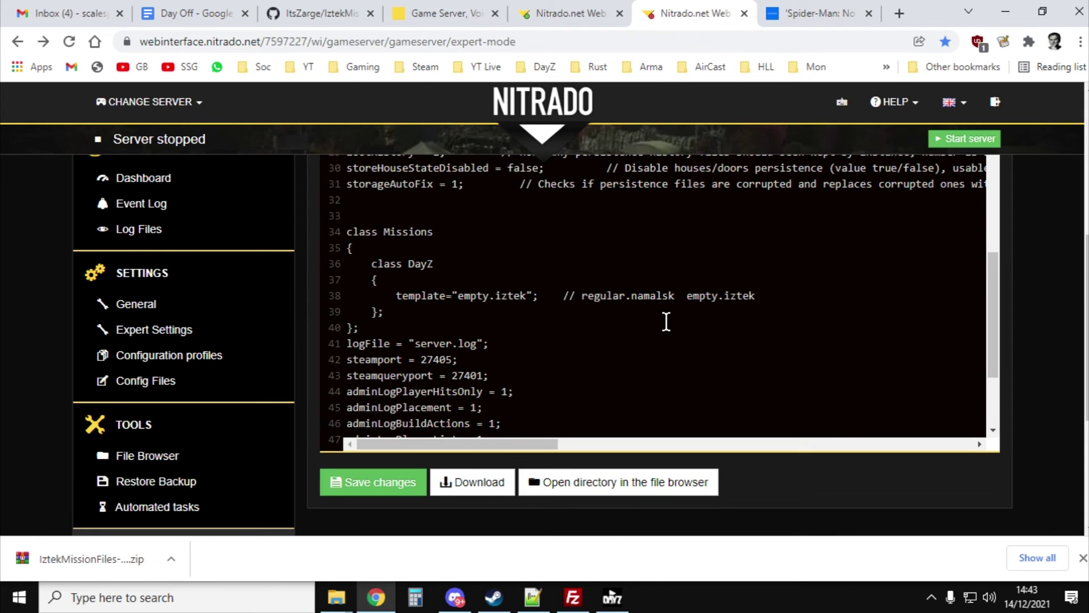
pyautogui.scroll(1, 1039, 335)
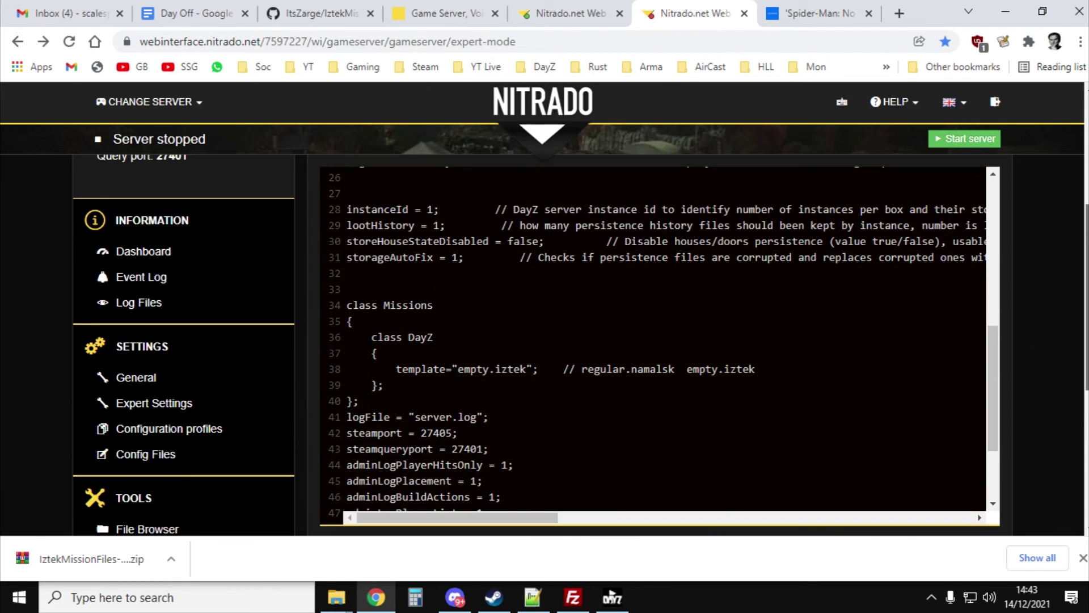
pyautogui.scroll(1, 542, 366)
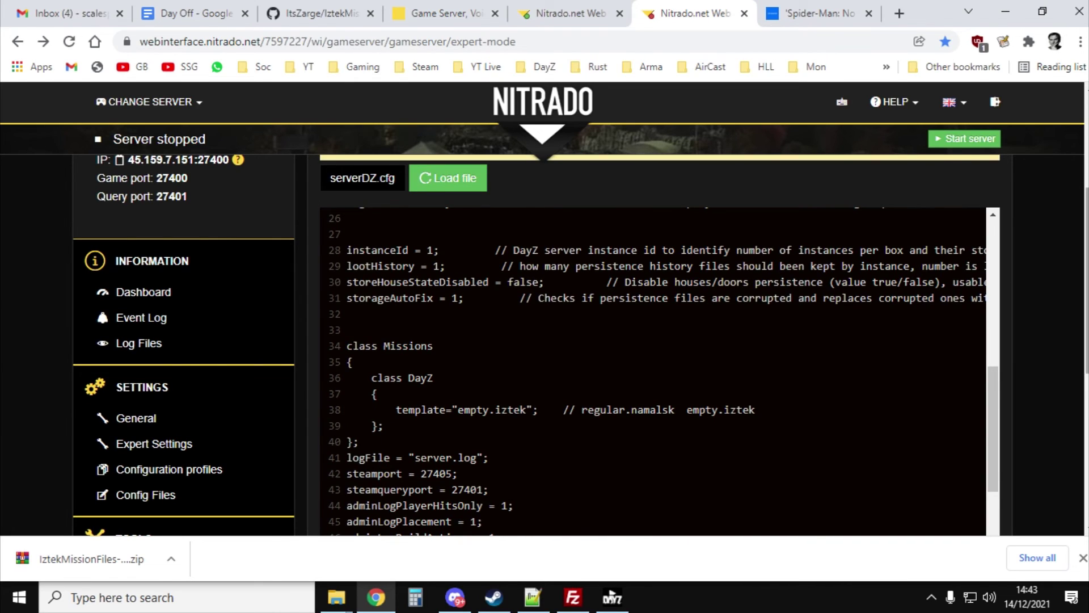
pyautogui.scroll(-3, 1086, 269)
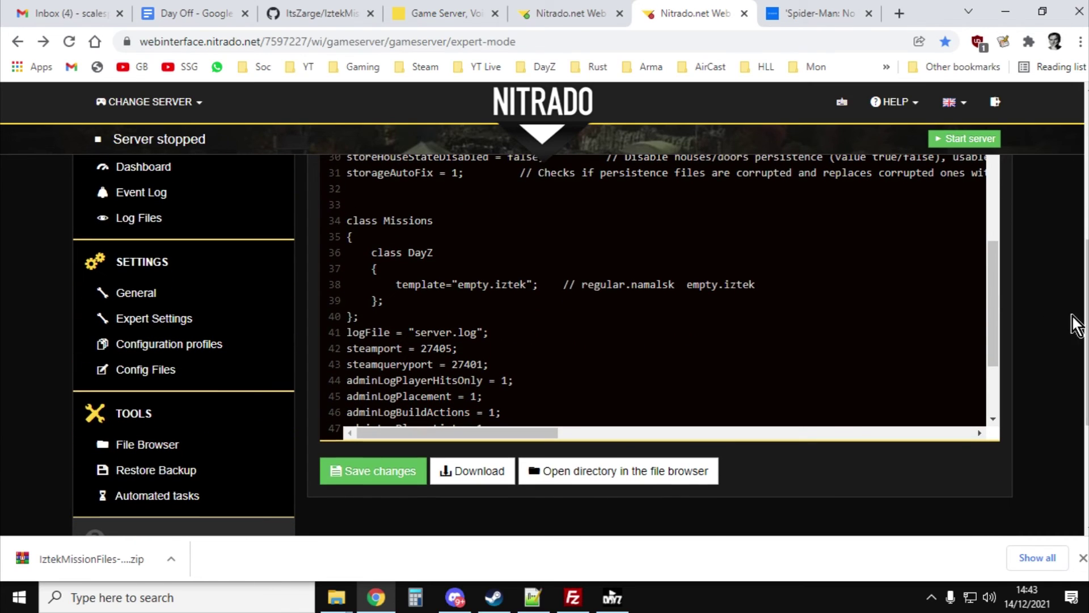
pyautogui.moveTo(396, 285); pyautogui.dragTo(529, 284)
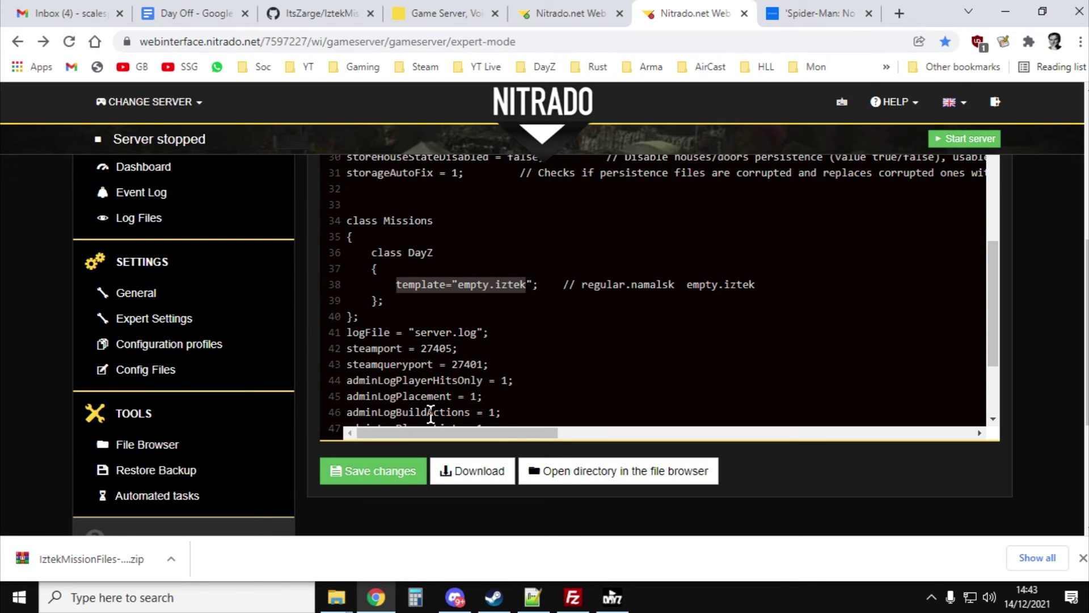
pyautogui.click(581, 12)
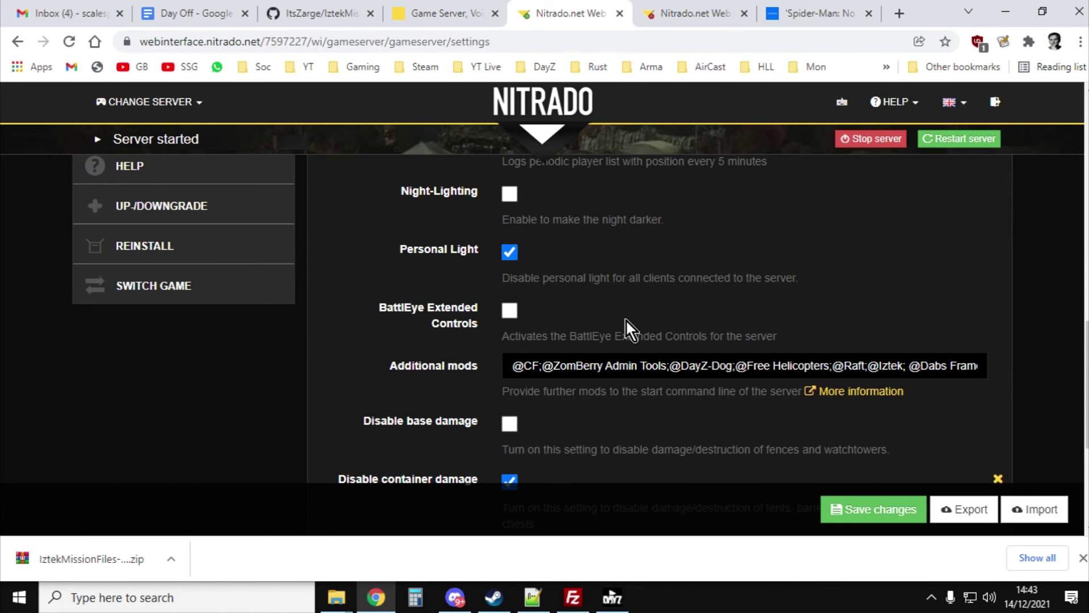
pyautogui.scroll(4, 337, 288)
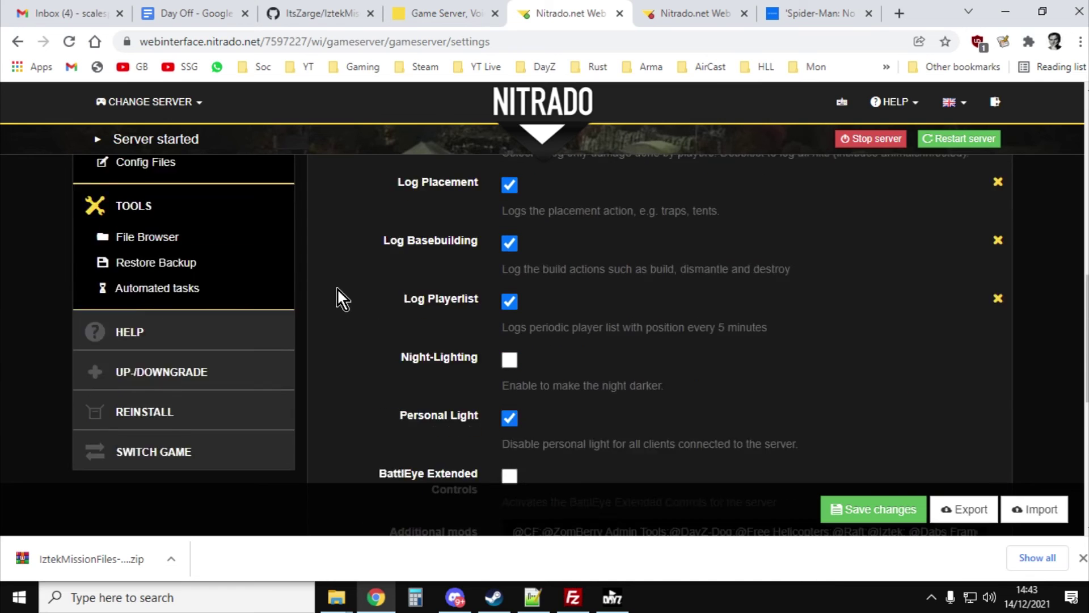
pyautogui.scroll(1, 318, 267)
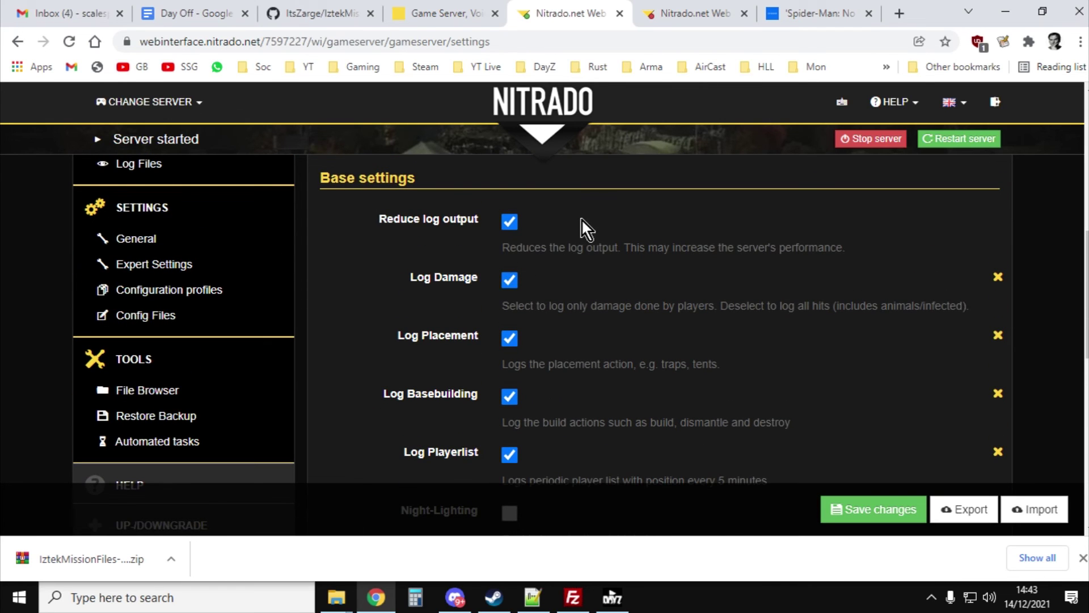
pyautogui.scroll(-4, 590, 236)
pyautogui.scroll(-4, 594, 237)
pyautogui.scroll(1, 498, 270)
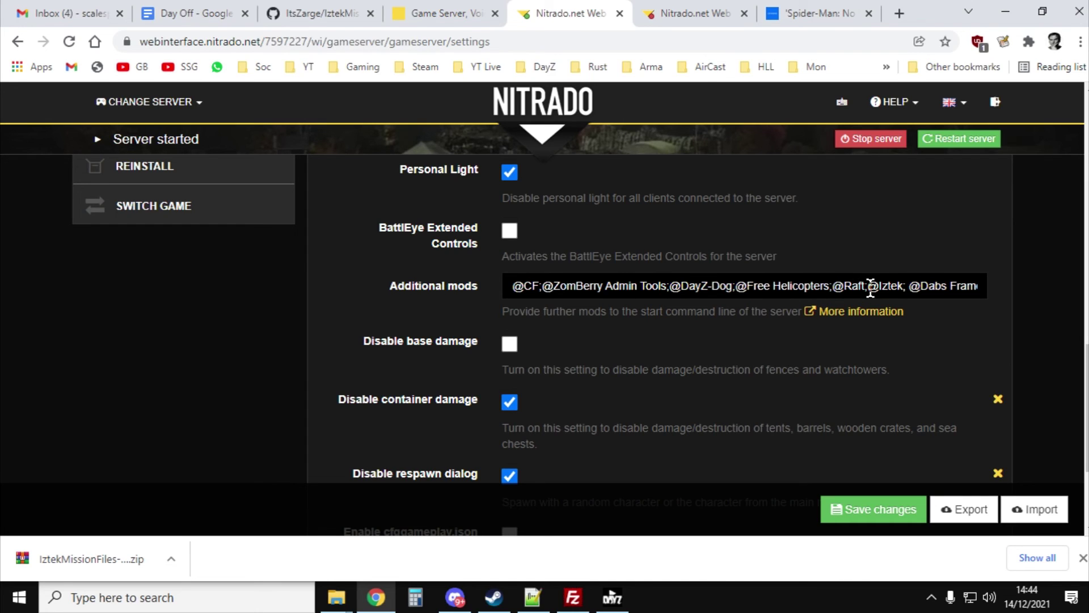
pyautogui.moveTo(866, 286); pyautogui.dragTo(994, 300)
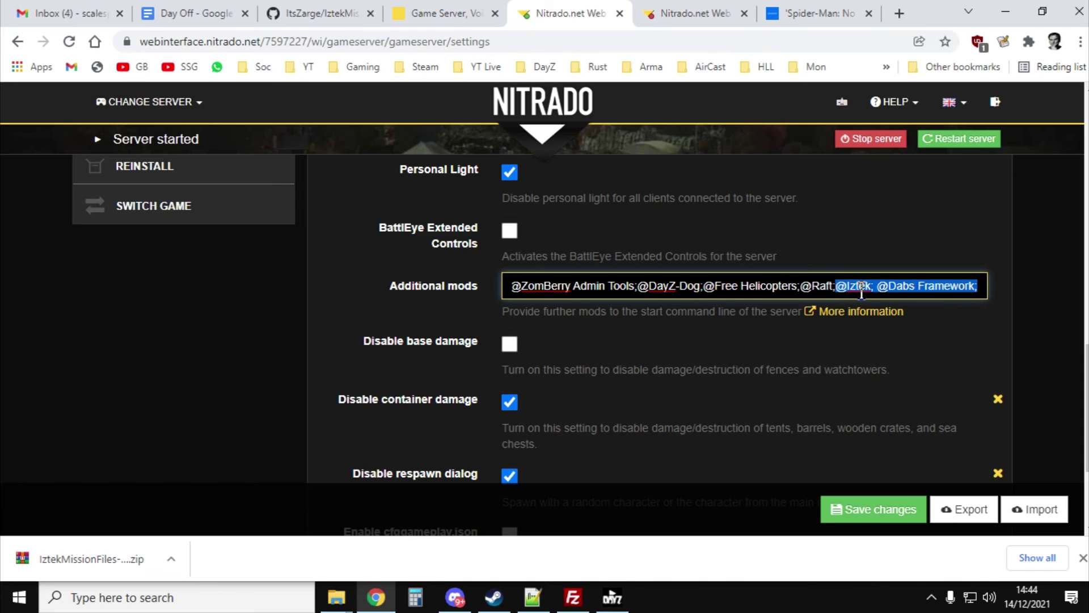
pyautogui.click(938, 256)
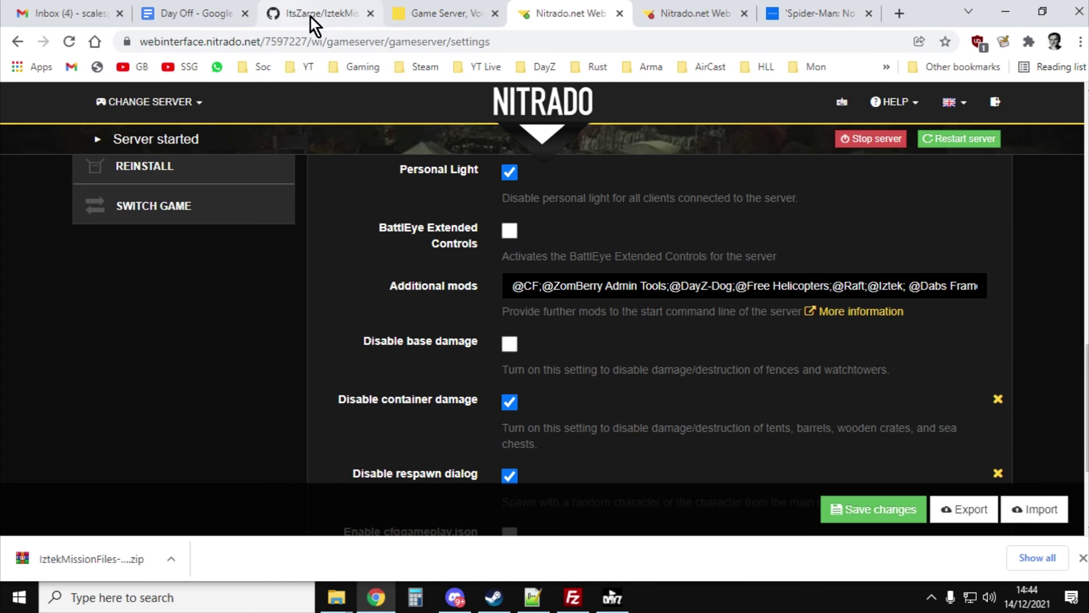
pyautogui.click(494, 597)
# Browse the Iztek workshop screenshots, starting with the hotel image.
pyautogui.scroll(15, 408, 391)
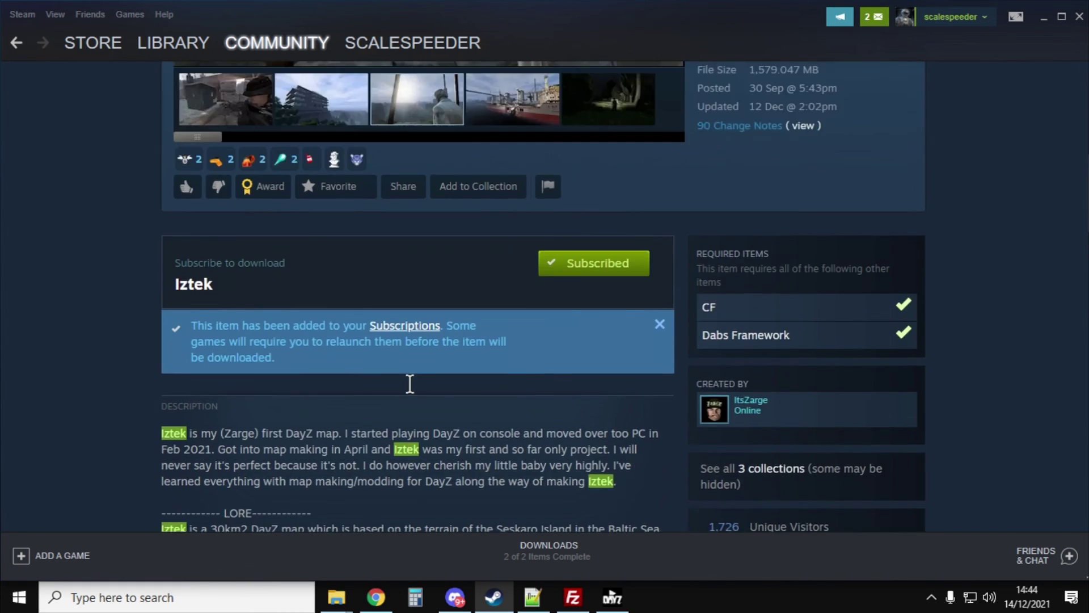
pyautogui.scroll(-2, 411, 391)
pyautogui.scroll(-1, 412, 391)
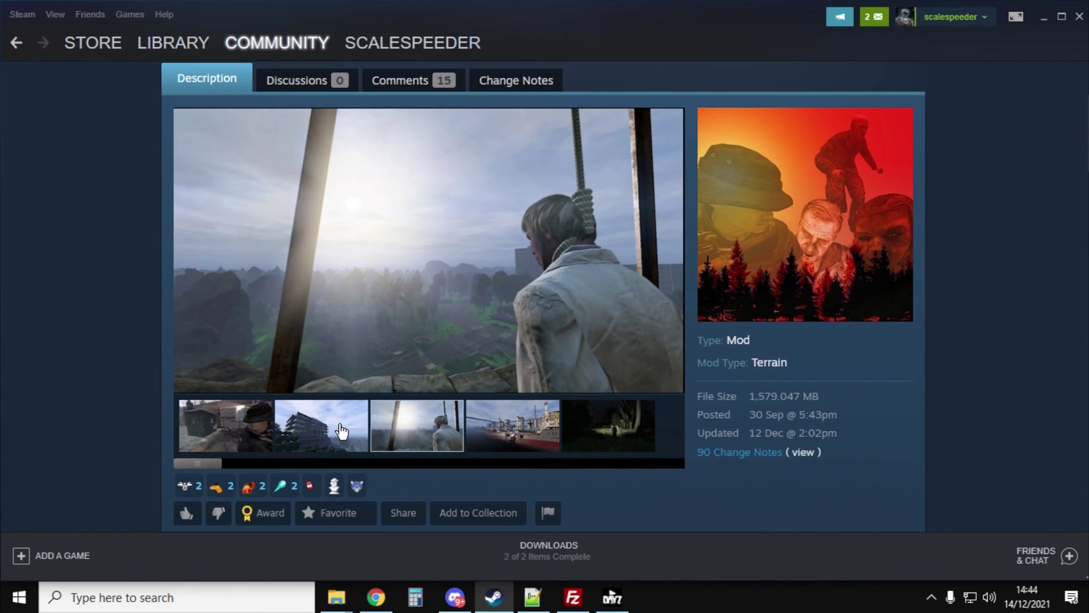
pyautogui.click(317, 425)
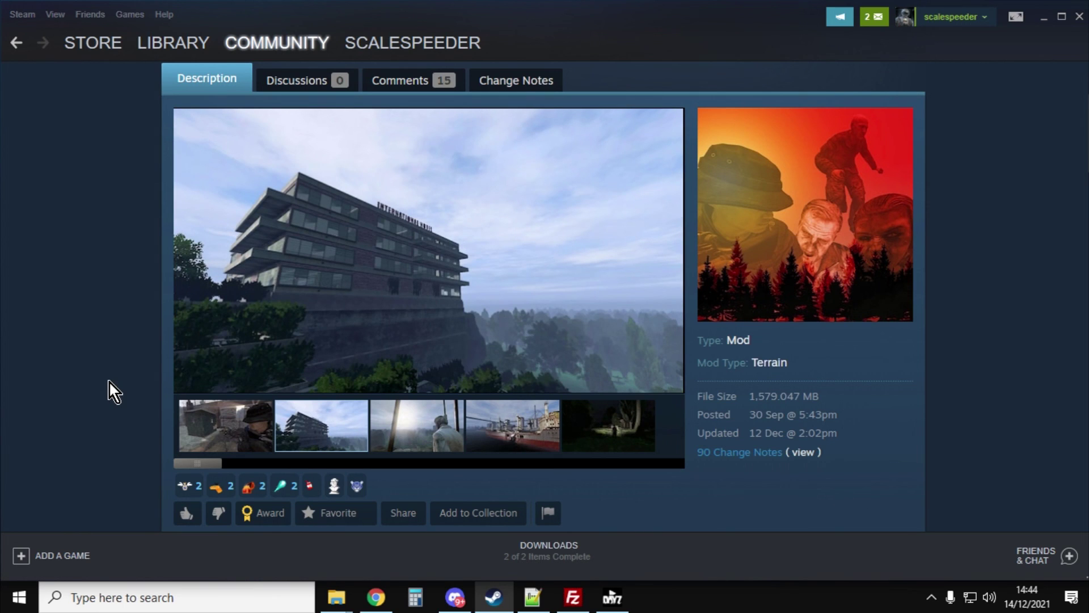